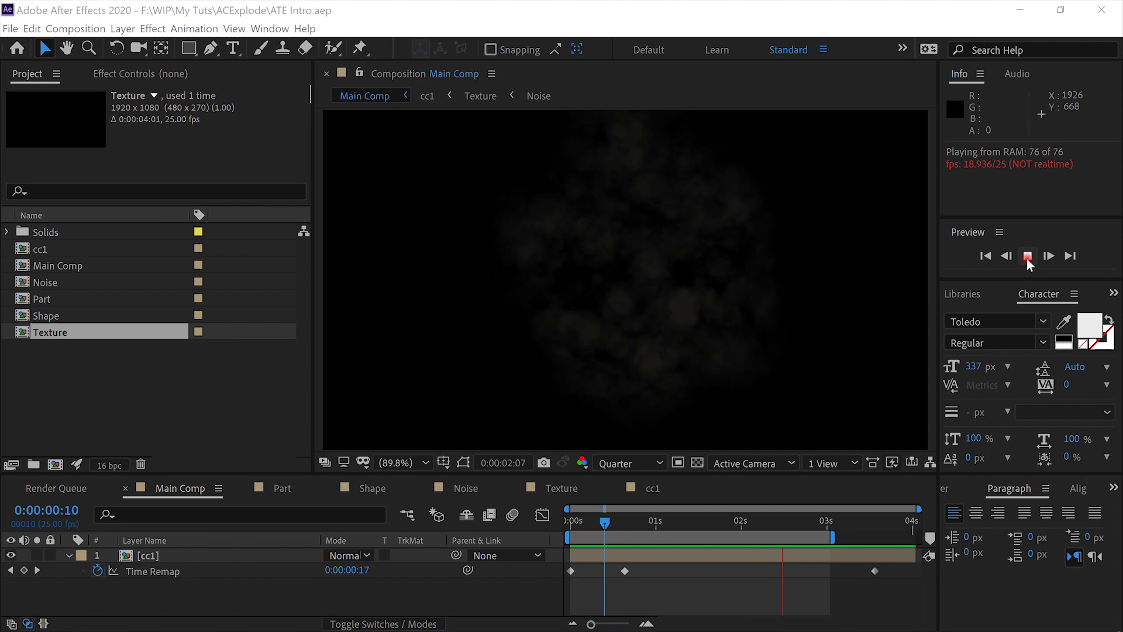
Stop the Main Comp explosion preview at 0:00:00:11 and bring up the File menu
left_click(1027, 257)
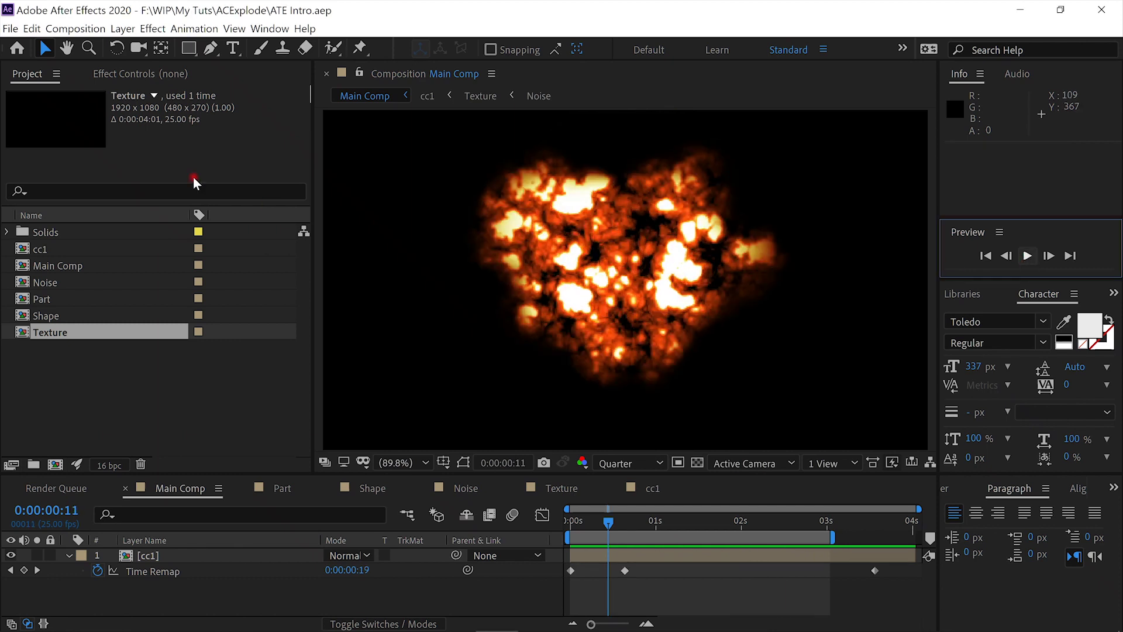
left_click(94, 120)
left_click(10, 28)
Start a new untitled project and create Comp 1 at 1920×1080, 30 fps, 4 seconds
mouse_move(12, 45)
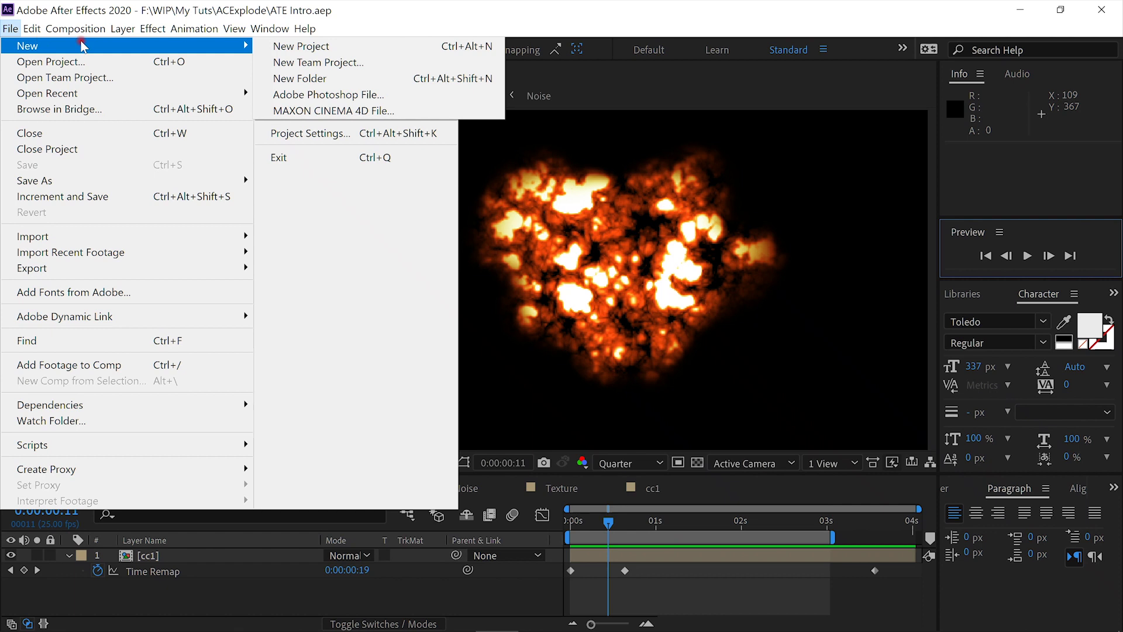
left_click(301, 46)
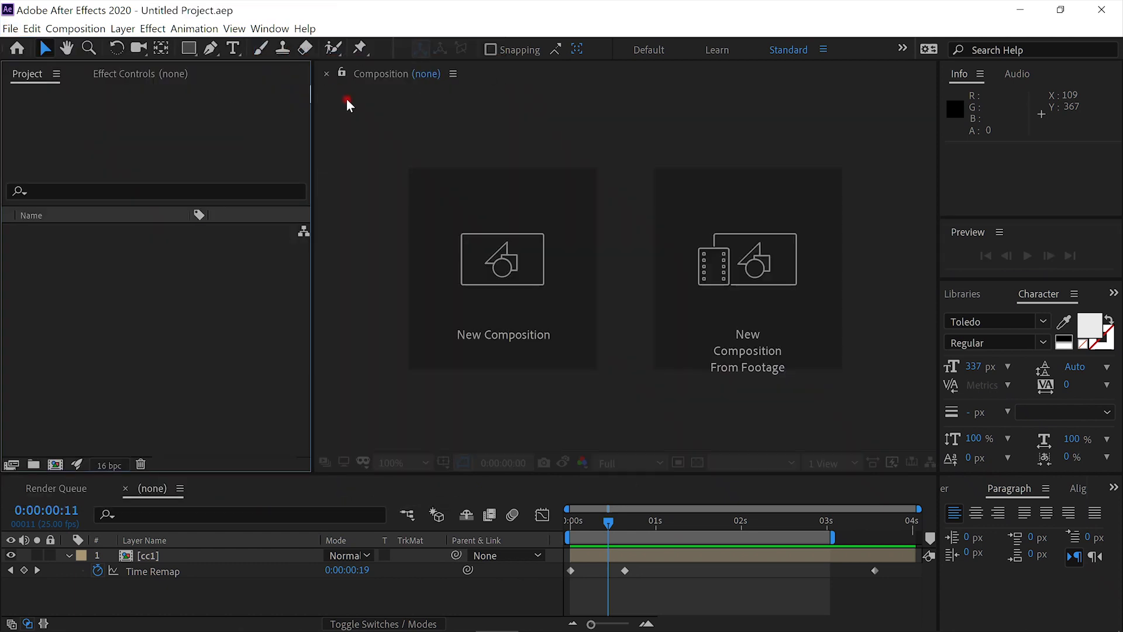
left_click(537, 290)
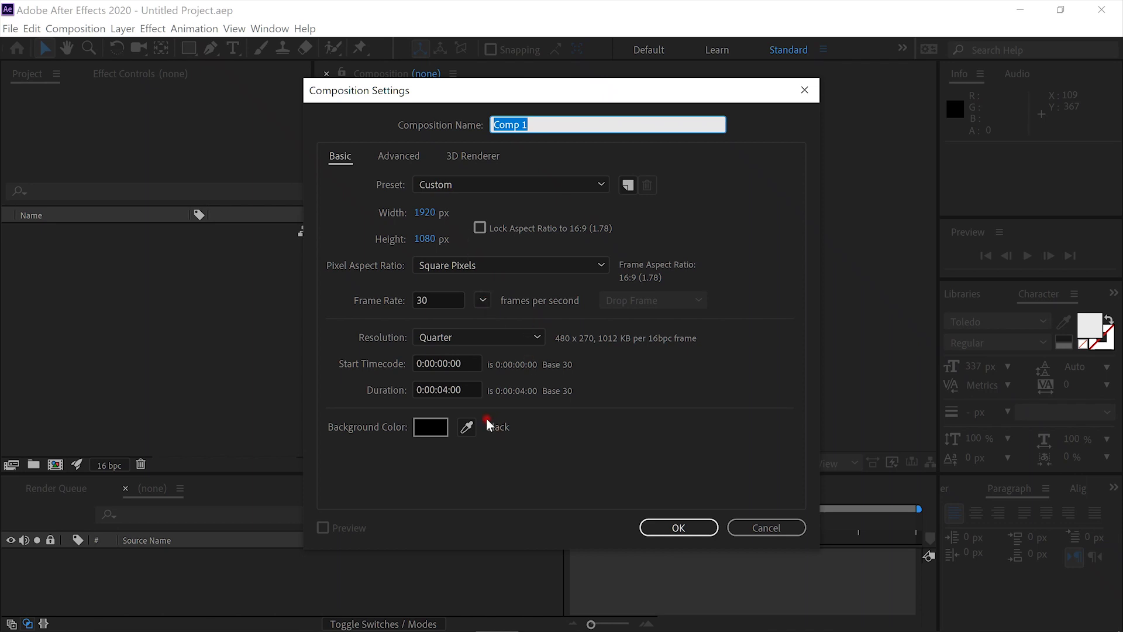
left_click(677, 527)
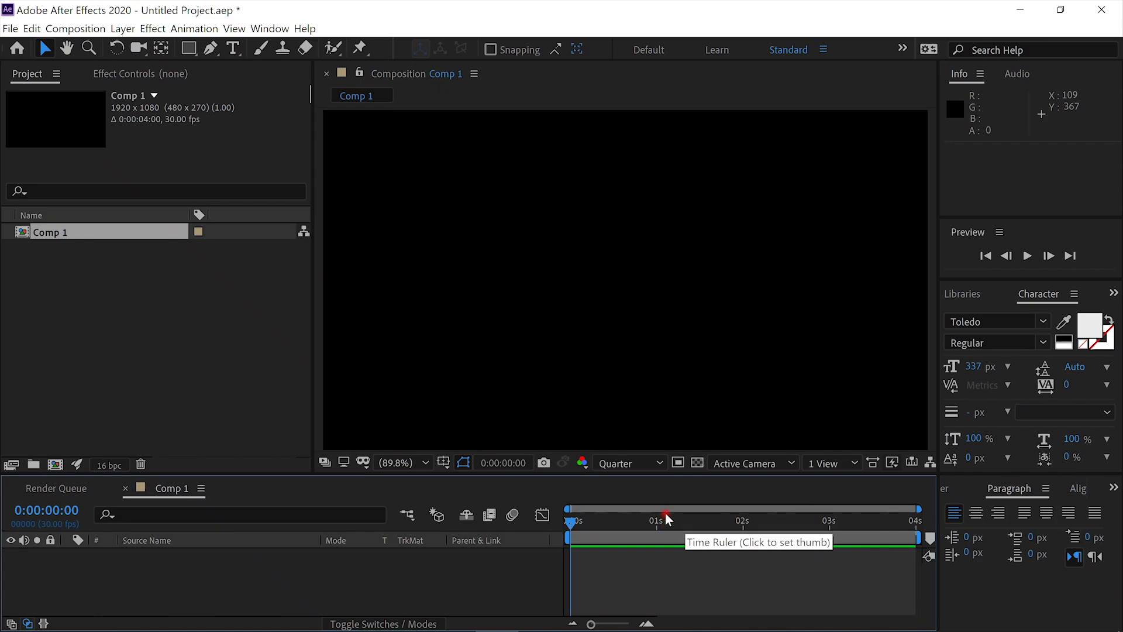
Create a white 1920×1080 solid layer named 'Particle' using Ctrl+Y
key("ctrl+y")
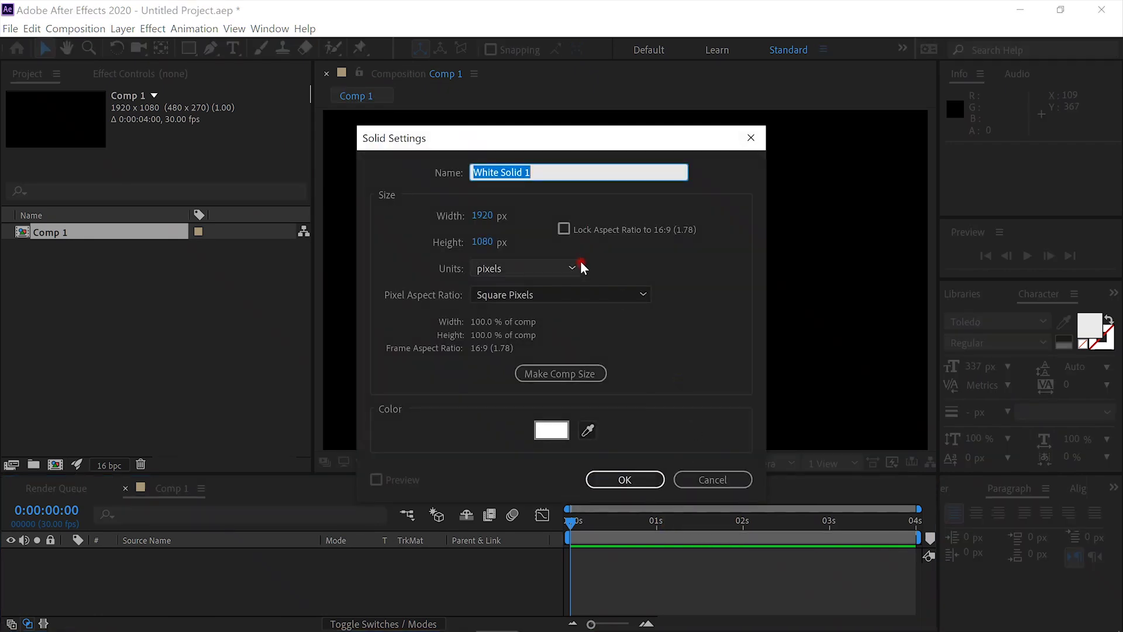
type("Particle")
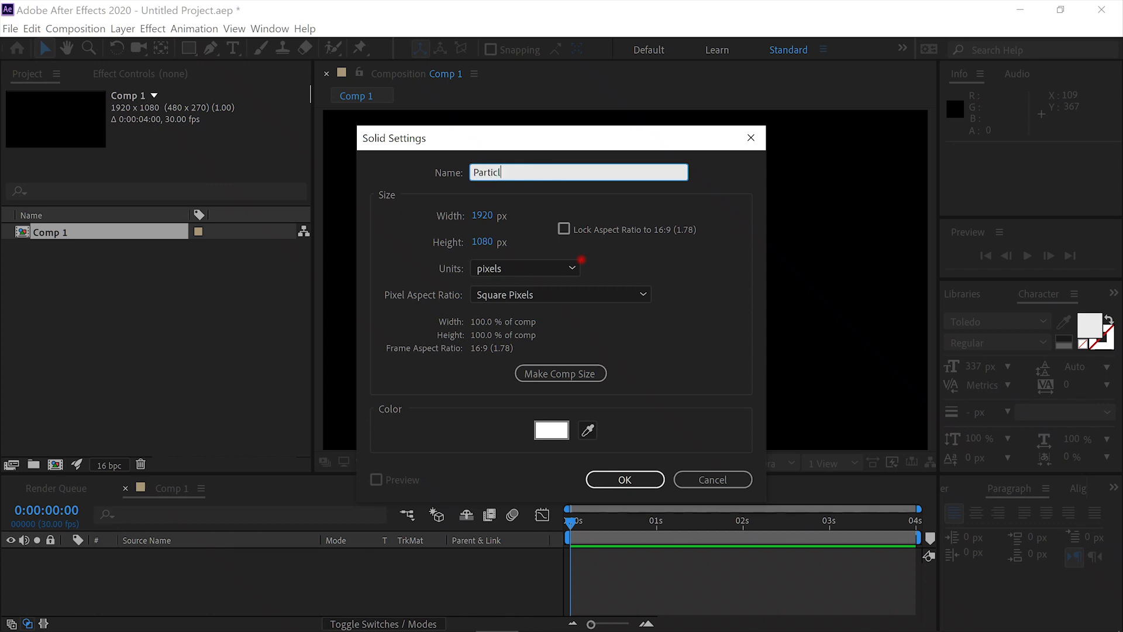
left_click(547, 436)
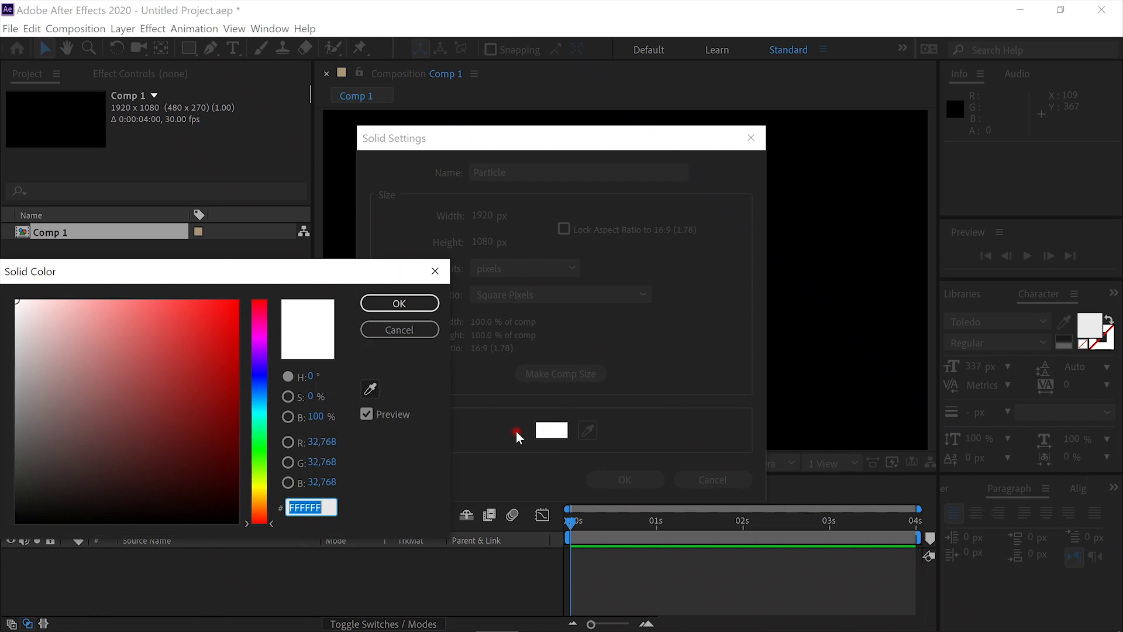
left_click(400, 303)
left_click(626, 479)
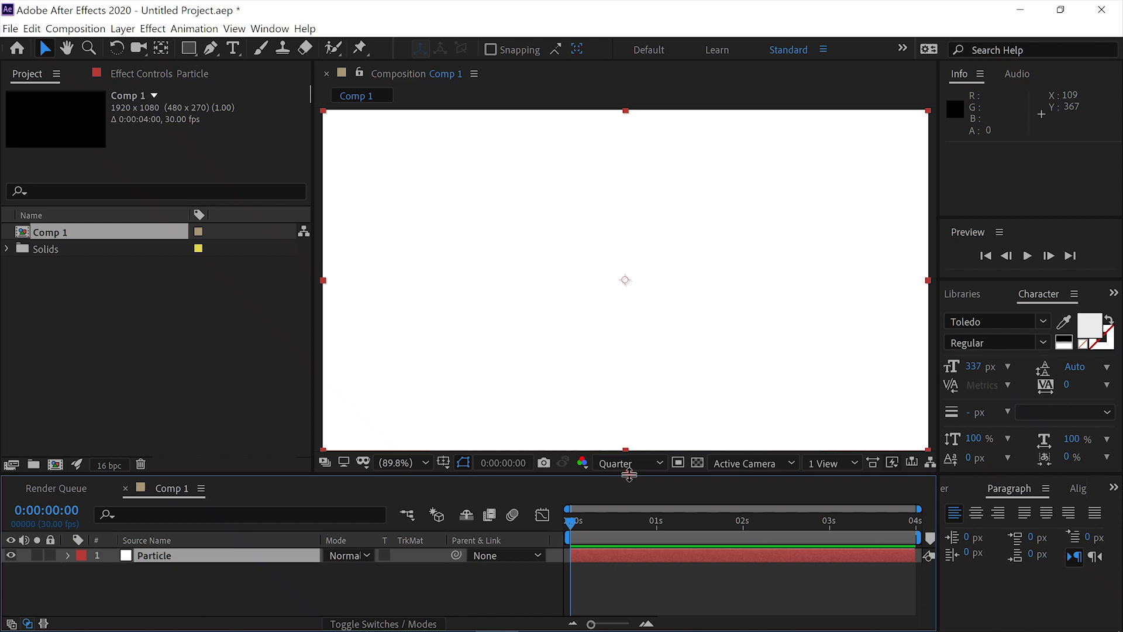
Overlay a proportional grid on the composition viewer
left_click(447, 467)
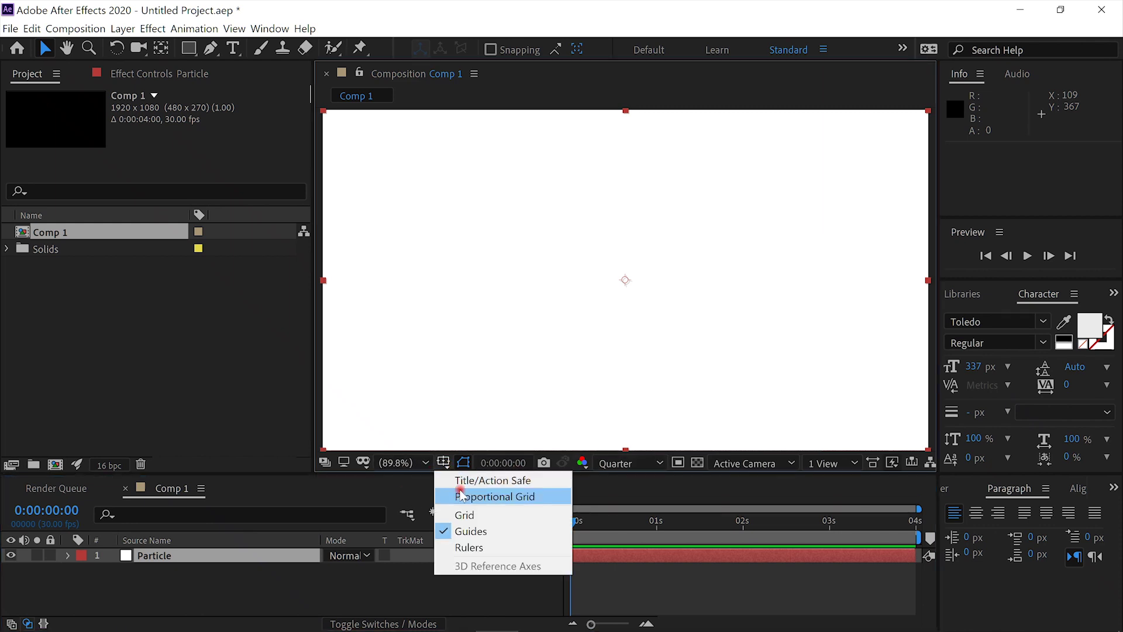
left_click(459, 495)
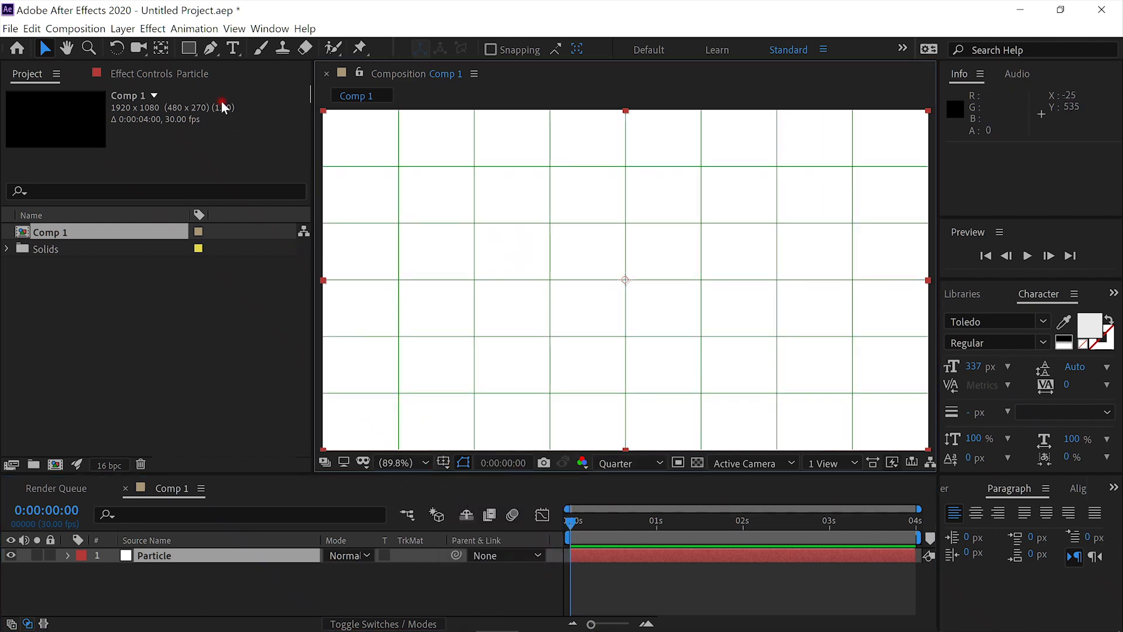
left_click(213, 48)
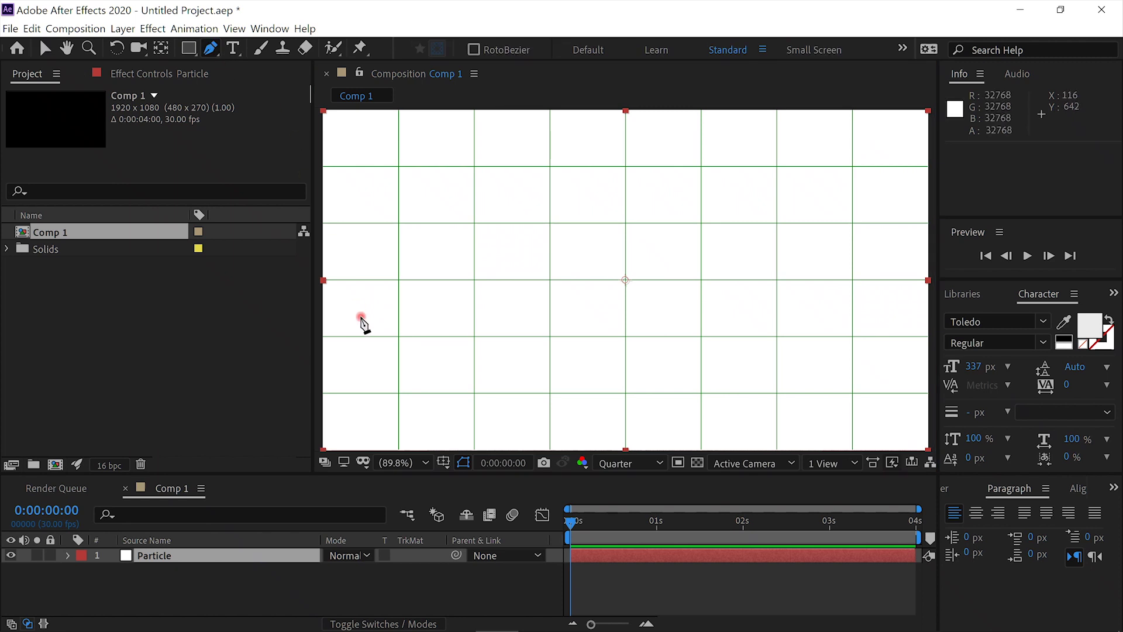
Draw the mask's left, bottom-left, centre, bottom-right and right-edge points
left_click_drag(369, 279, 368, 340)
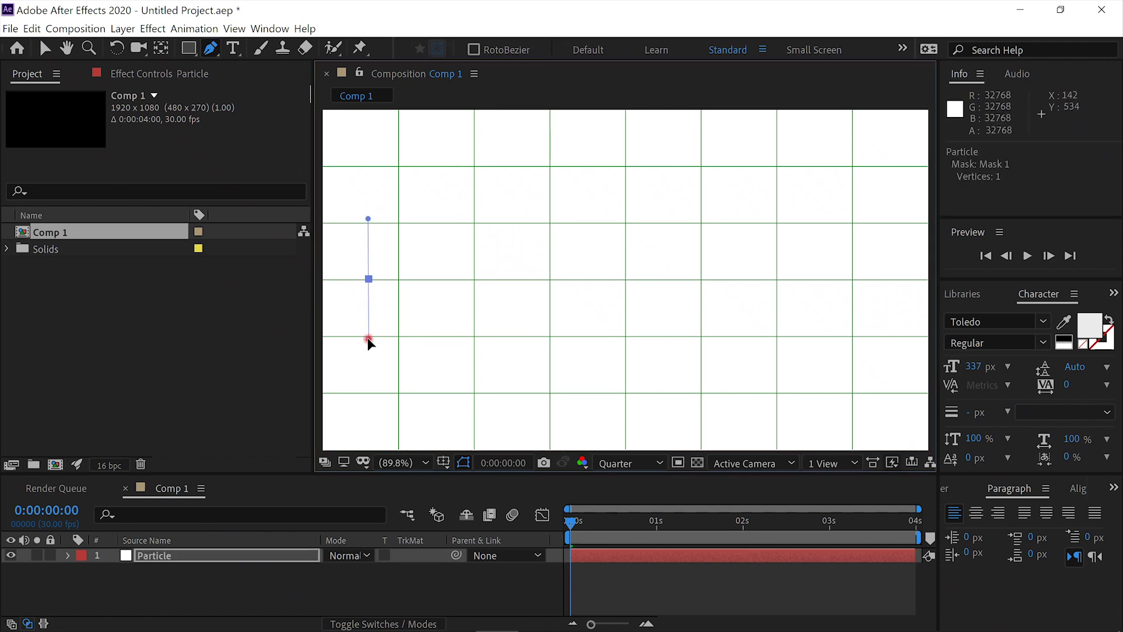
left_click(506, 396)
left_click_drag(511, 395, 582, 393)
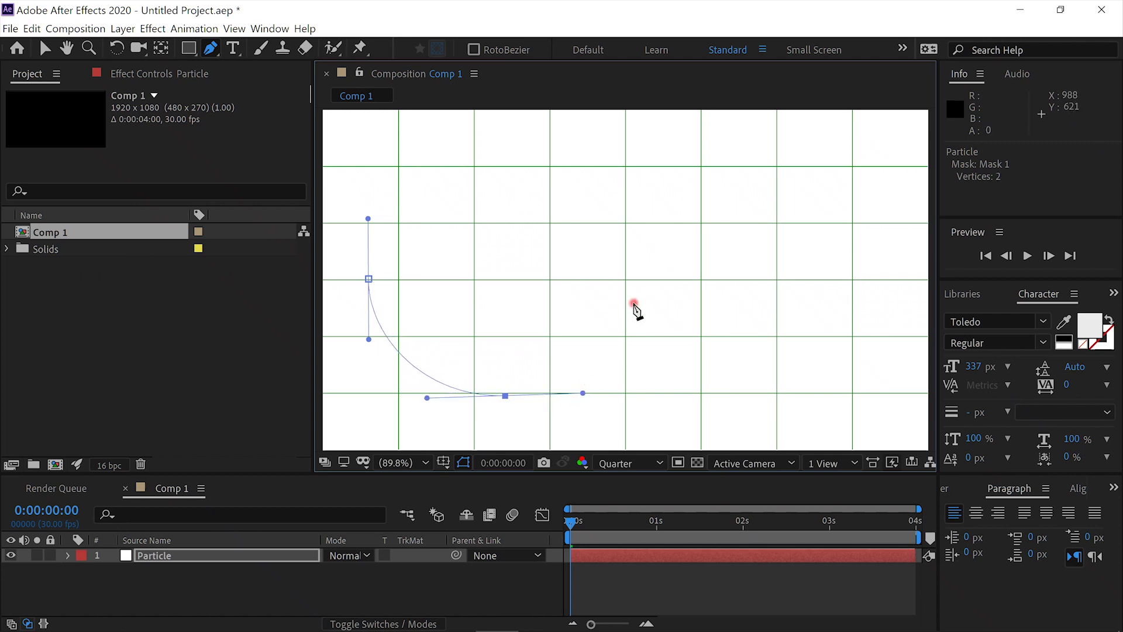
left_click(628, 289)
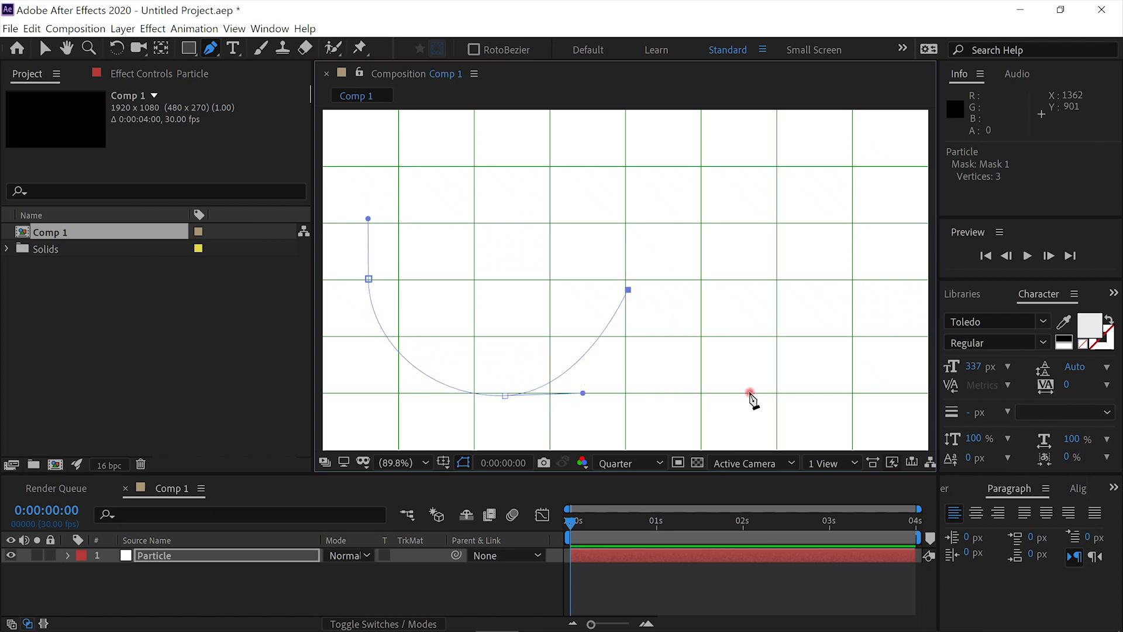
left_click_drag(740, 396, 827, 395)
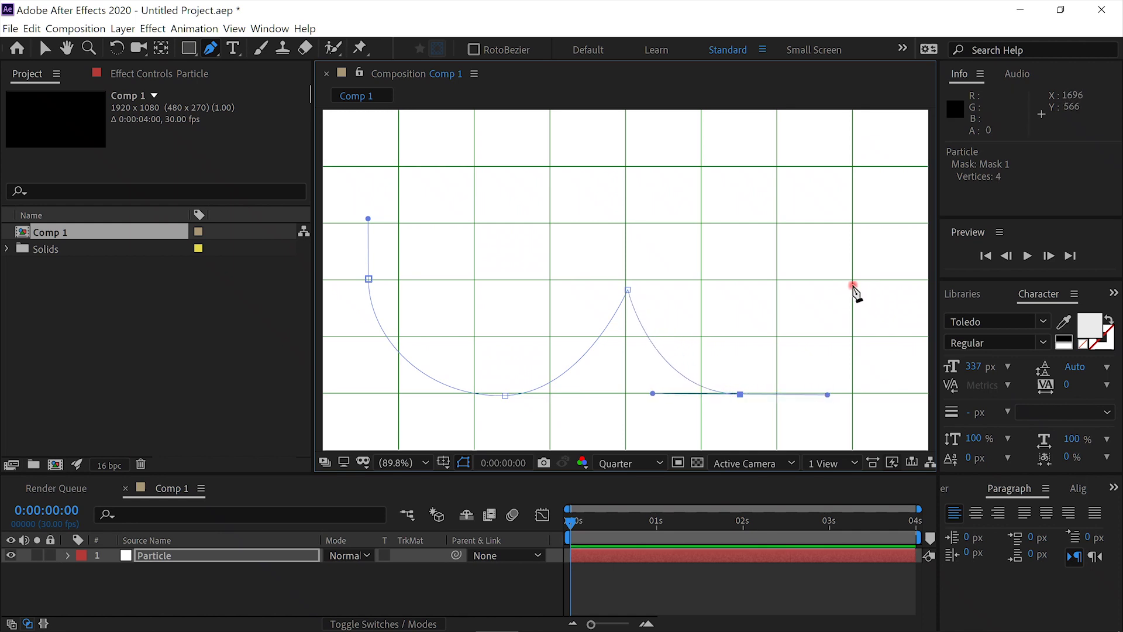
left_click_drag(885, 279, 884, 223)
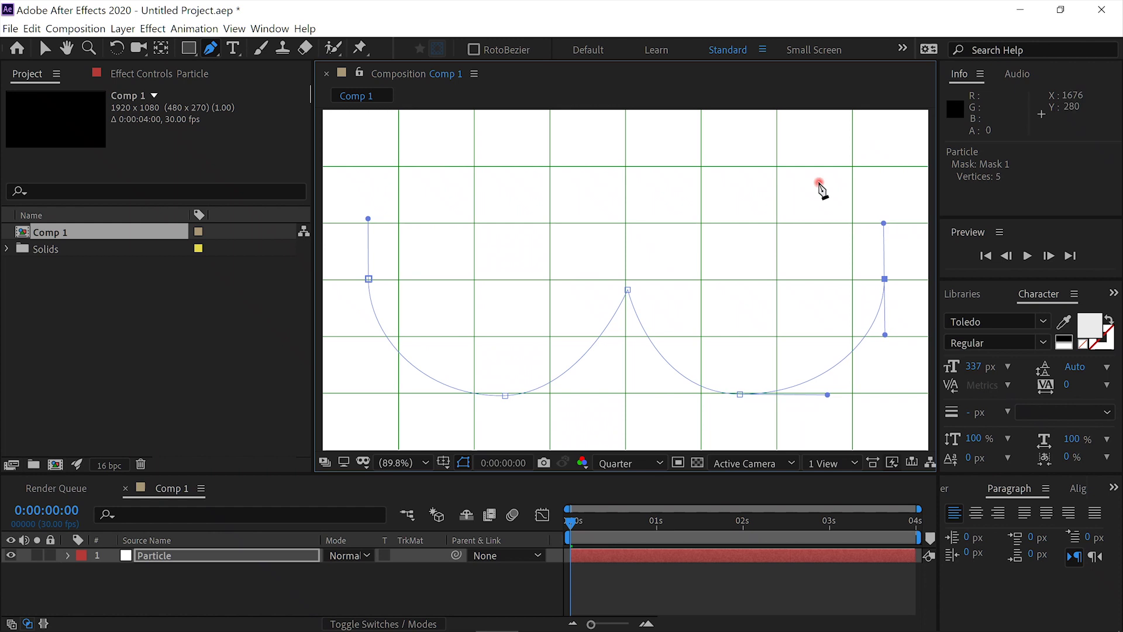
Complete the figure-eight mask via top-right, centre and top-left points, closing it and nudging bottom-right
left_click_drag(746, 166, 653, 162)
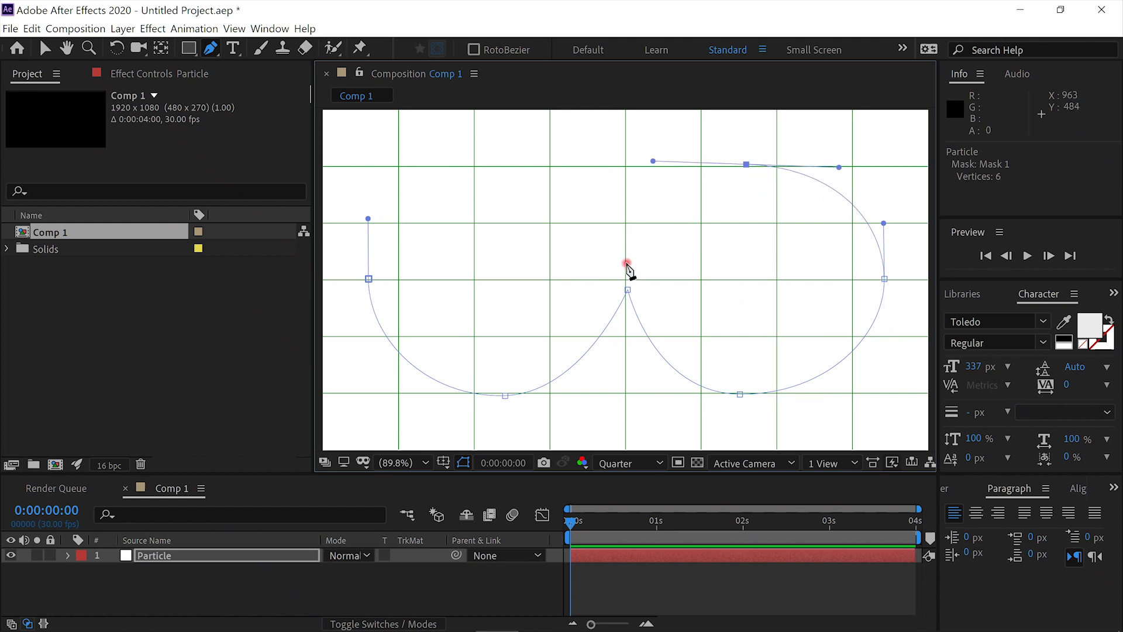
left_click(625, 270)
left_click_drag(502, 165, 379, 163)
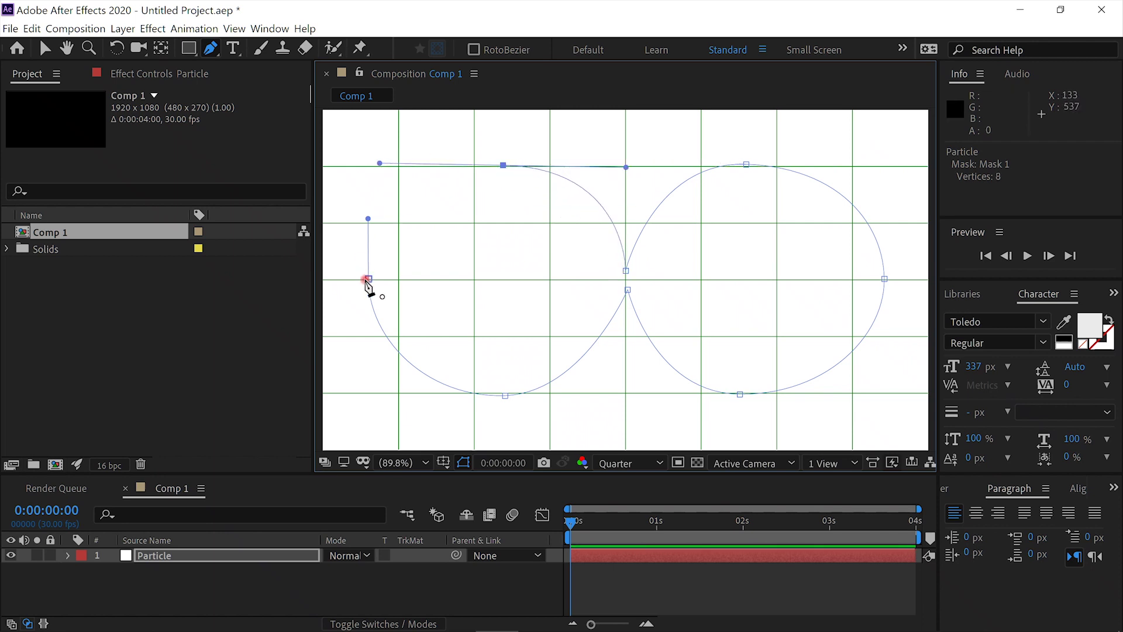
left_click_drag(369, 281, 369, 339)
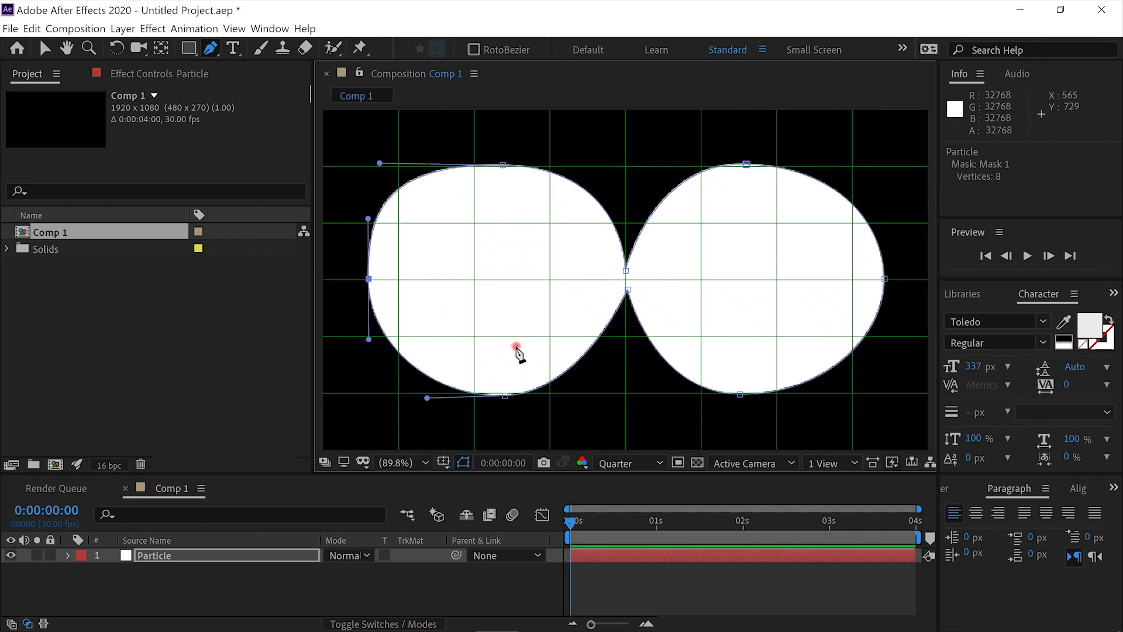
left_click(45, 48)
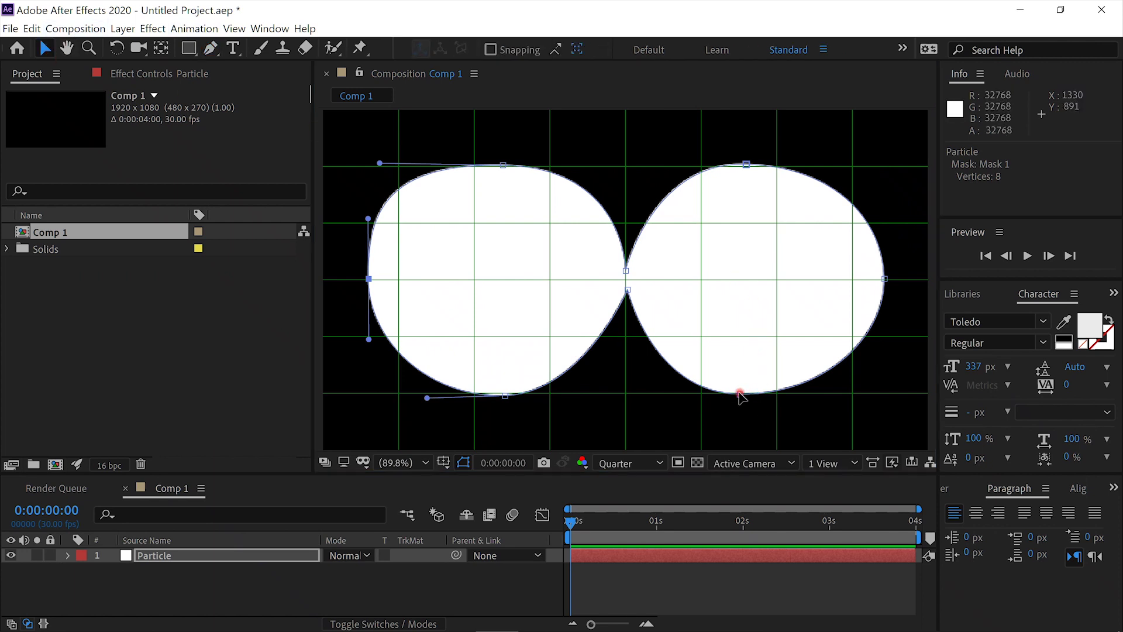
left_click_drag(740, 394, 748, 396)
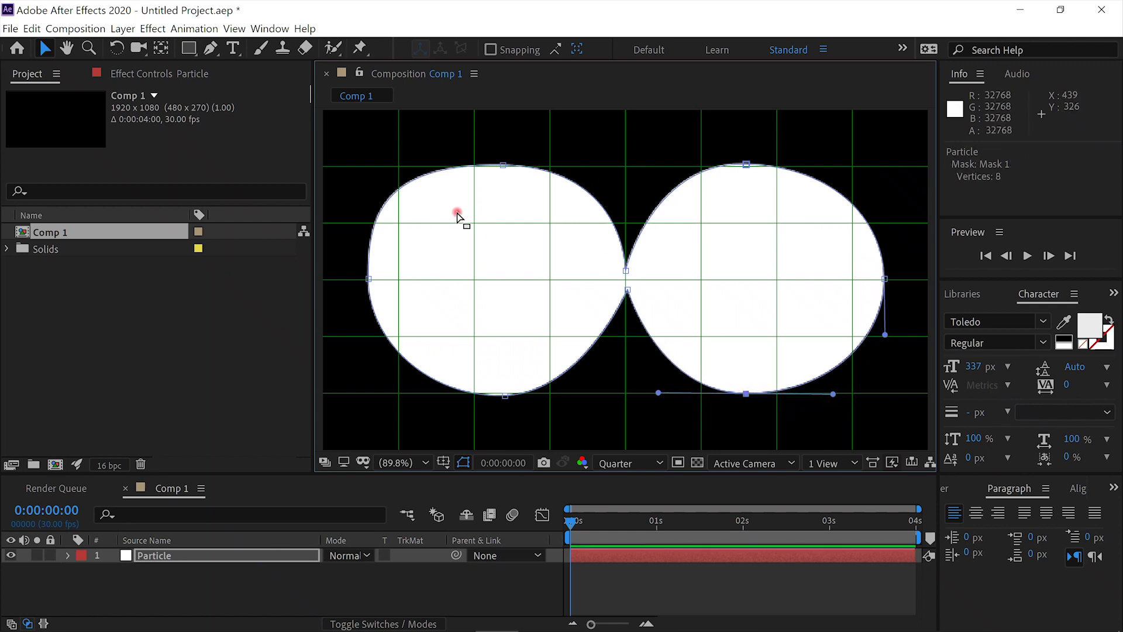
Reshape the left lobe's upper curve and change Mask 1's outline colour to bright blue
left_click(503, 166)
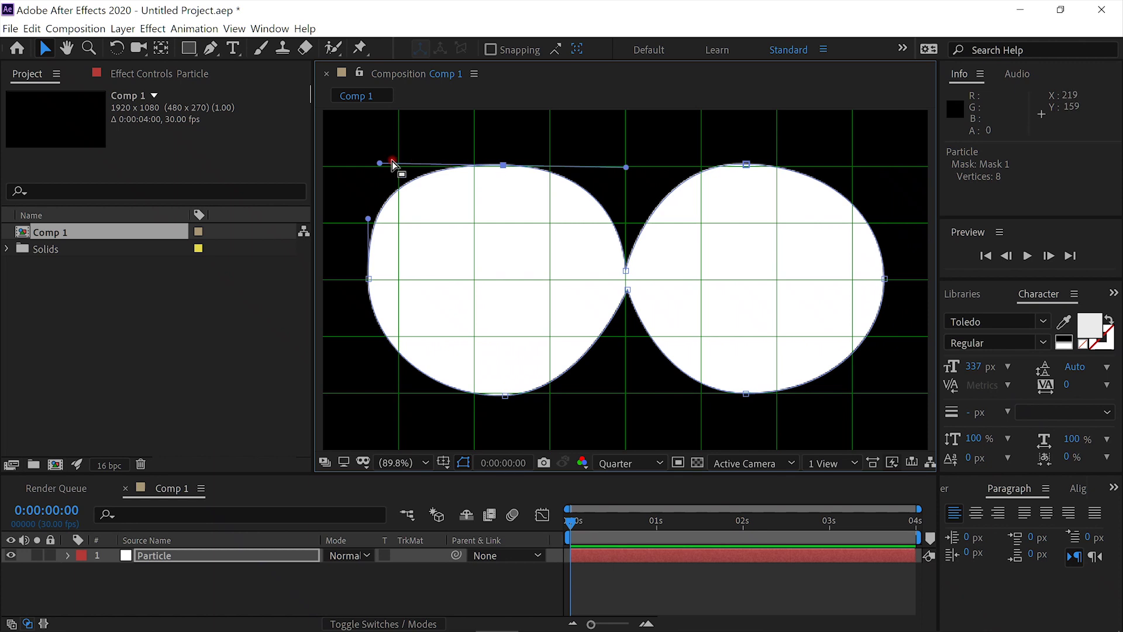
left_click_drag(380, 168, 387, 167)
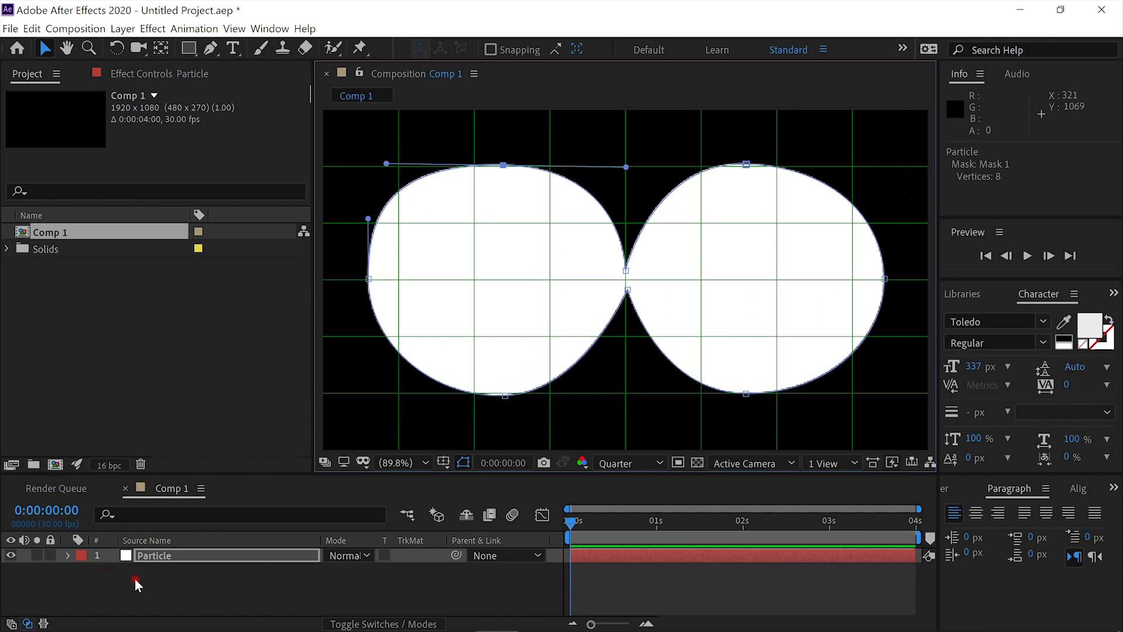
key("m")
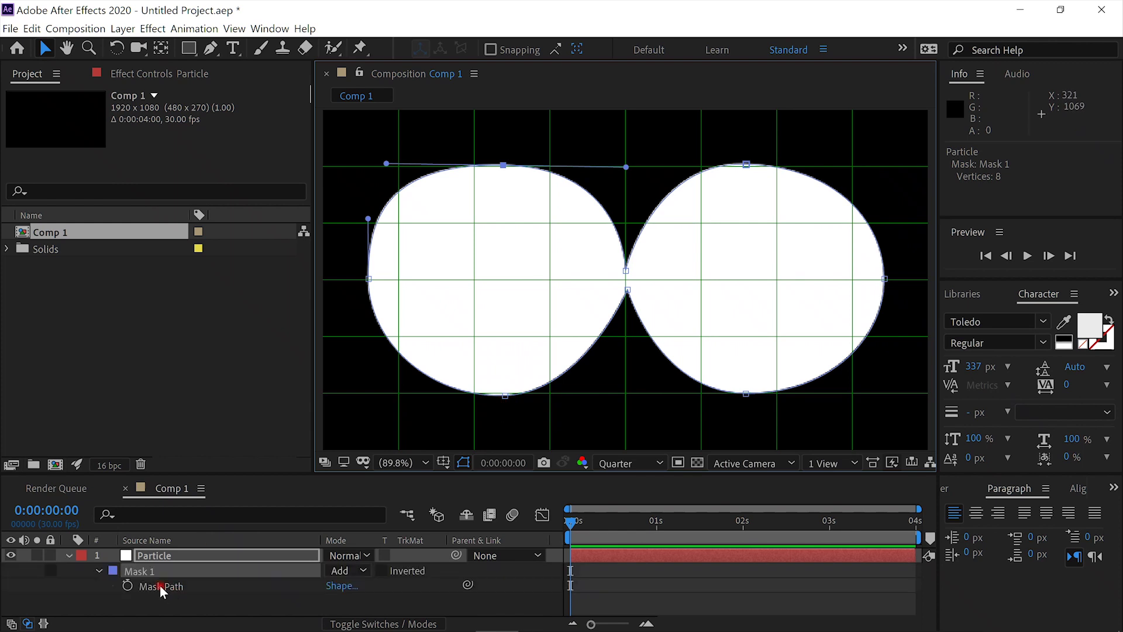
left_click(113, 570)
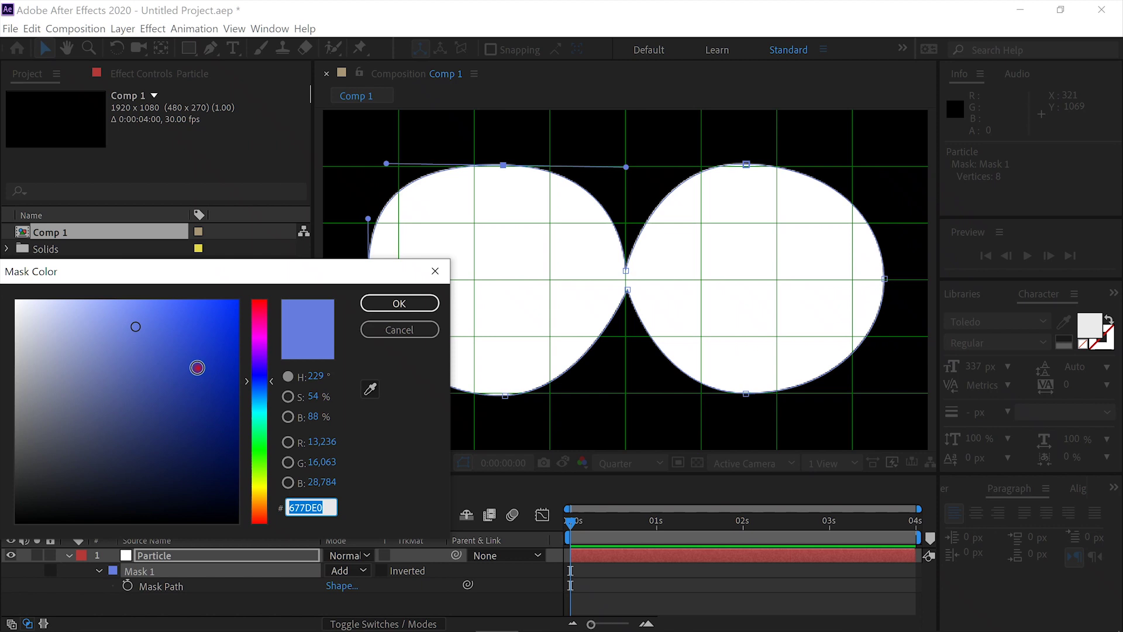
left_click_drag(197, 366, 324, 273)
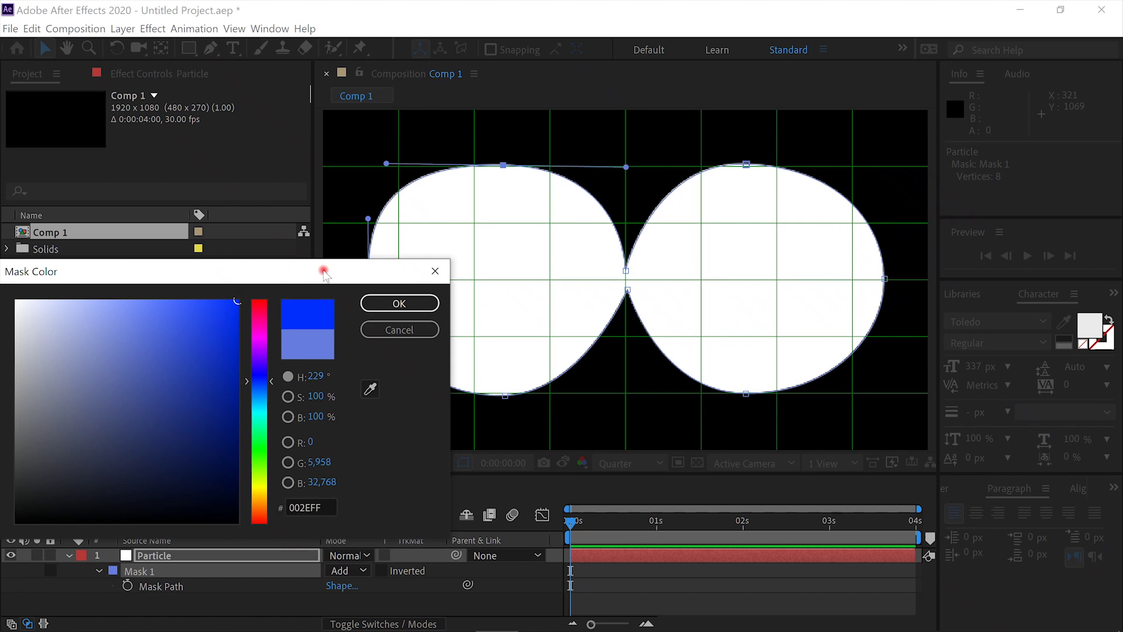
left_click(261, 441)
left_click(378, 304)
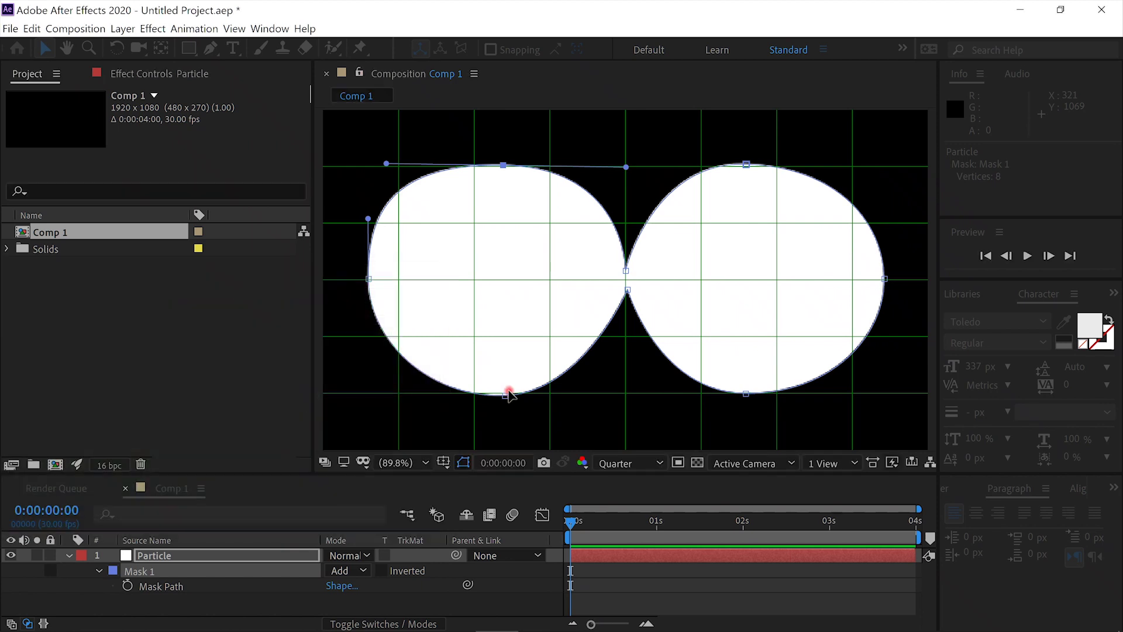
Adjust the bottom vertex's tangents and the right lobe's top handle to round both lobes
left_click(506, 396)
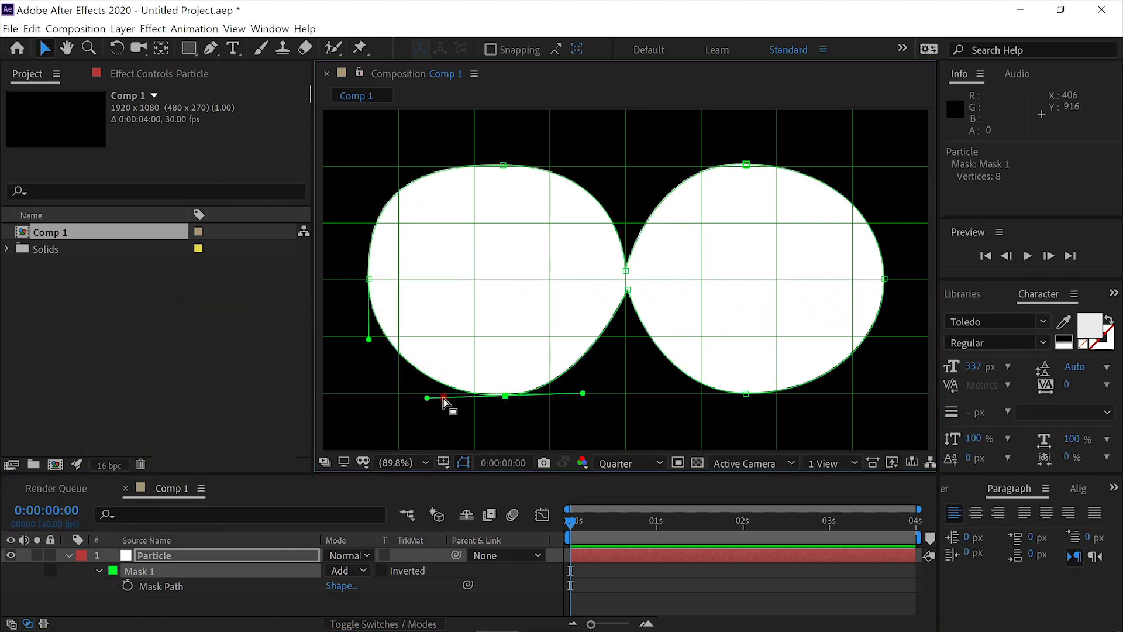
left_click_drag(428, 406, 414, 395)
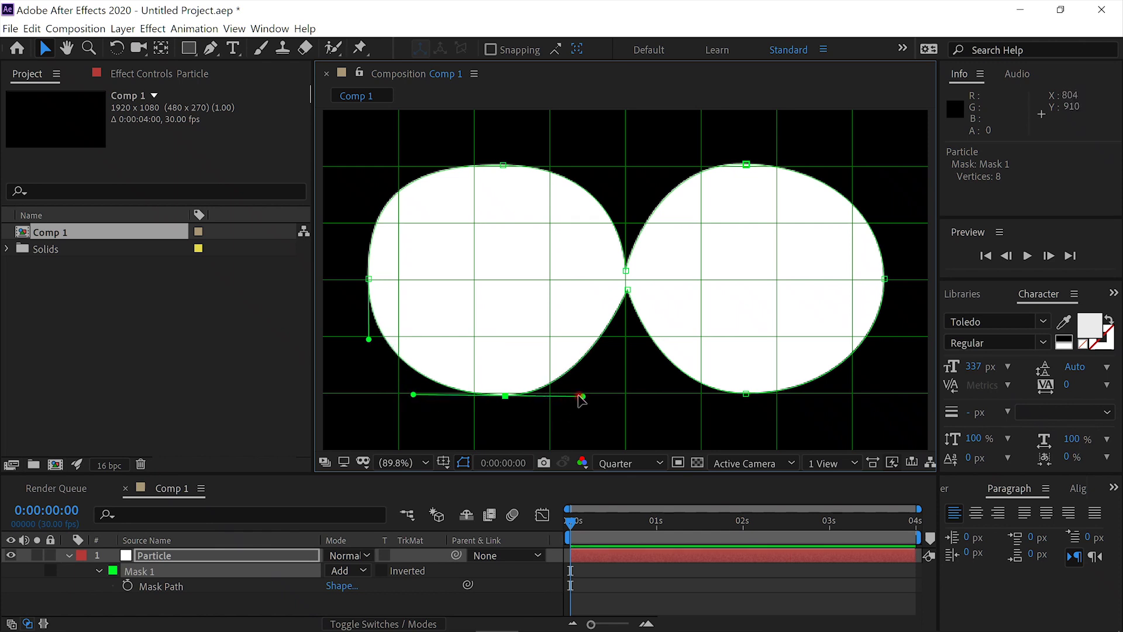
left_click_drag(585, 397, 592, 388)
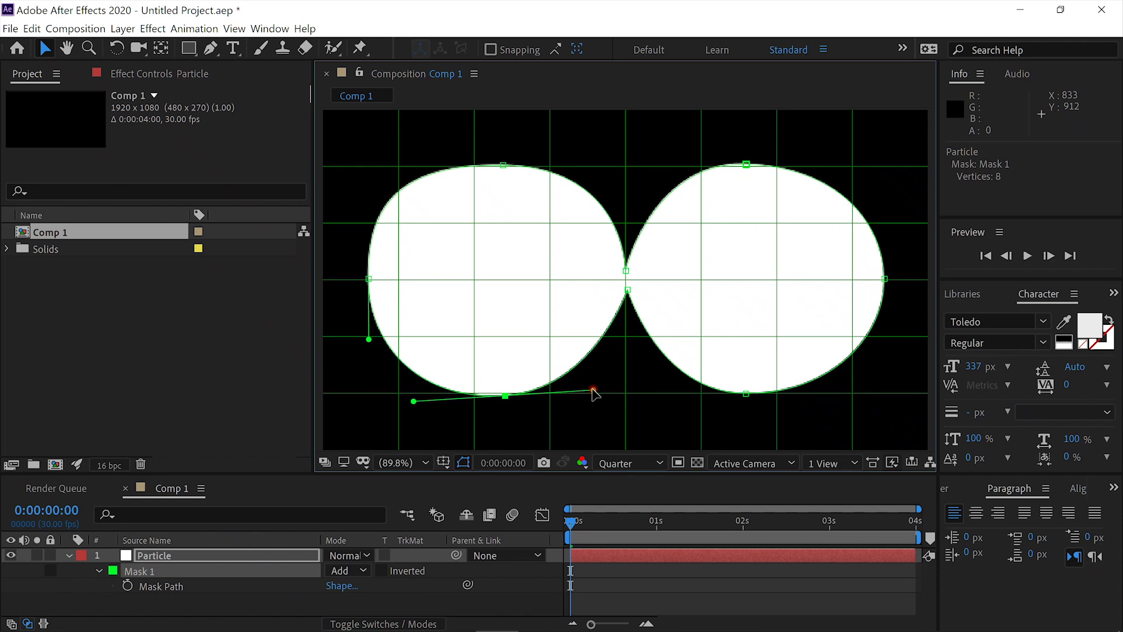
left_click(747, 165)
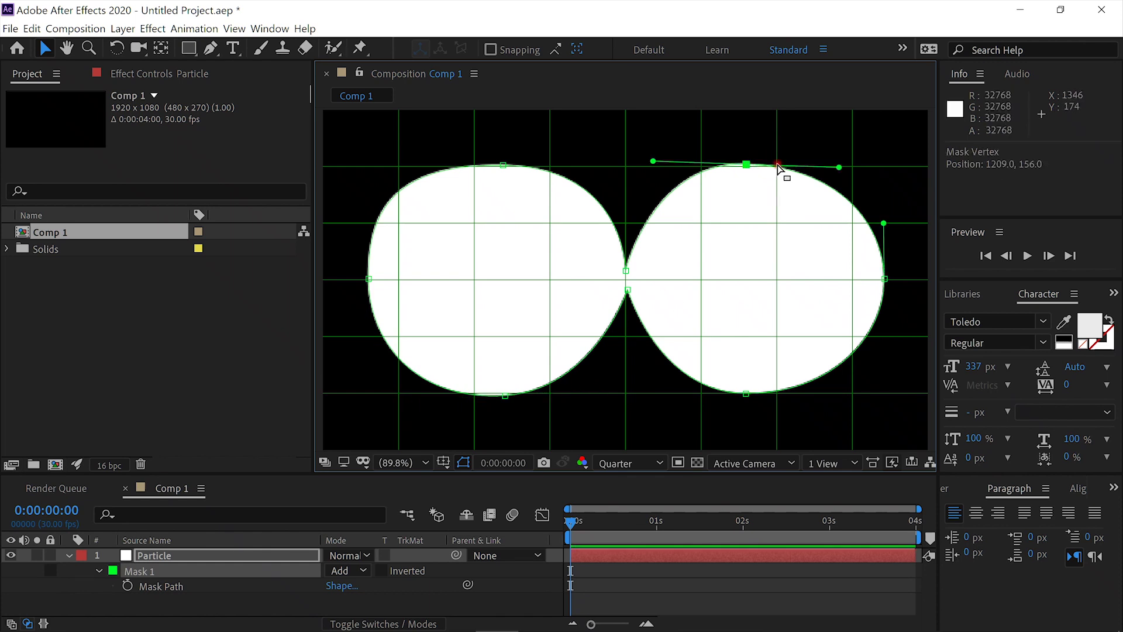
left_click_drag(839, 167, 844, 162)
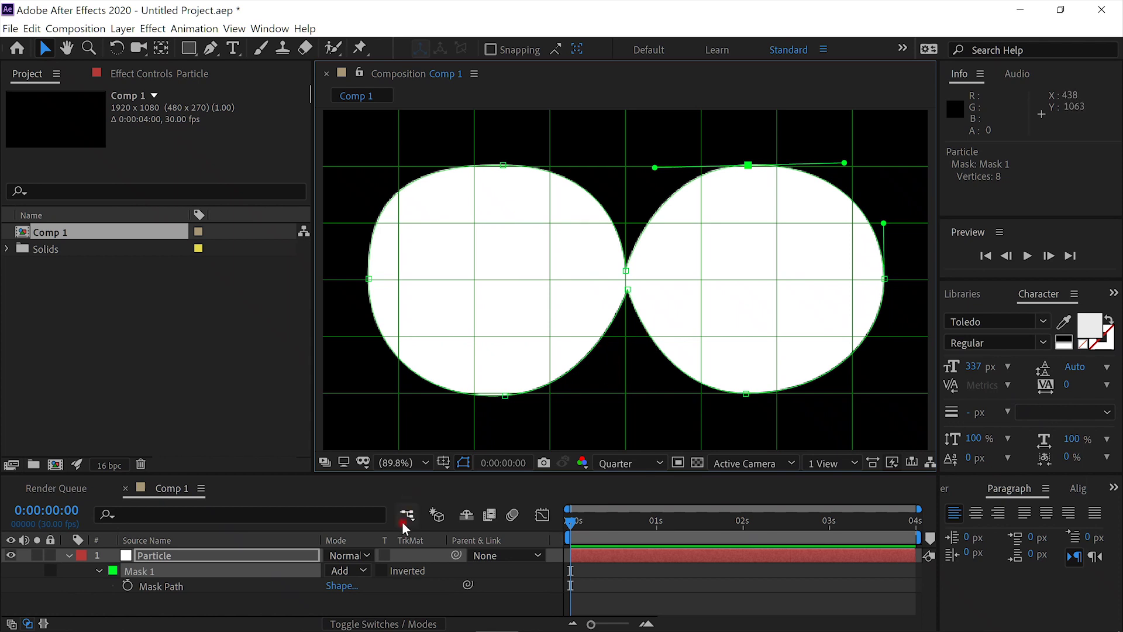
Feather Mask 1 to 85 pixels and hide the mask path outlines
mouse_move(345, 628)
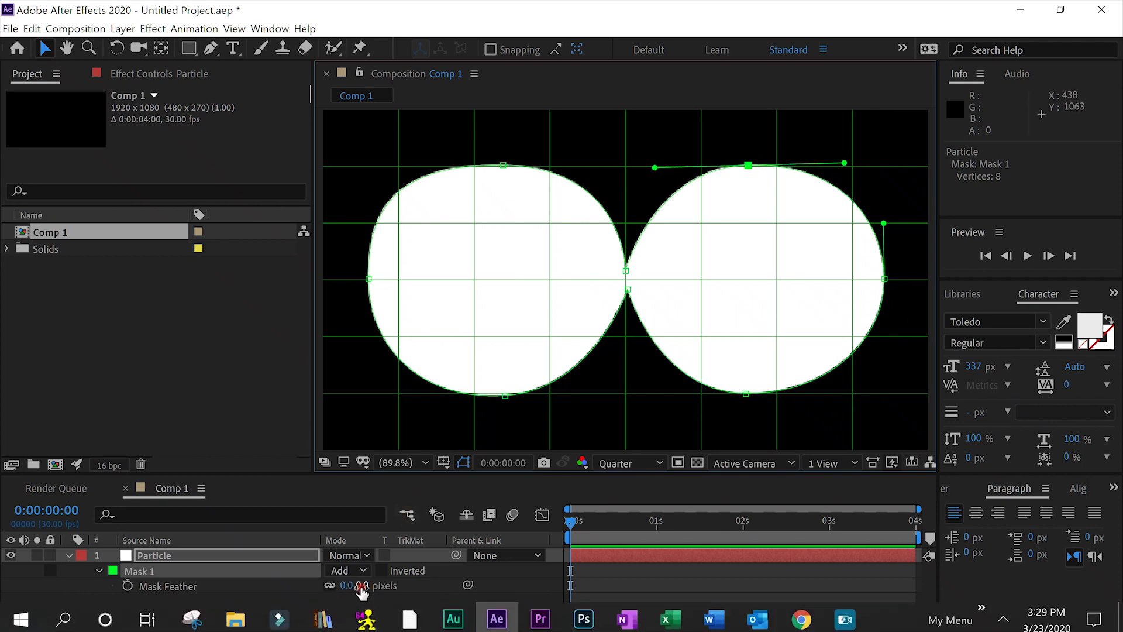
left_click_drag(355, 585, 430, 591)
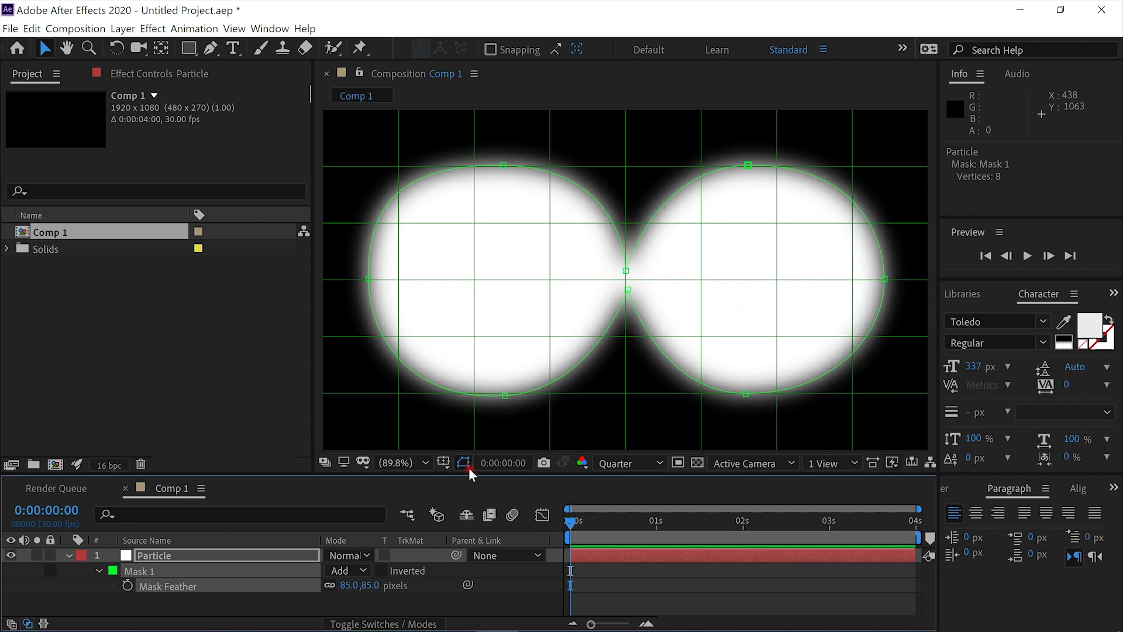
left_click(511, 514)
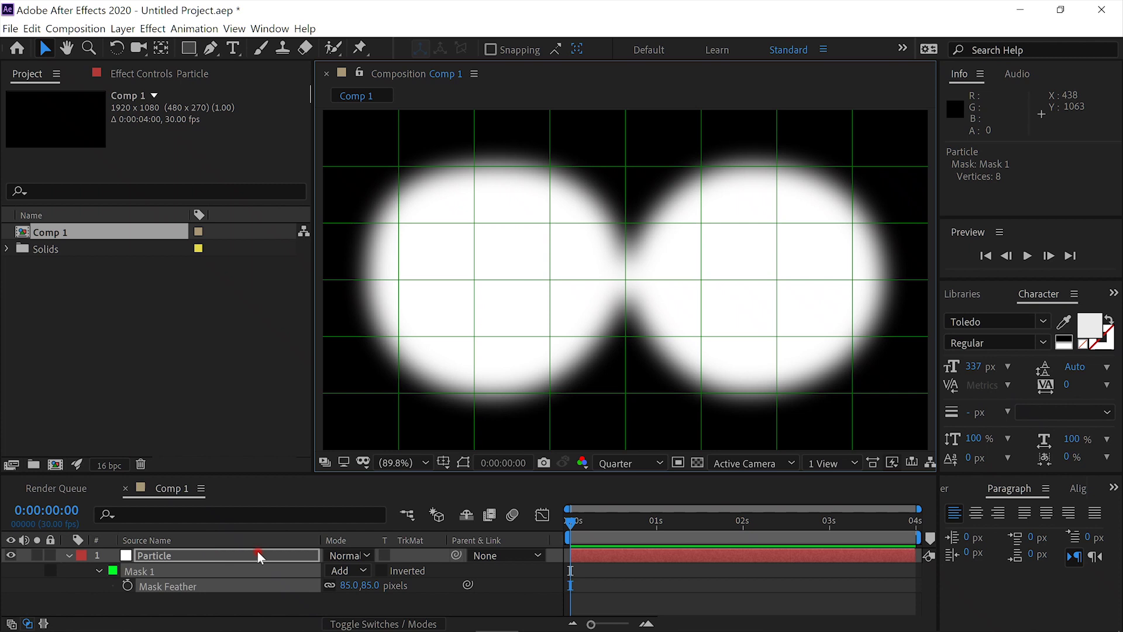
Turn off the proportional grid overlay and select the Particle layer
left_click(440, 467)
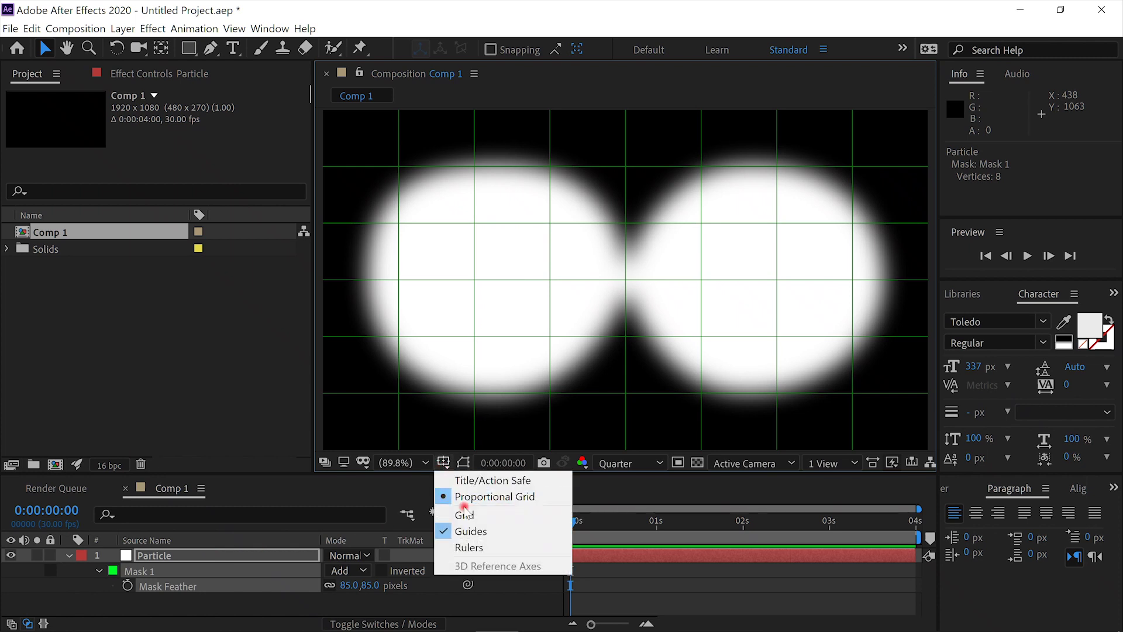
left_click(465, 498)
left_click(287, 586)
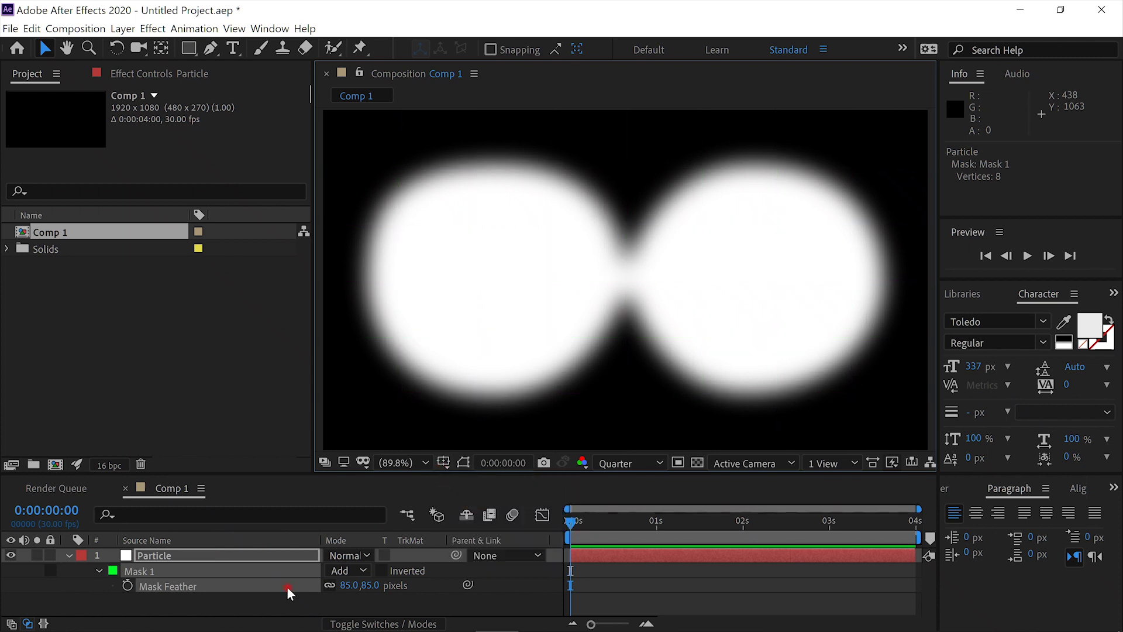
left_click(214, 556)
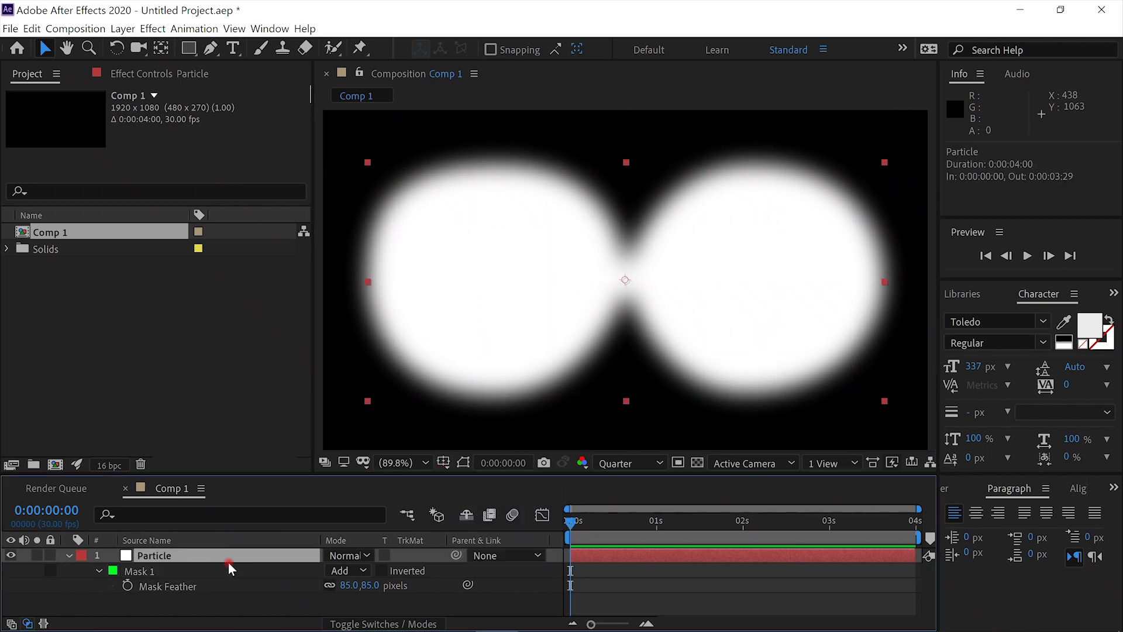
Precompose Particle into a new 'Particle' comp with all attributes moved, then return to Comp 1
key("ctrl+shift+c")
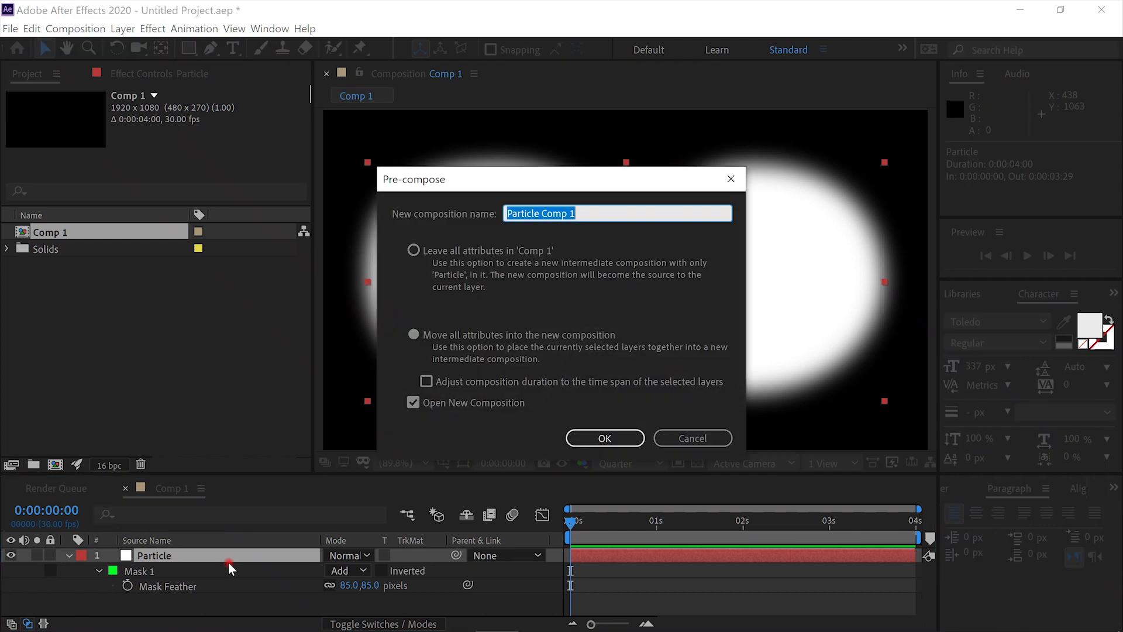
type("P")
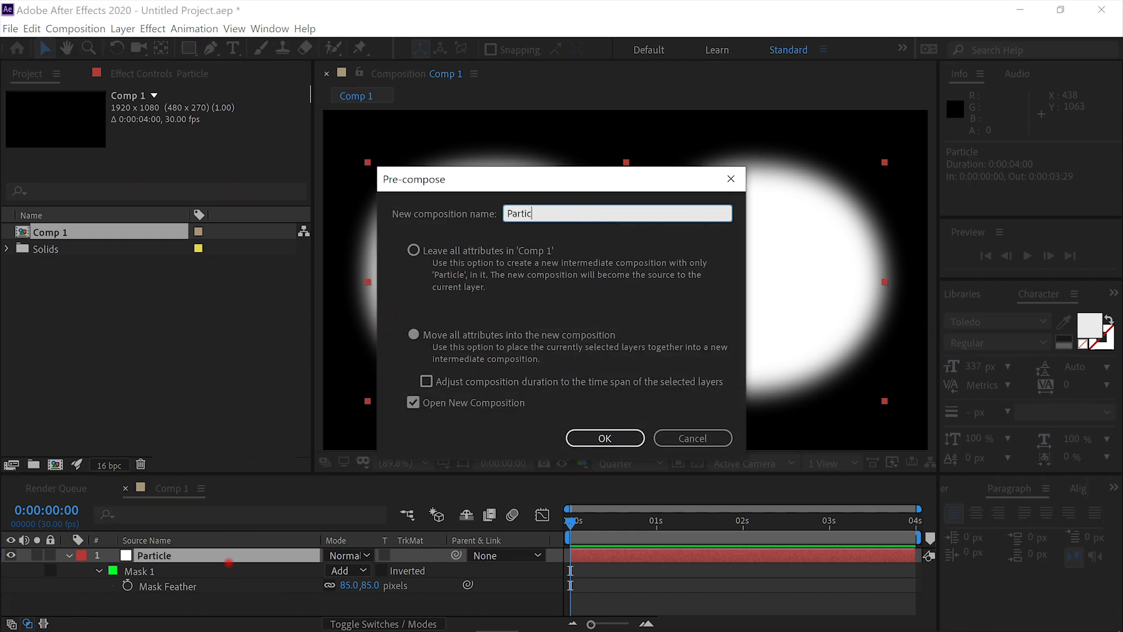
left_click(426, 331)
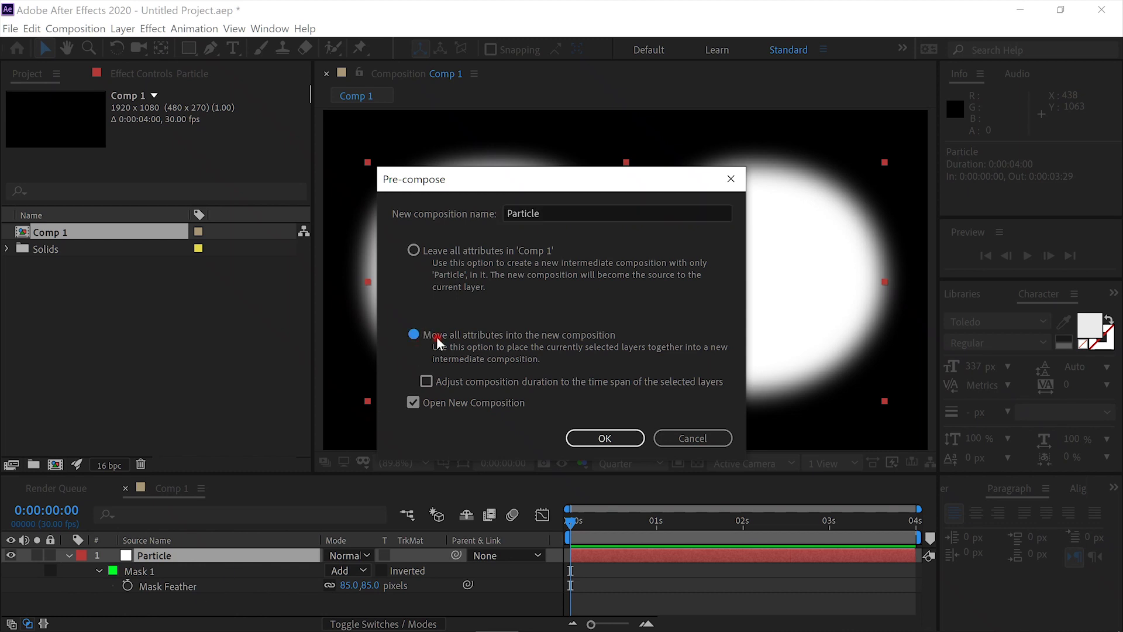
left_click(629, 441)
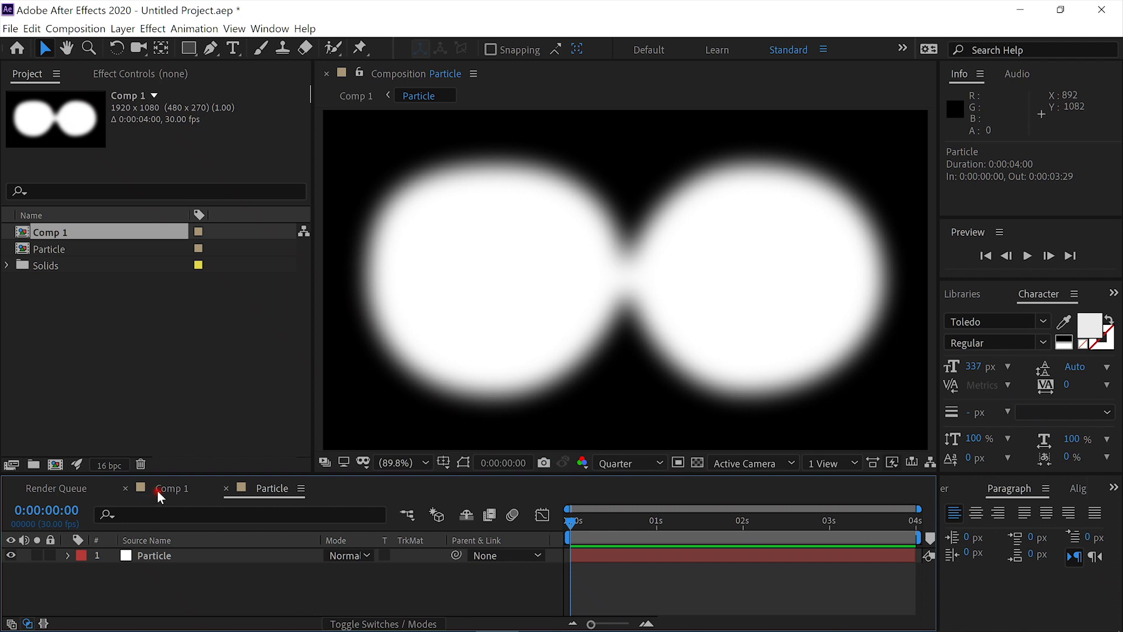
left_click(157, 489)
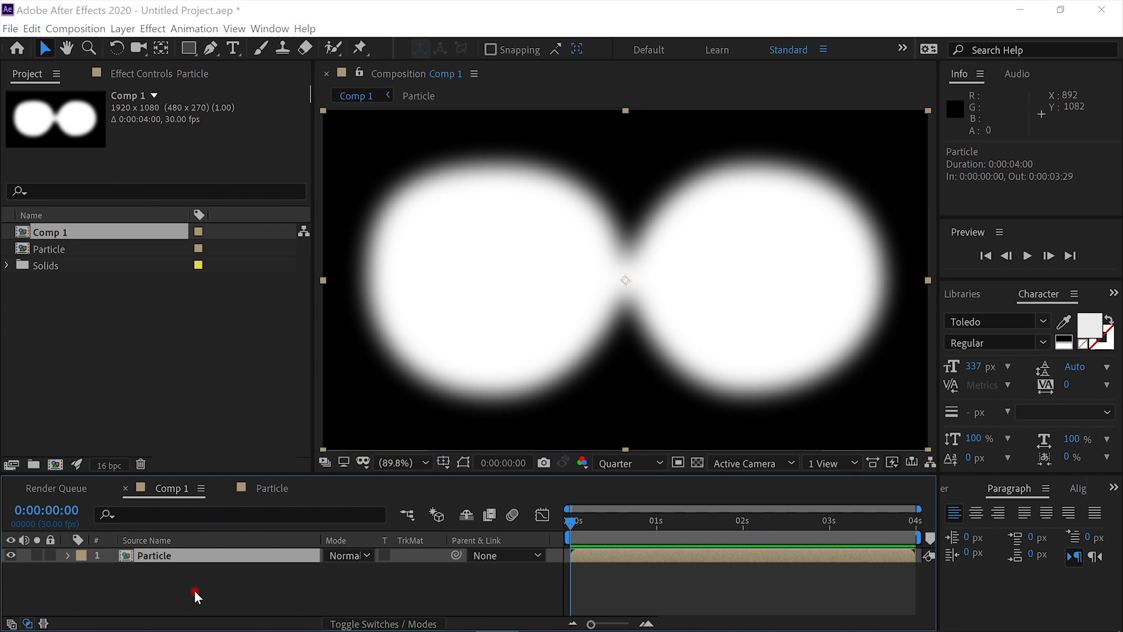
Add a white comp-sized solid named 'Partcles' above the Particle precomp
key("ctrl+y")
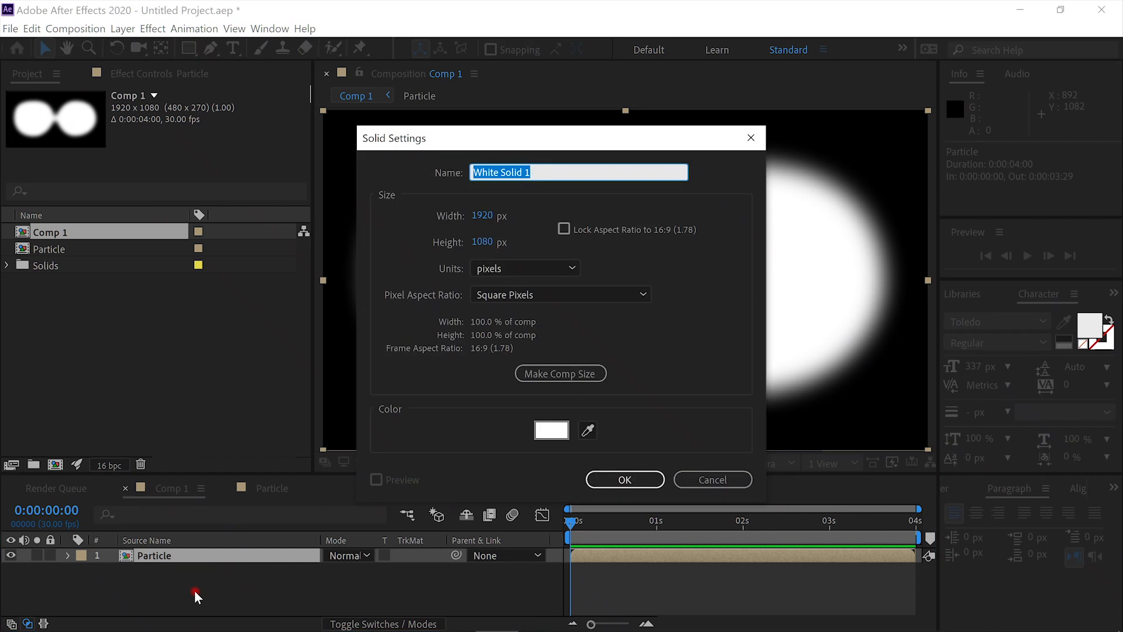
type("Partcles")
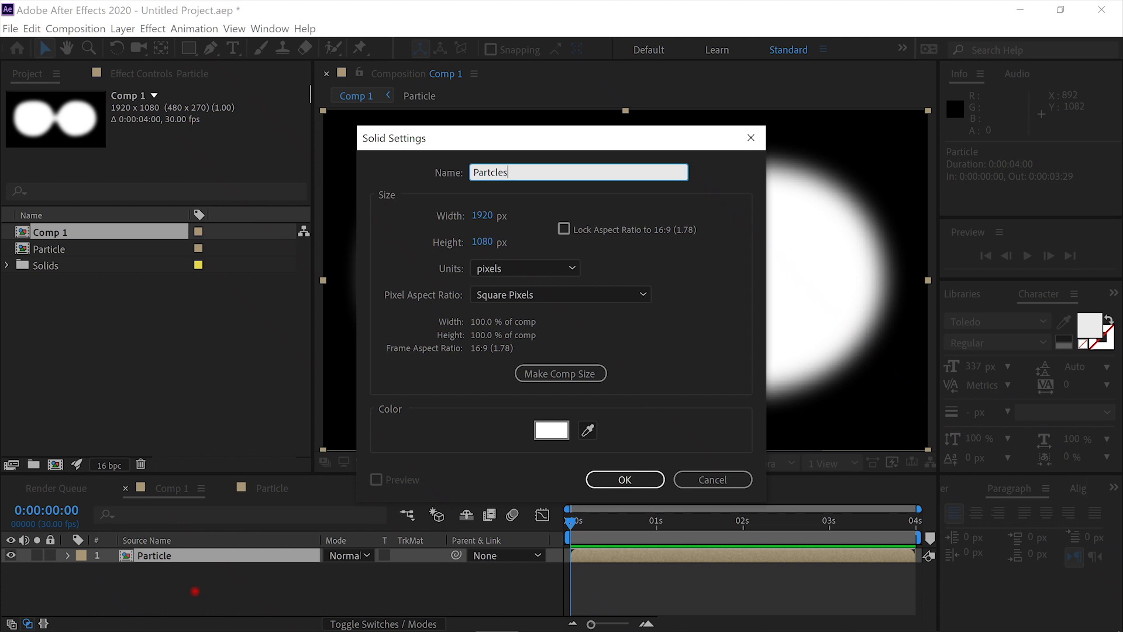
left_click(635, 480)
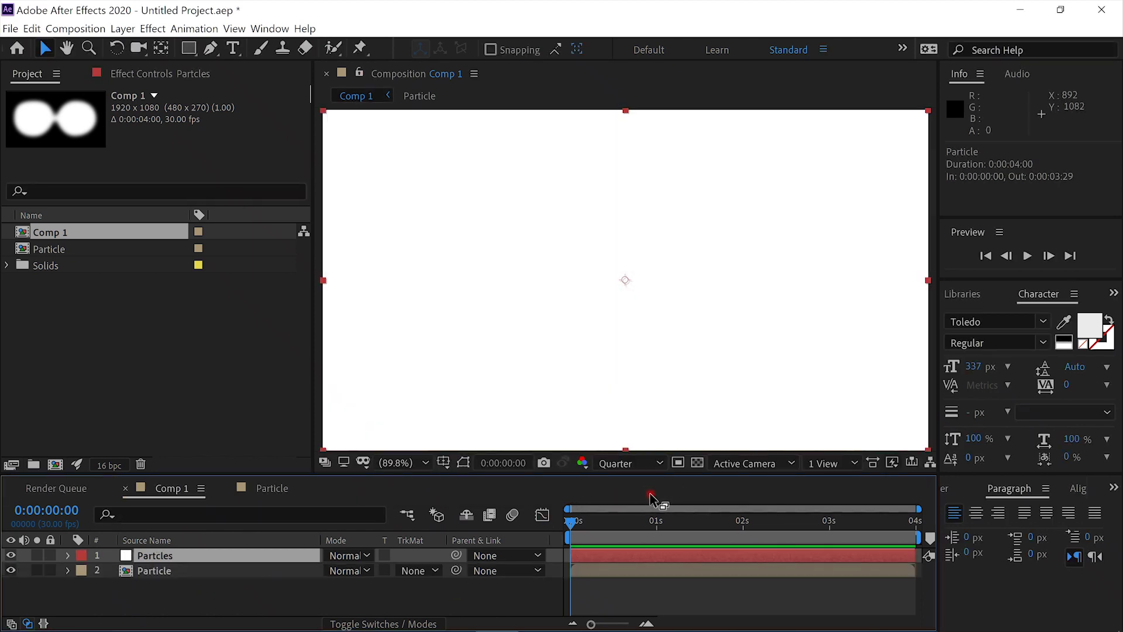
key("ctrl+space")
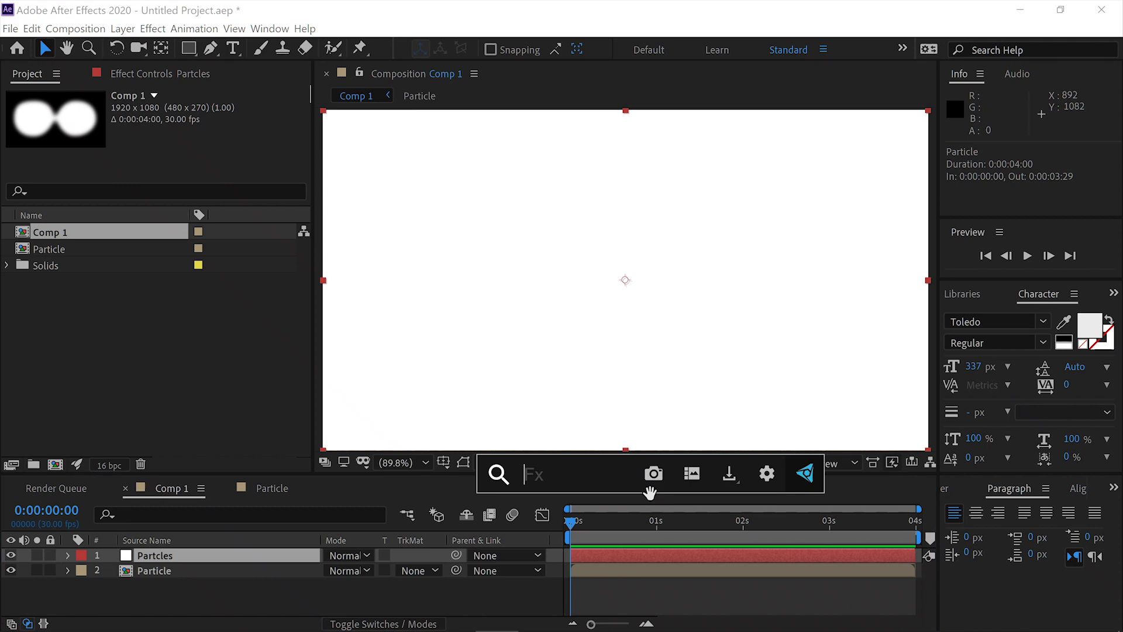
Search 'cc part' and apply CC Particle World to the Partcles solid
type("cc")
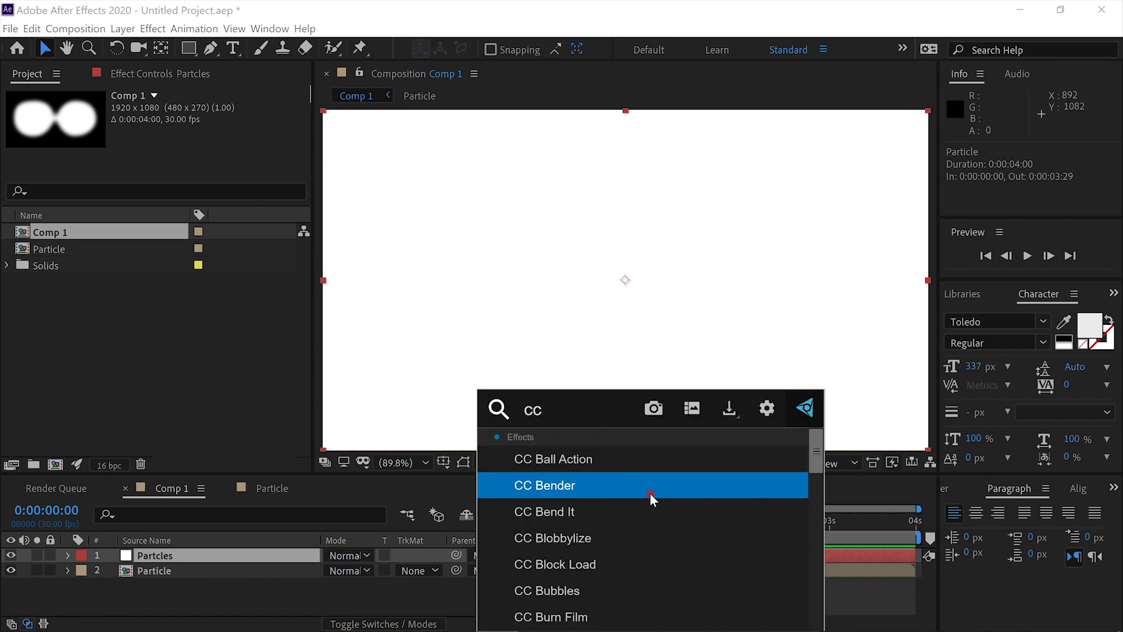
type(" part")
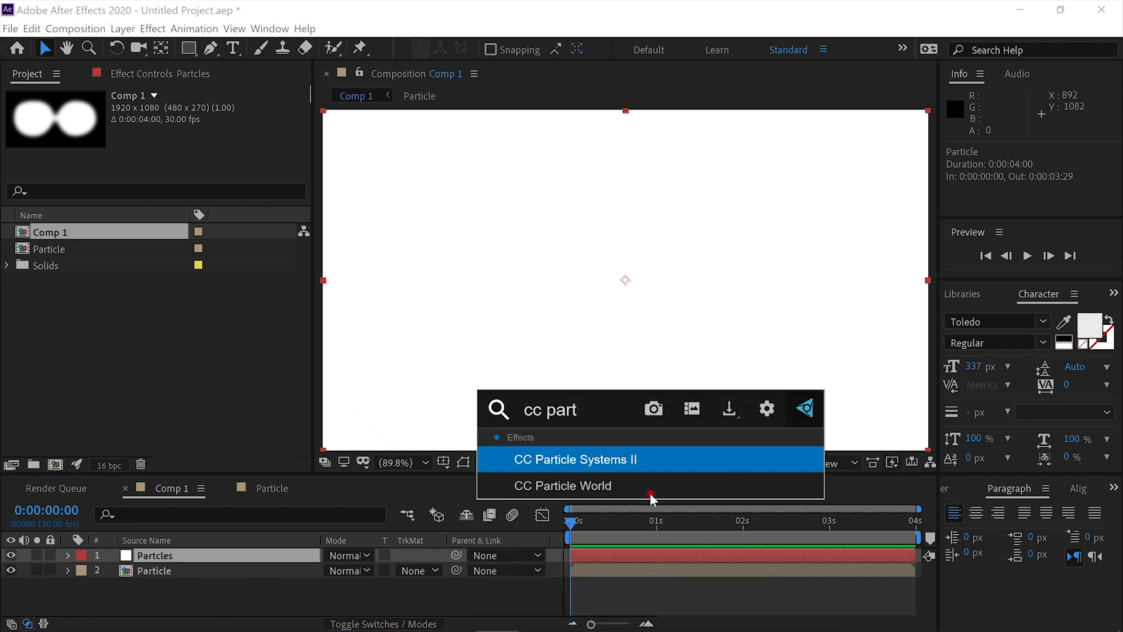
left_click(650, 493)
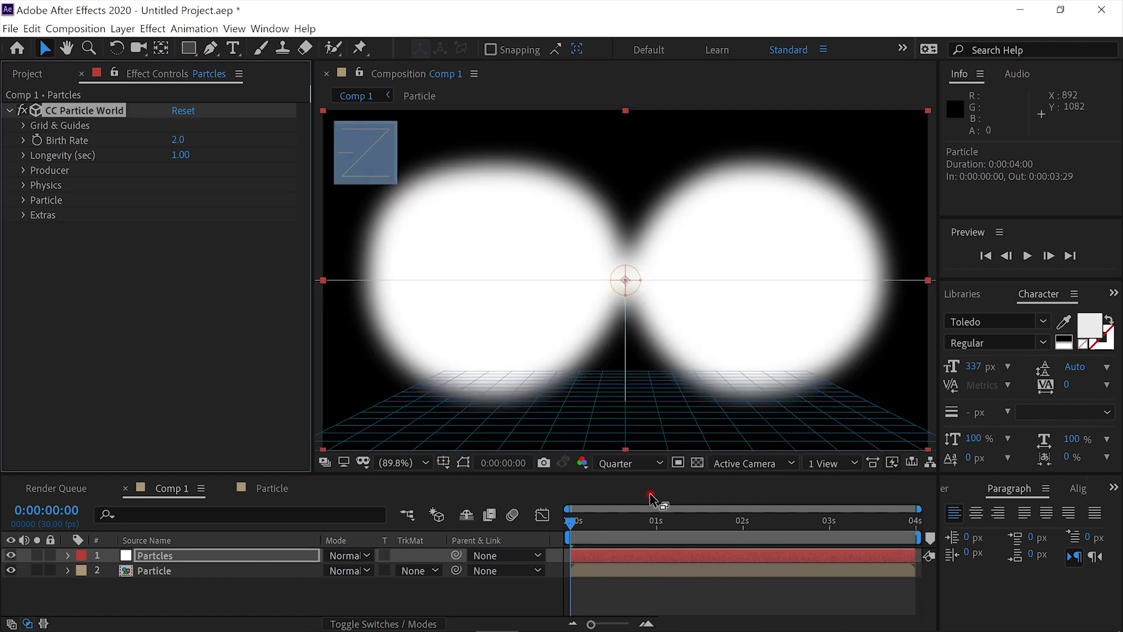
Hide the Particle layer, advance time, and switch the particle Animation type to Fire
left_click(11, 570)
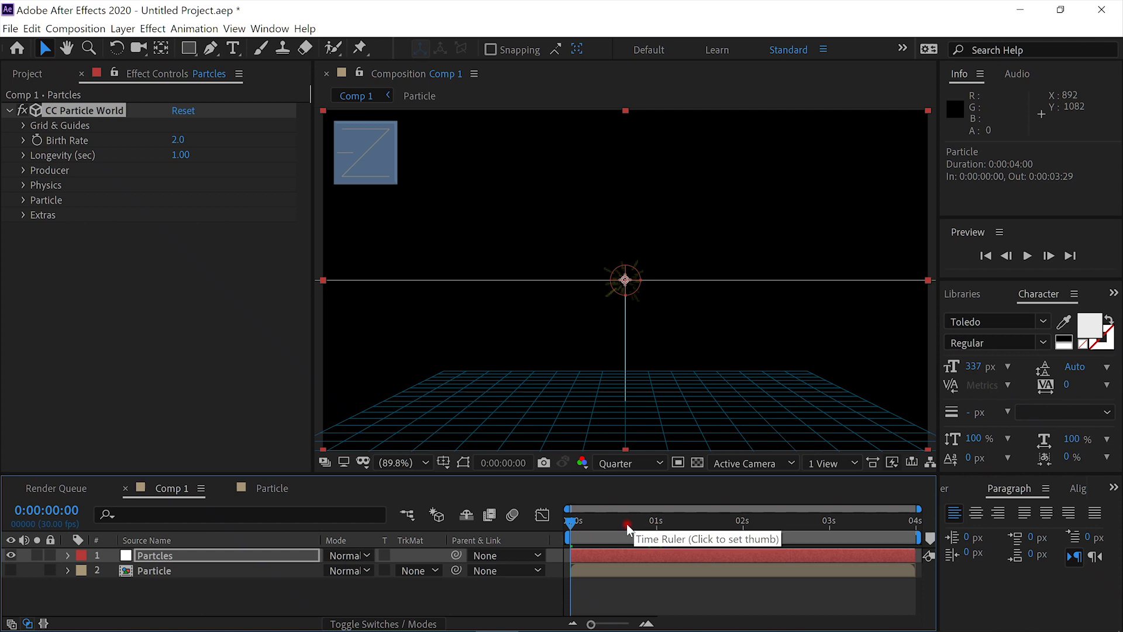
left_click_drag(627, 524, 656, 520)
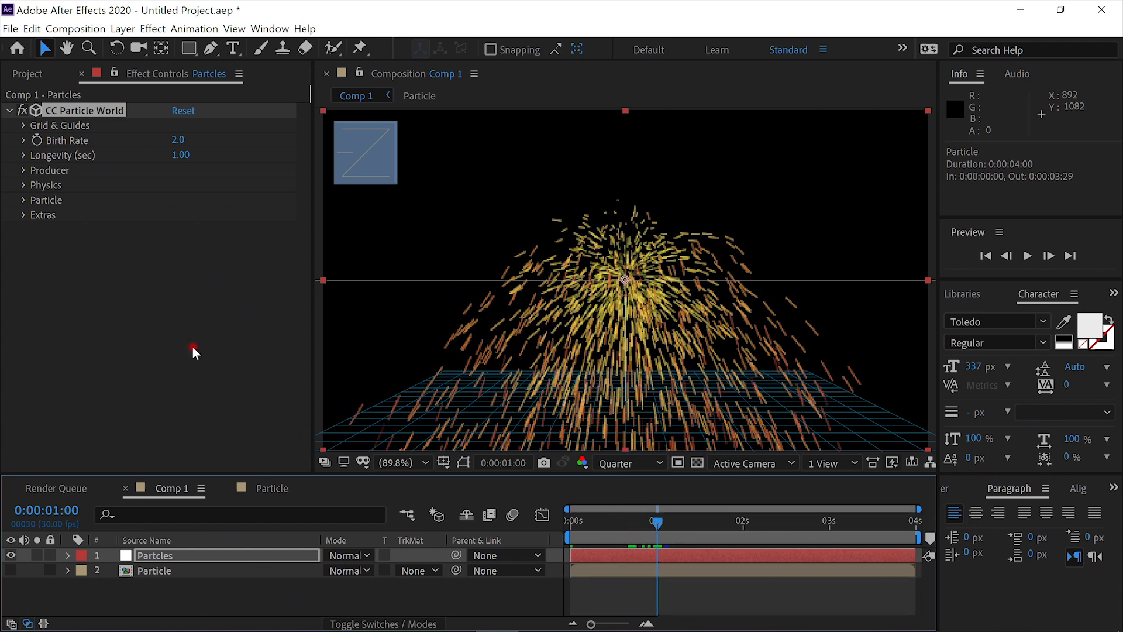
left_click(23, 185)
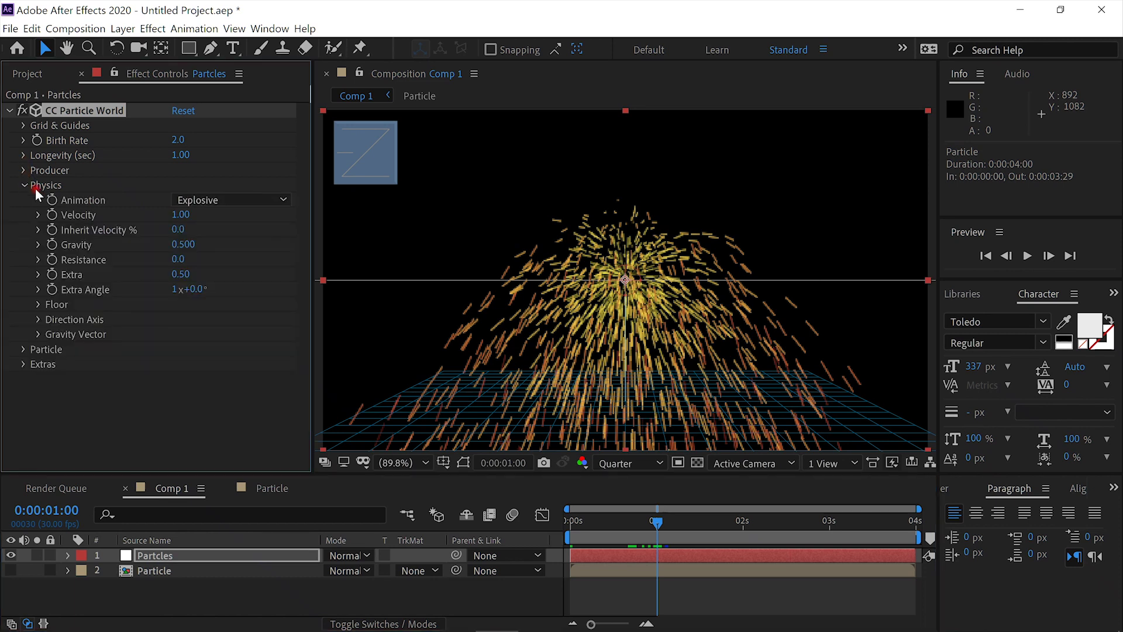
left_click(281, 200)
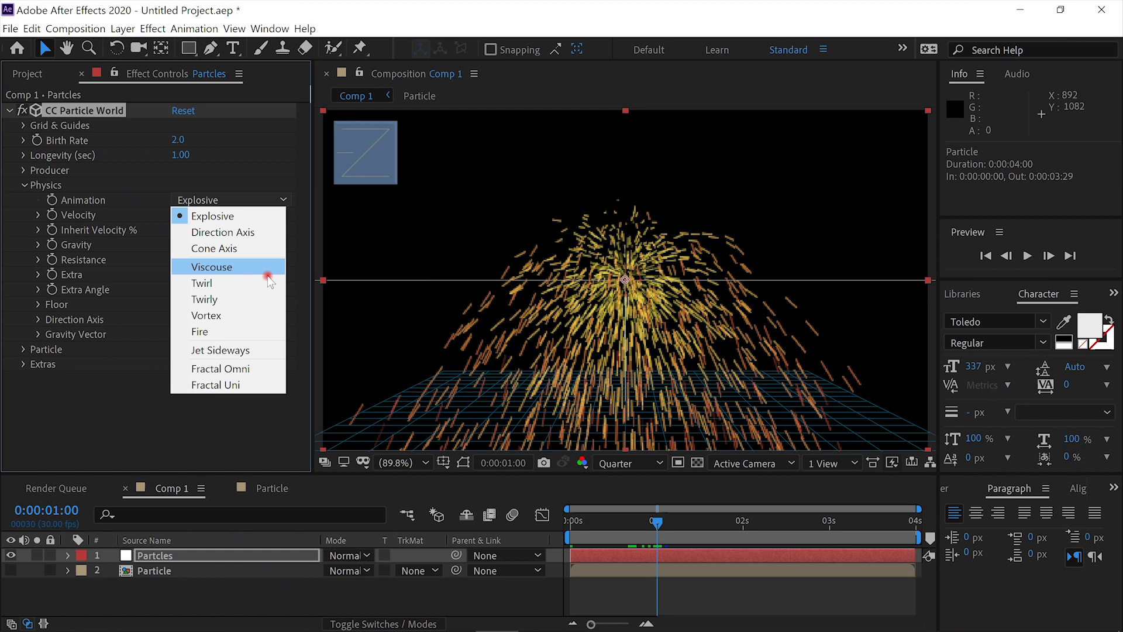
left_click(258, 335)
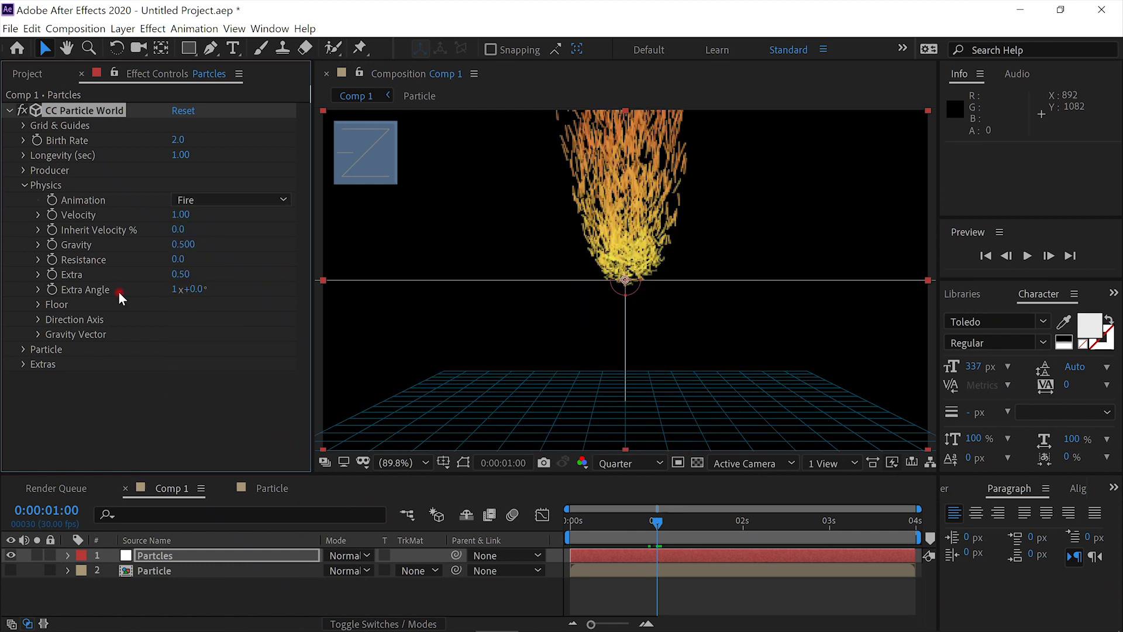
Set CC Particle World's Physics Gravity to 0 and collapse the Physics group
left_click(24, 186)
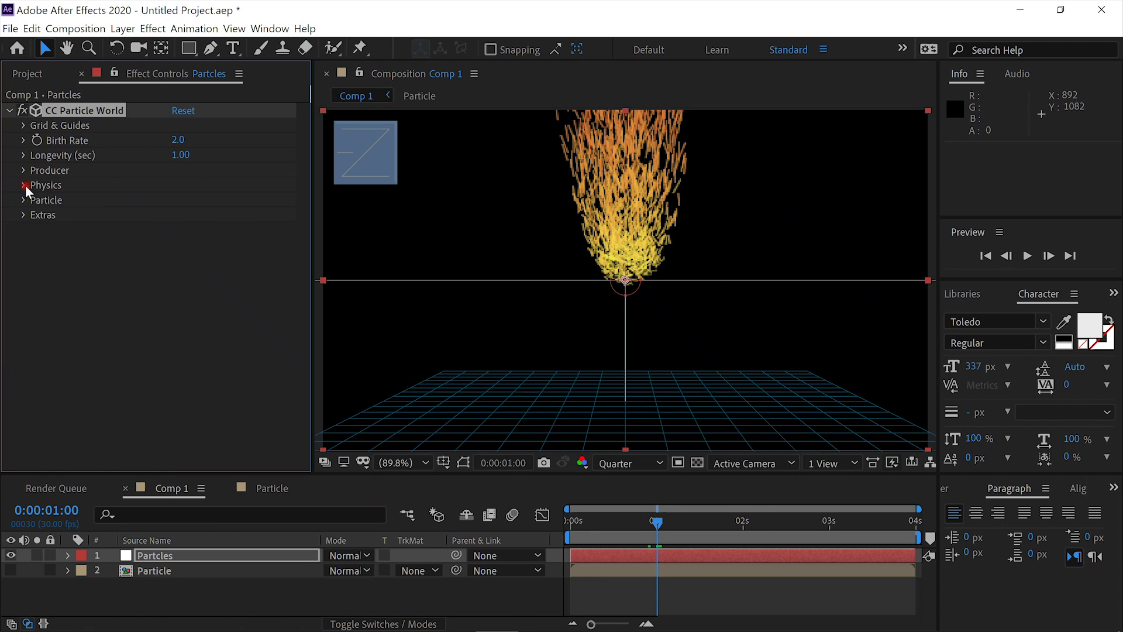
left_click(25, 185)
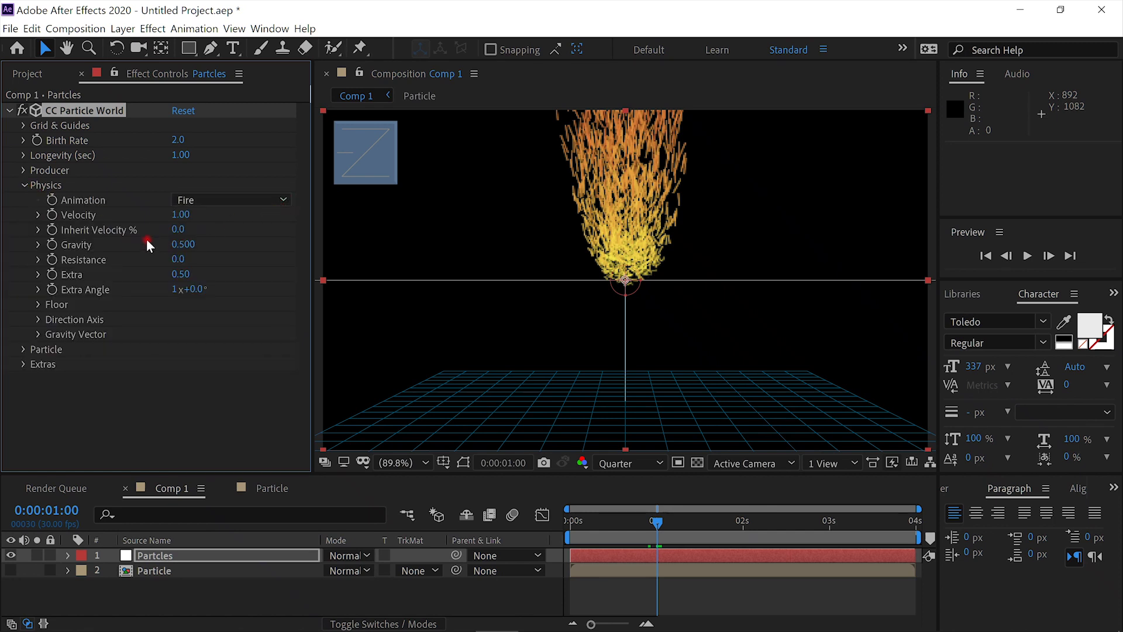
left_click(175, 245)
type("0")
key("Return")
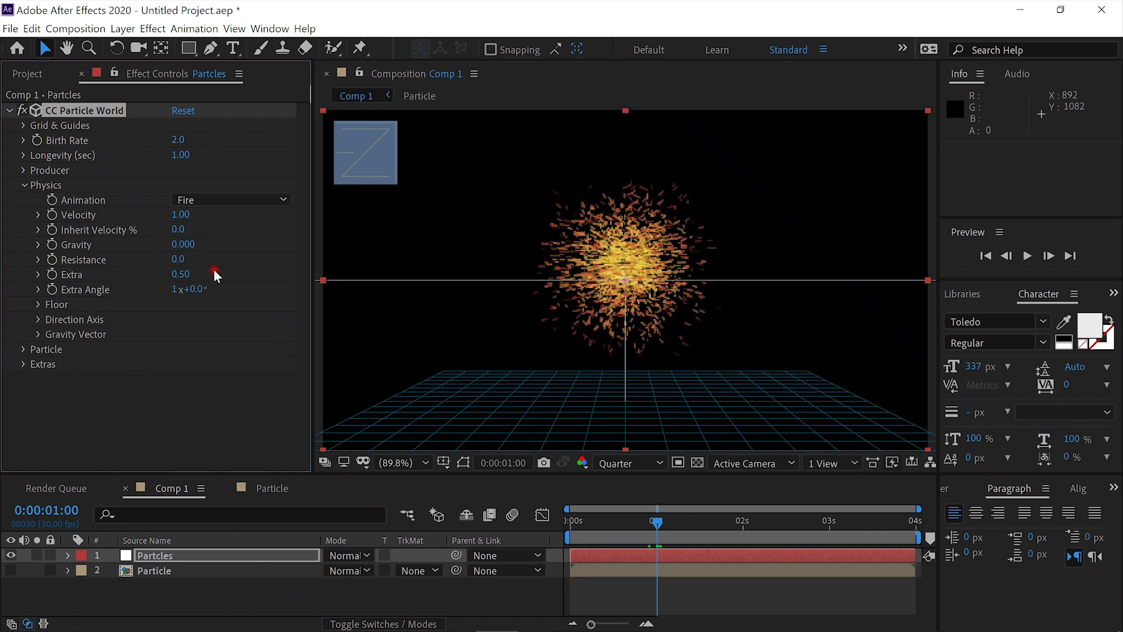
left_click(24, 186)
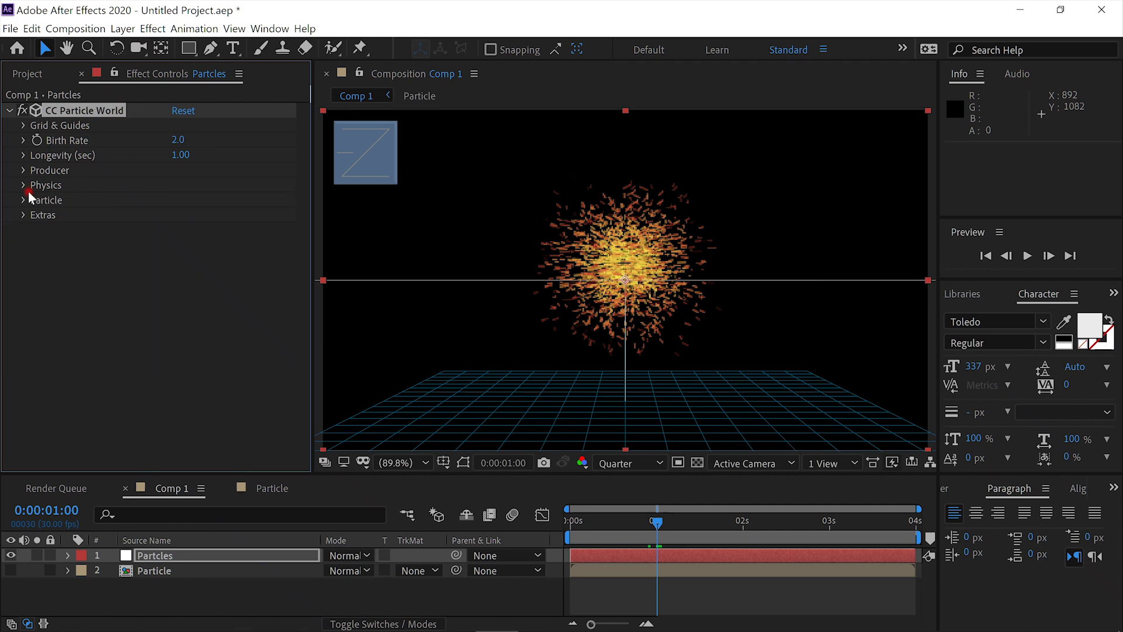
Switch the particles to Textured Faded Disc, textured by the 2. Particle layer
left_click(23, 201)
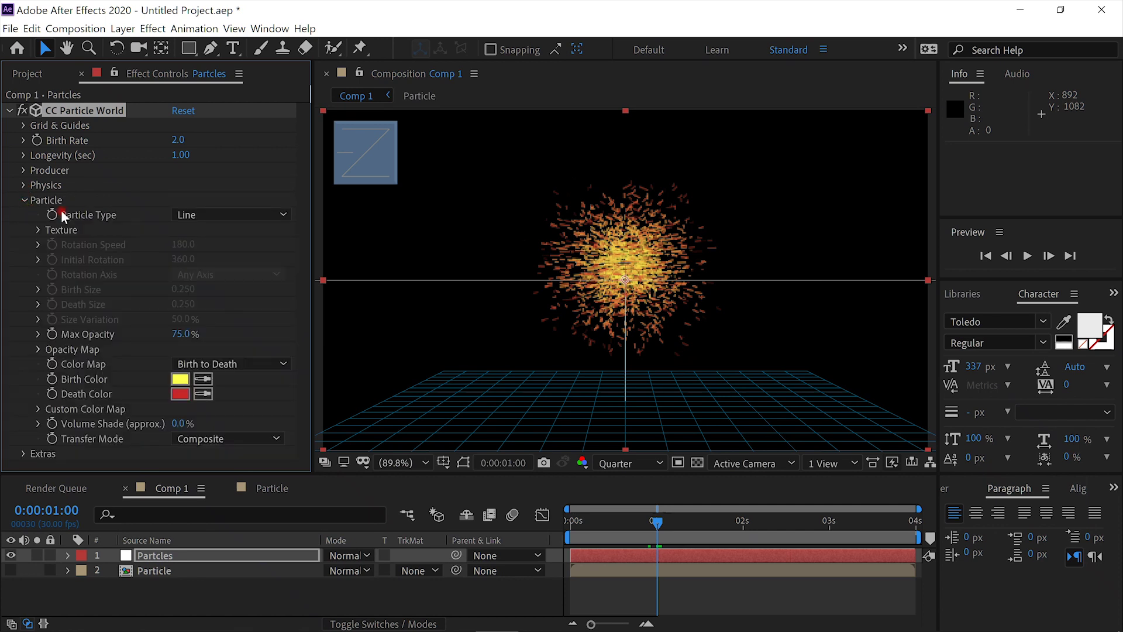
left_click(280, 215)
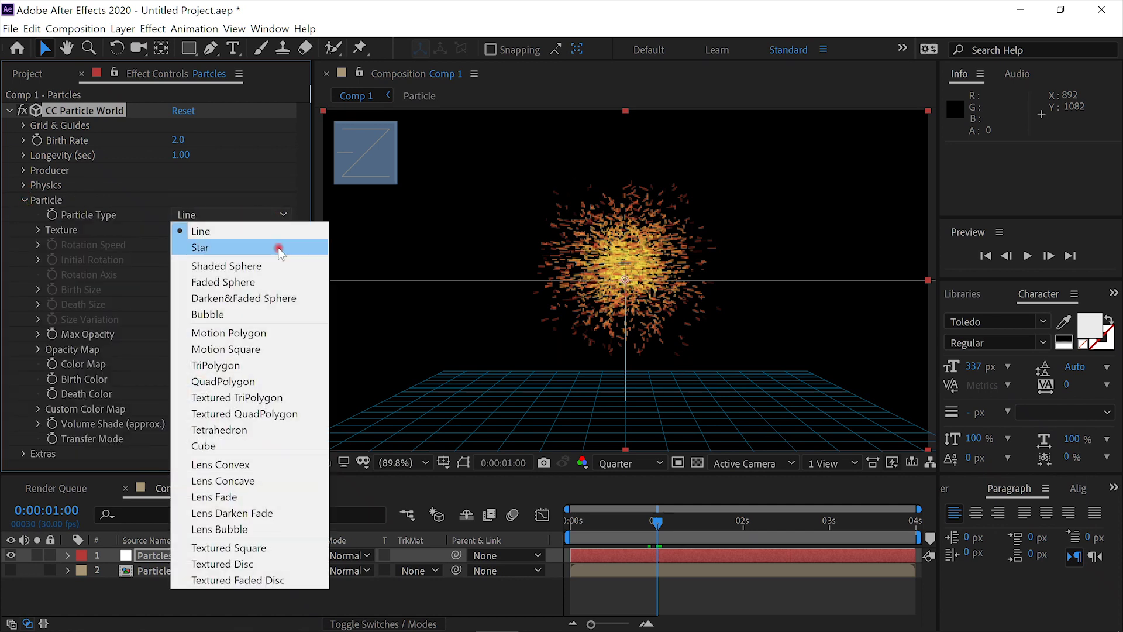
left_click(293, 581)
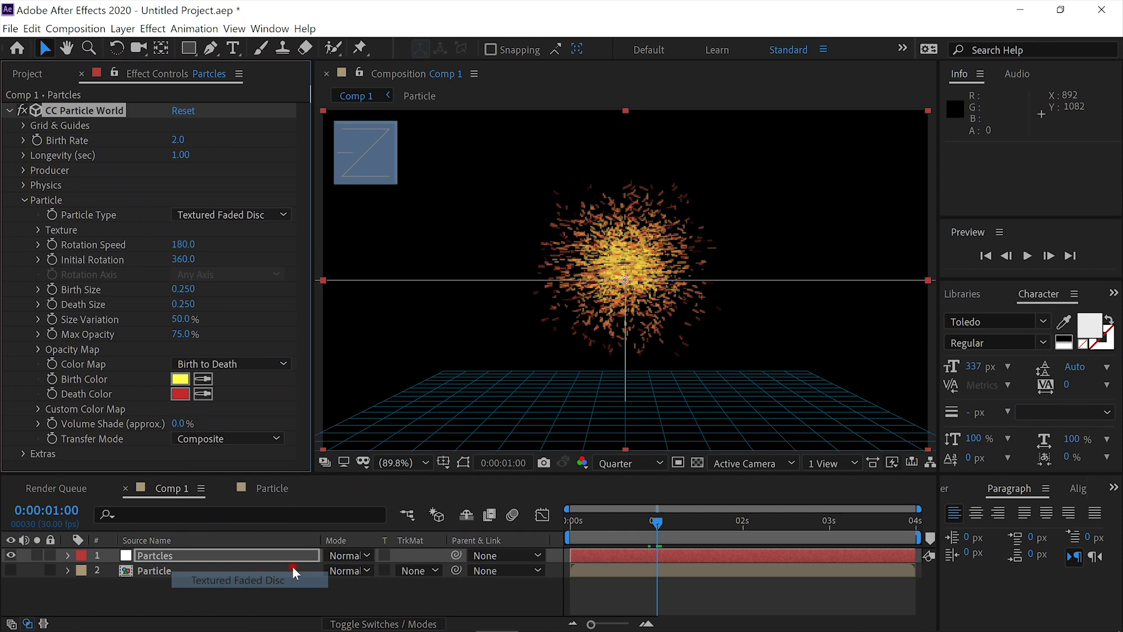
left_click(38, 230)
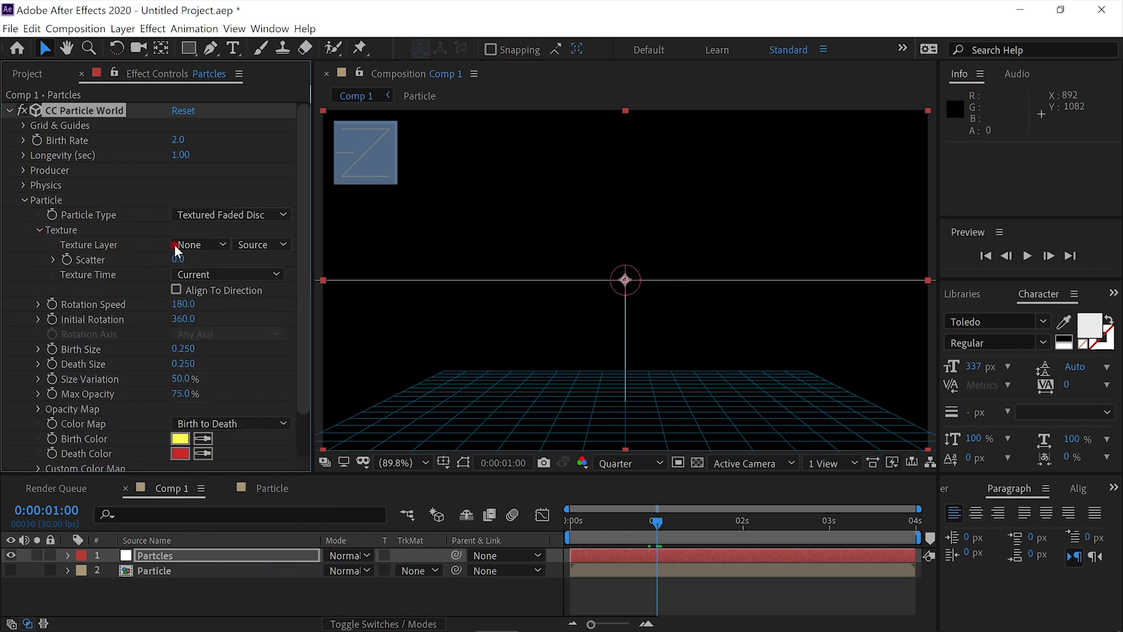
left_click(222, 246)
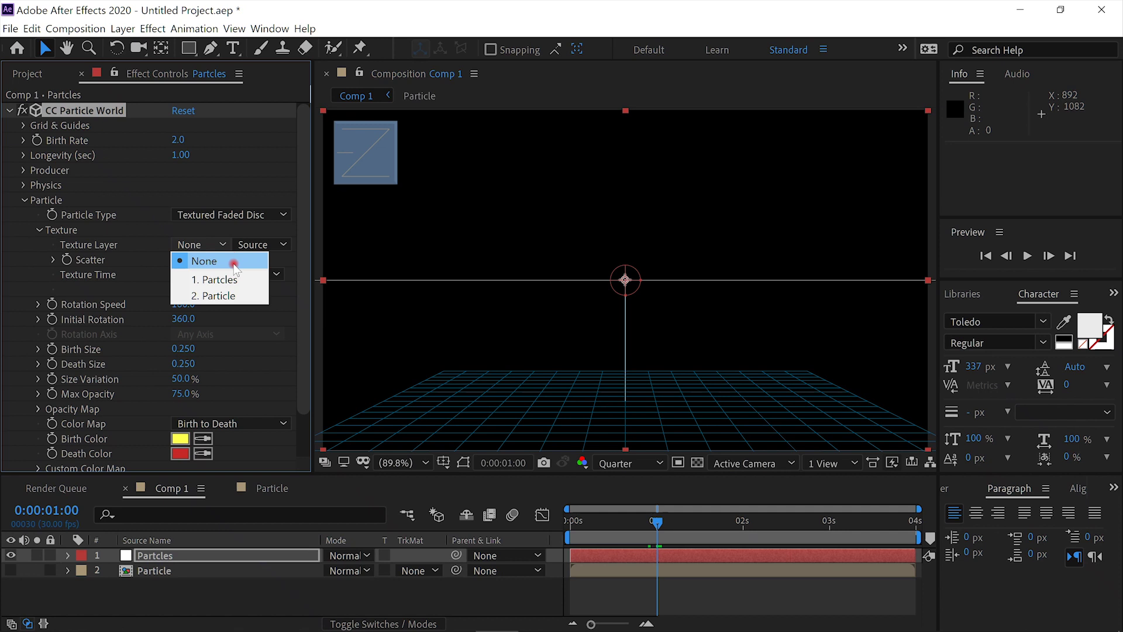
left_click(228, 297)
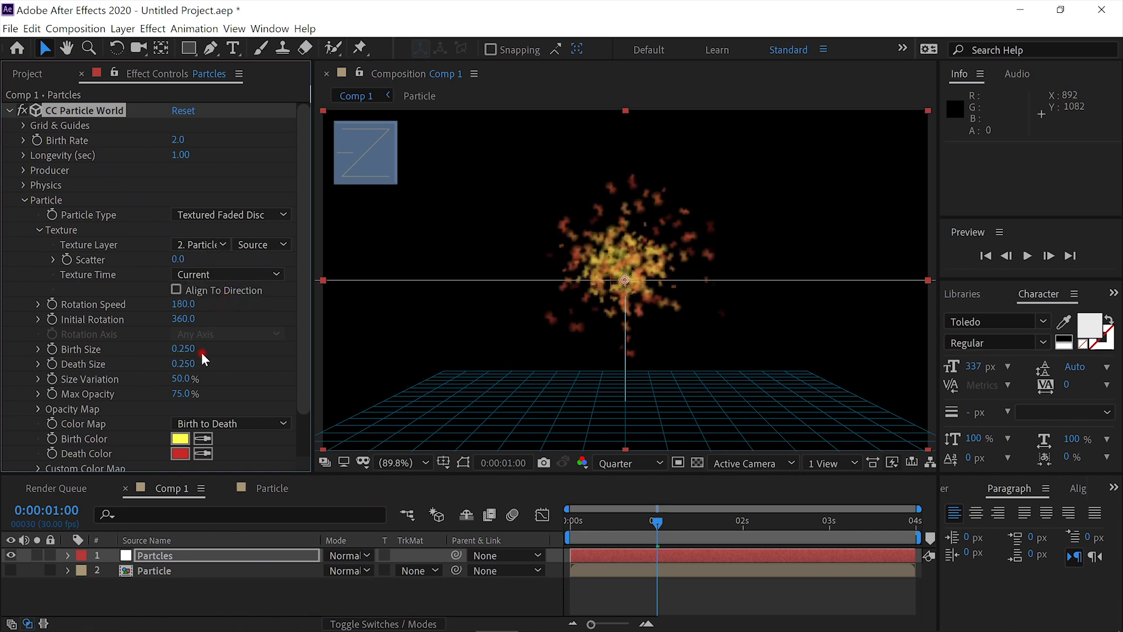
left_click(26, 185)
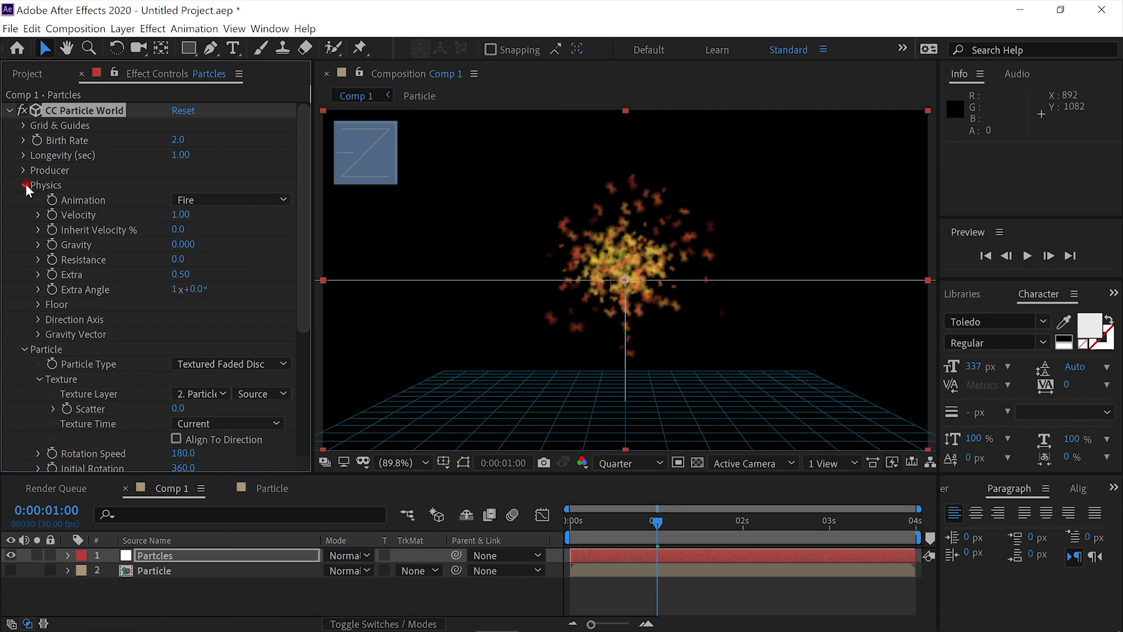
Raise particle Birth Size to 1.250 and Death Size to 2.430, then return to frame 0
left_click(25, 184)
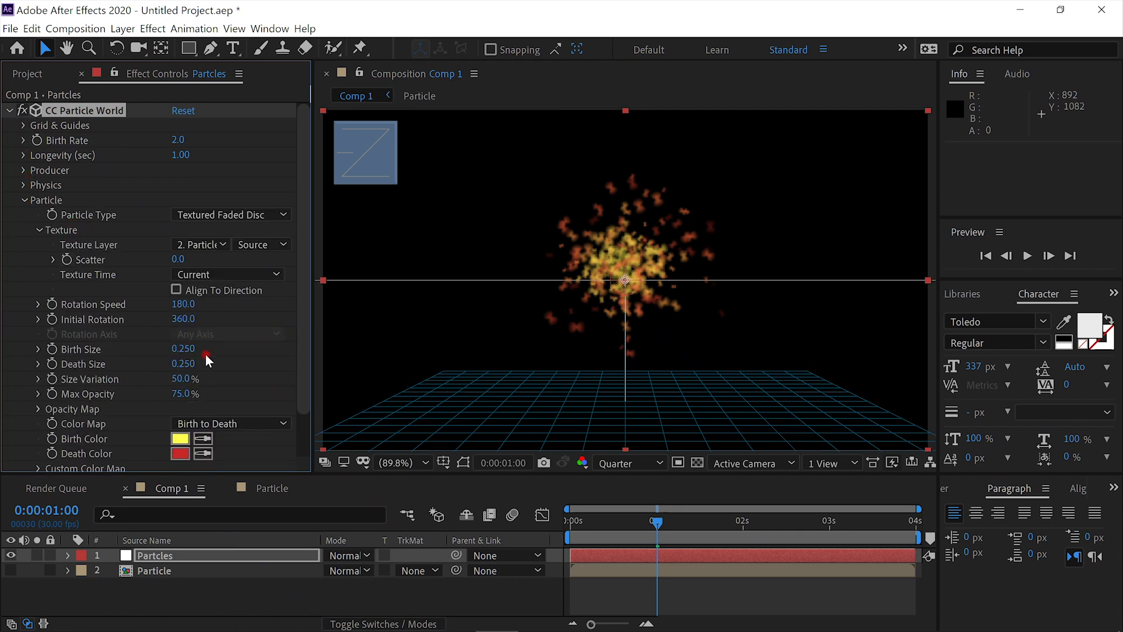
left_click_drag(188, 348, 276, 351)
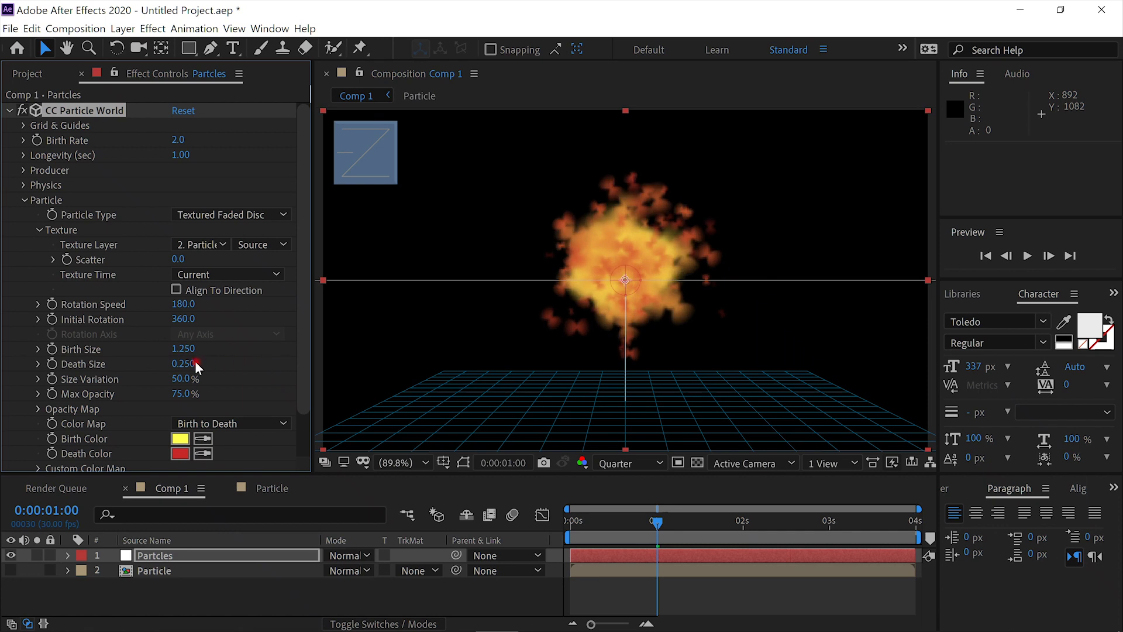
left_click_drag(195, 363, 405, 387)
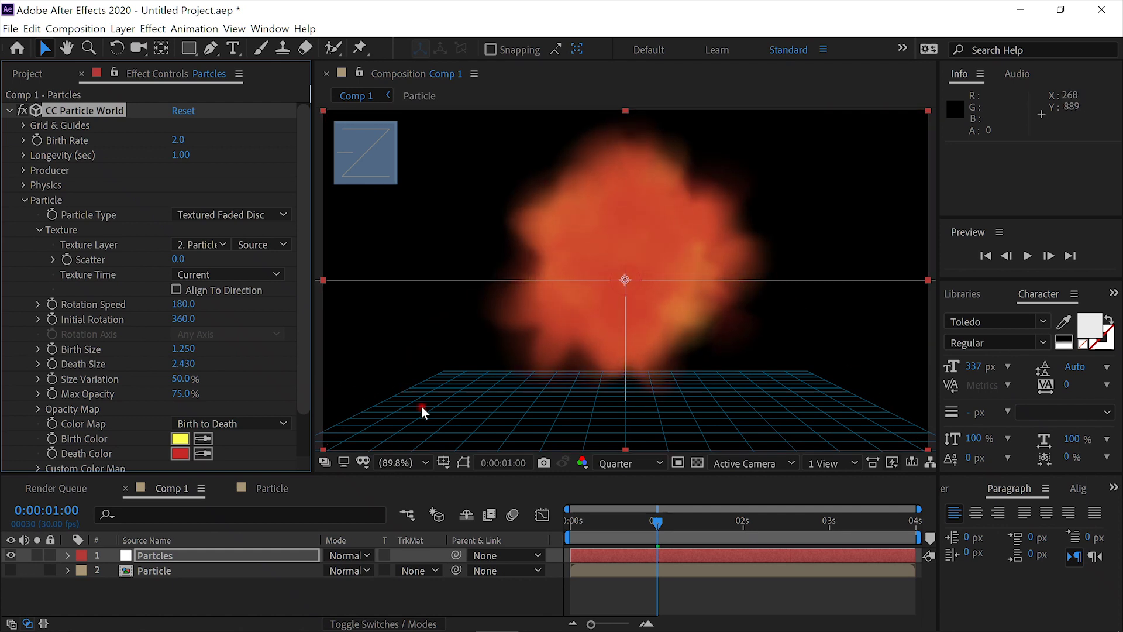
left_click_drag(633, 518, 525, 514)
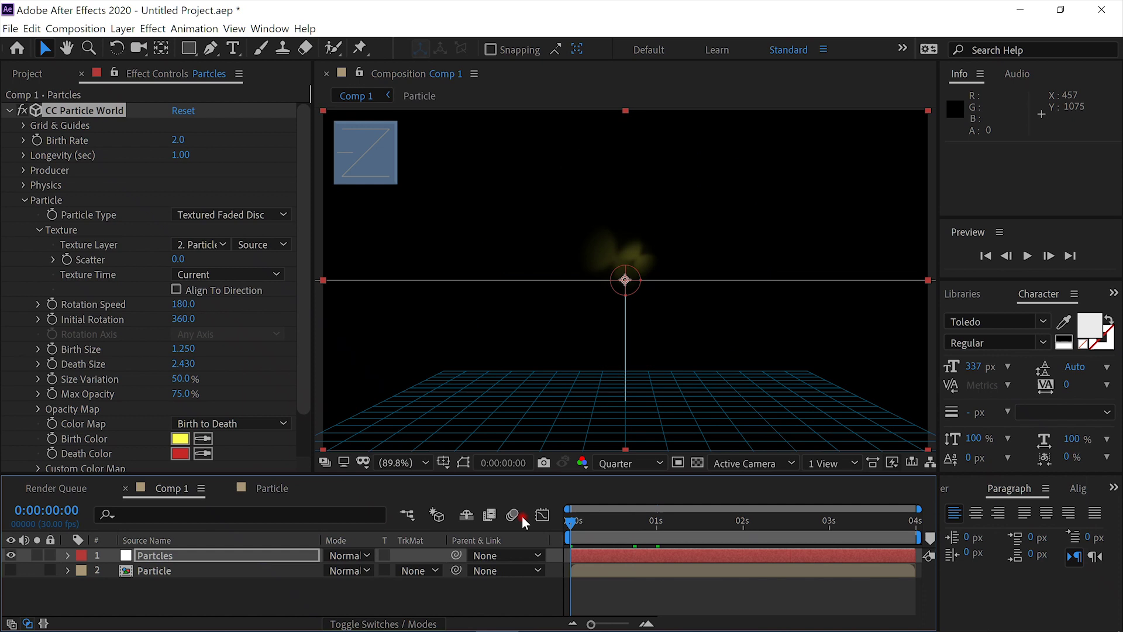
left_click(1034, 259)
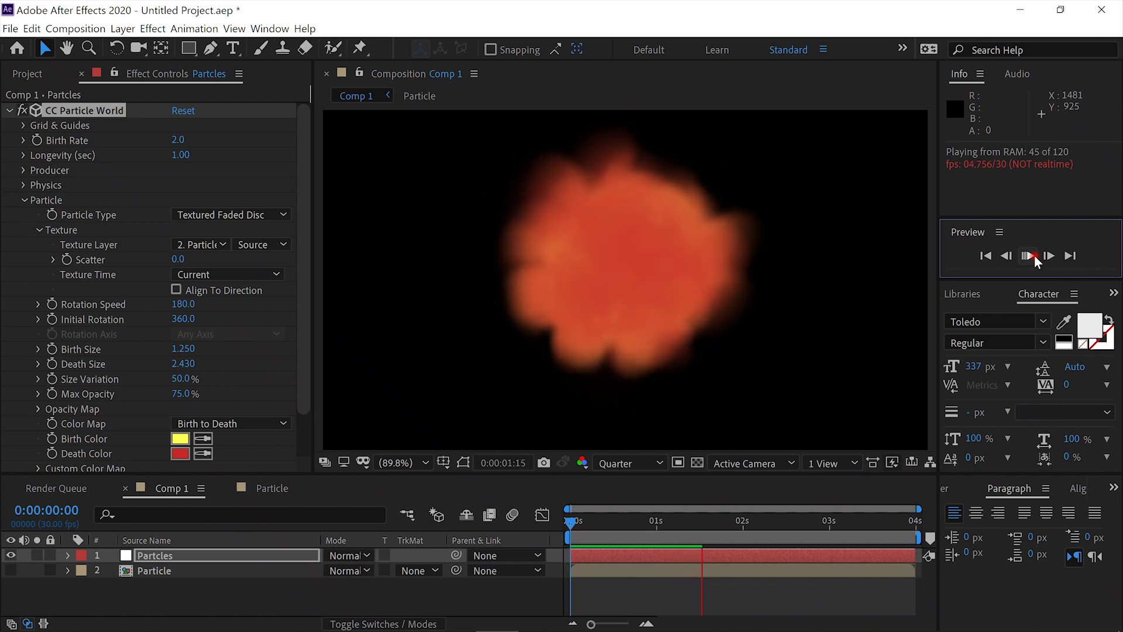
left_click(1034, 255)
mouse_move(650, 521)
left_mouse_down()
mouse_move(560, 528)
mouse_move(672, 522)
mouse_move(658, 524)
left_mouse_up()
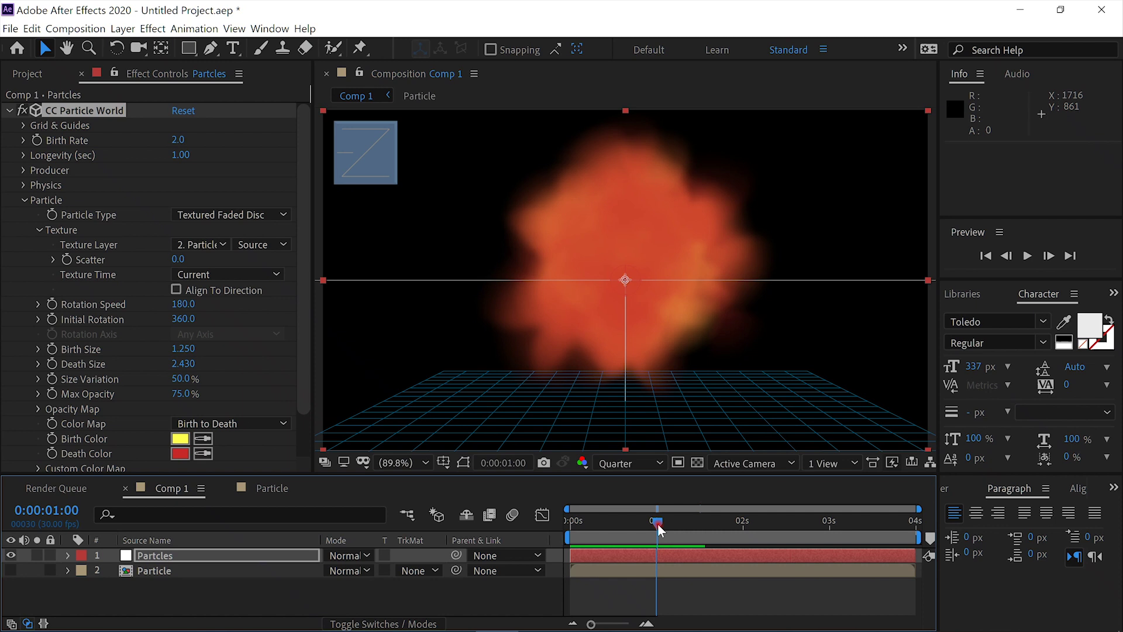
left_click_drag(657, 524, 658, 523)
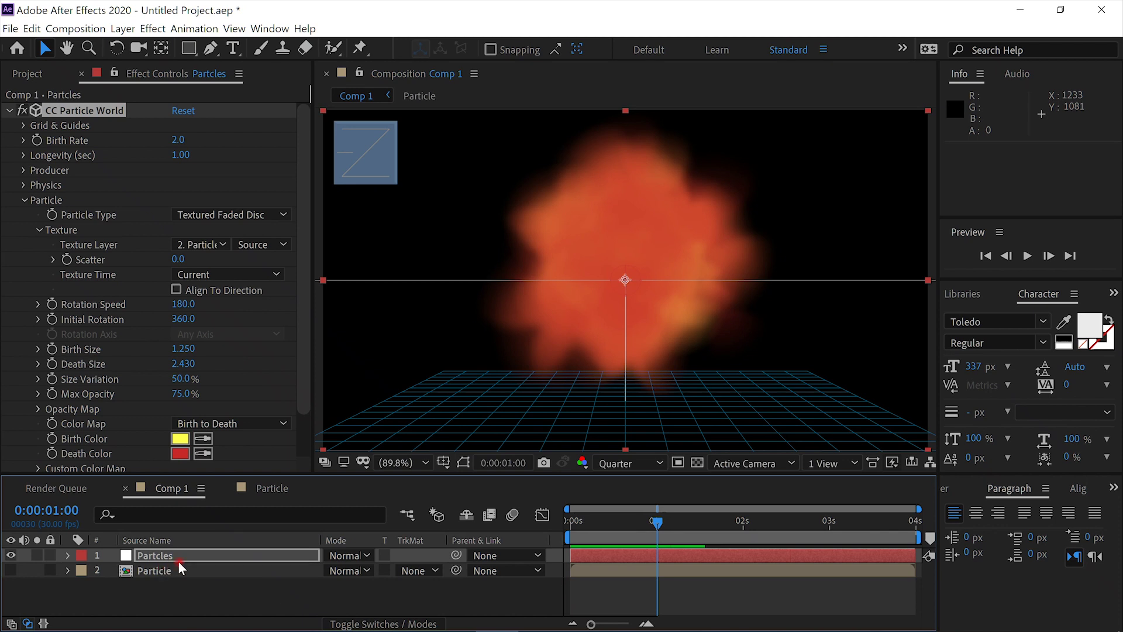
Create Adjustment Layer 1 with Timewarp at Speed 20 and slide its start to 1 s
key("ctrl+alt+y")
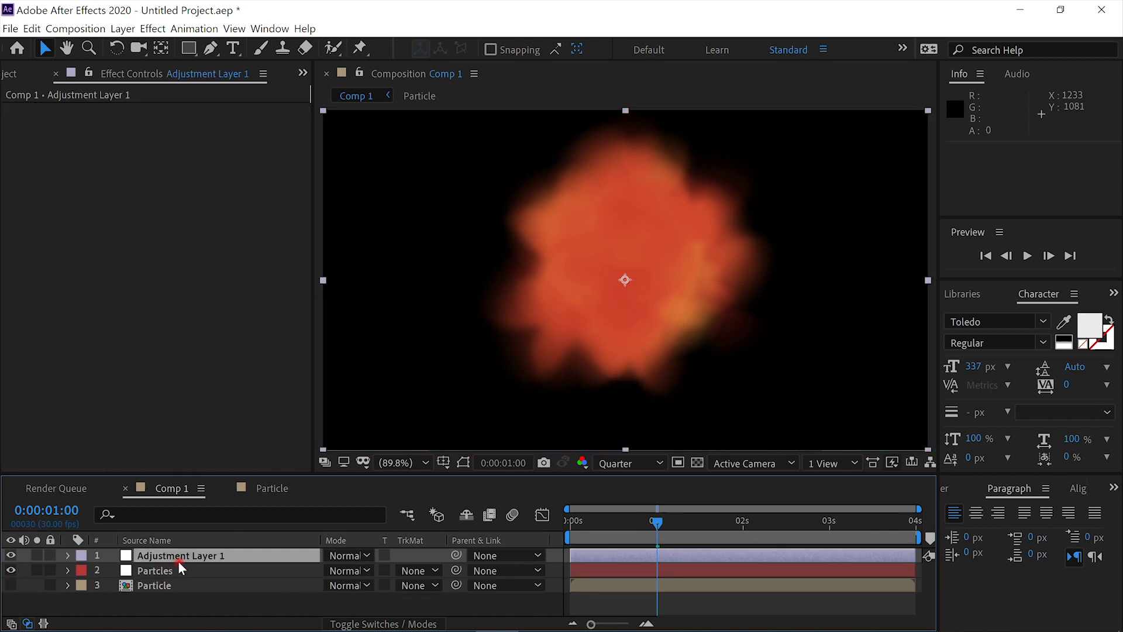
key("ctrl+space")
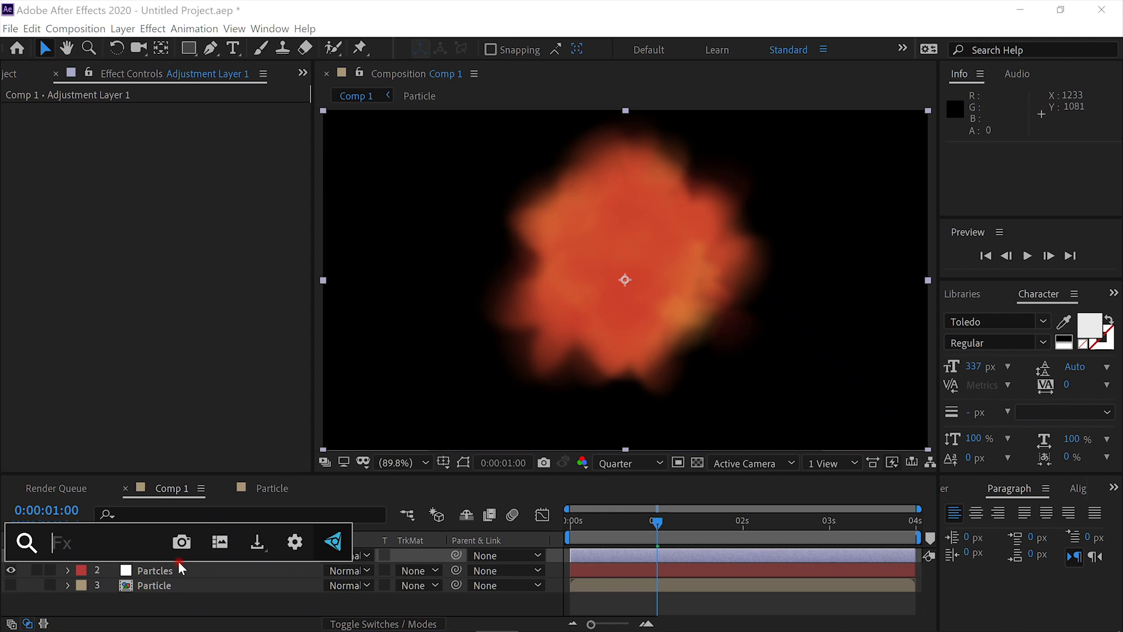
type("time")
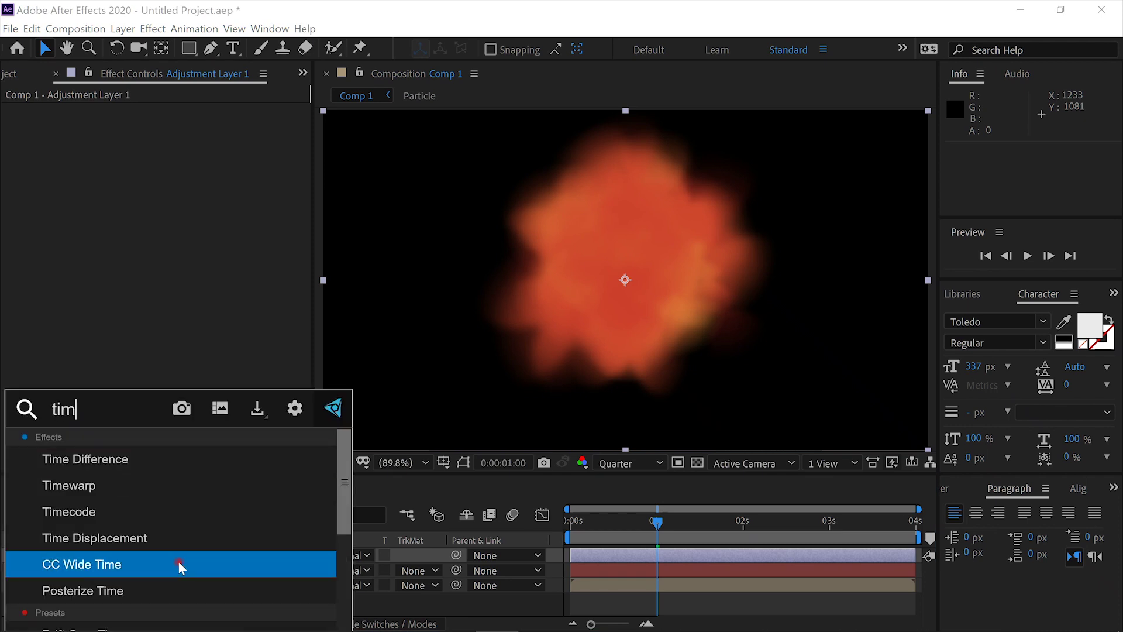
left_click(177, 493)
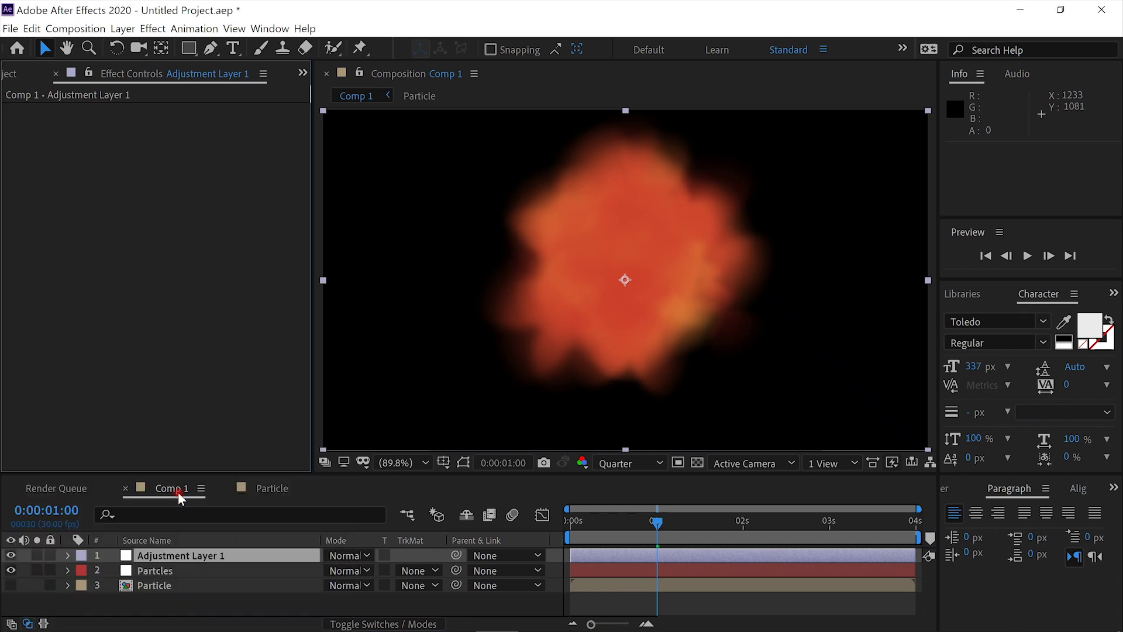
left_click(184, 154)
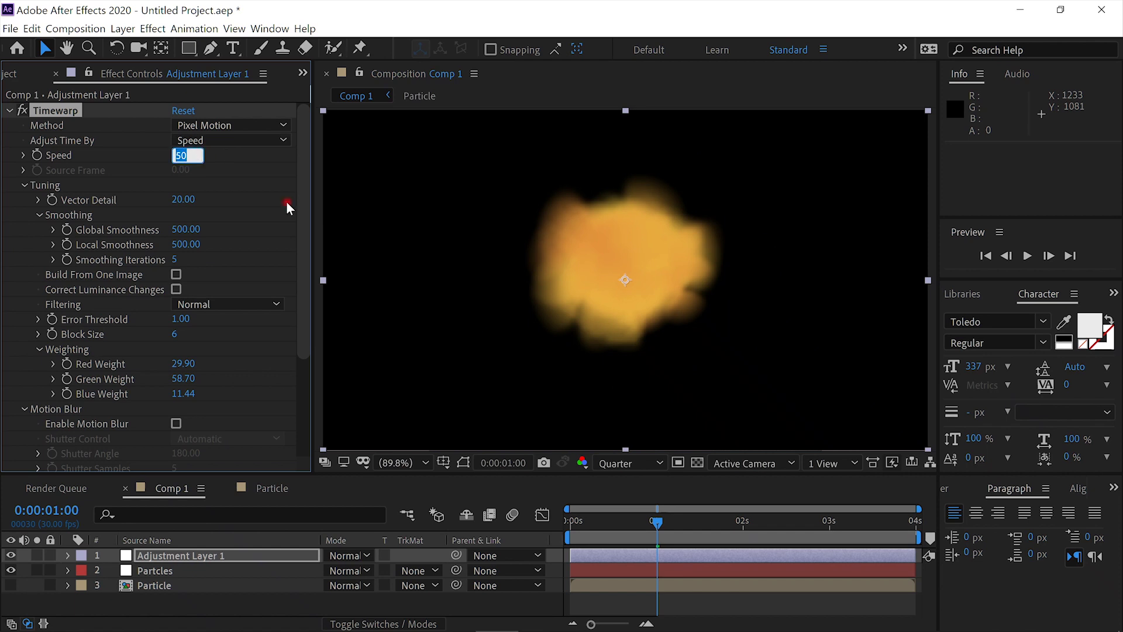
type("20")
key("Return")
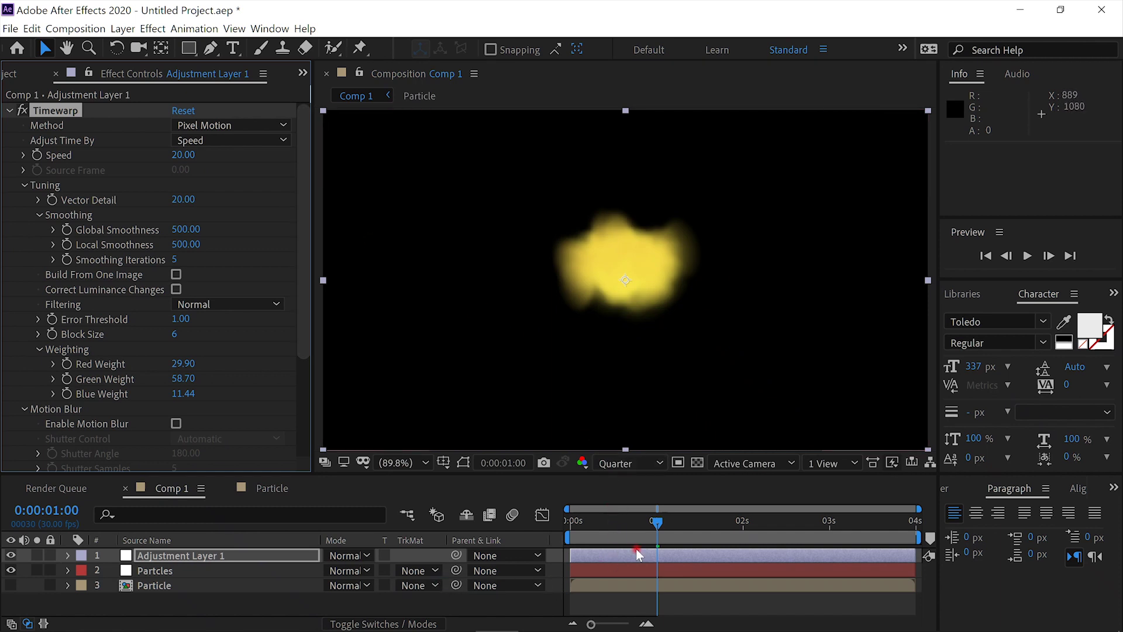
left_click_drag(633, 553, 721, 552)
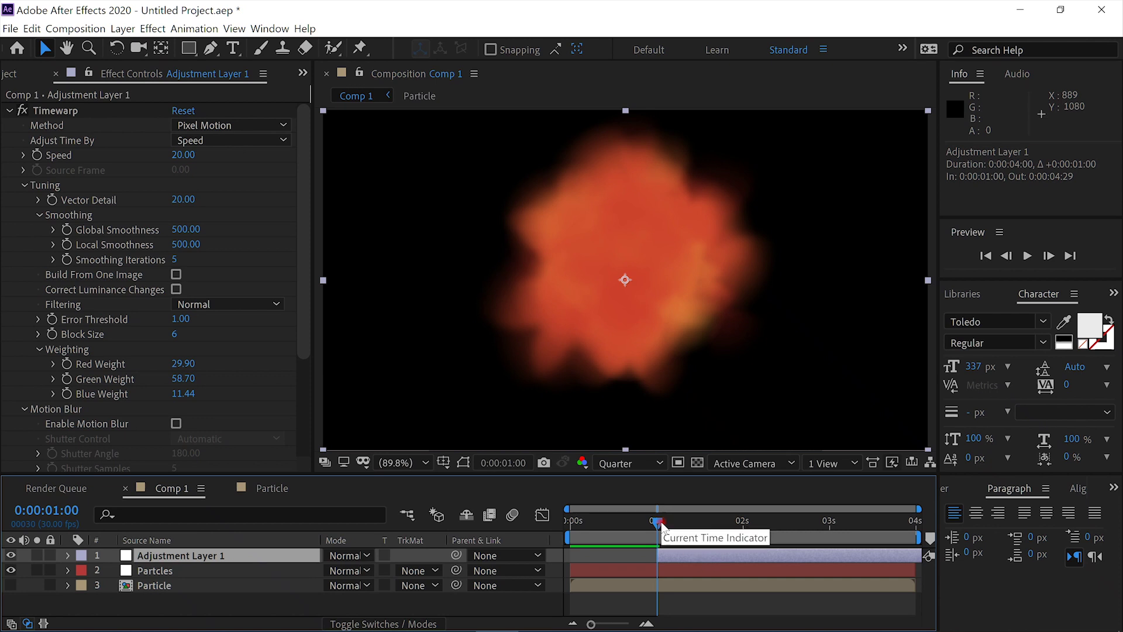
left_click_drag(658, 521, 503, 523)
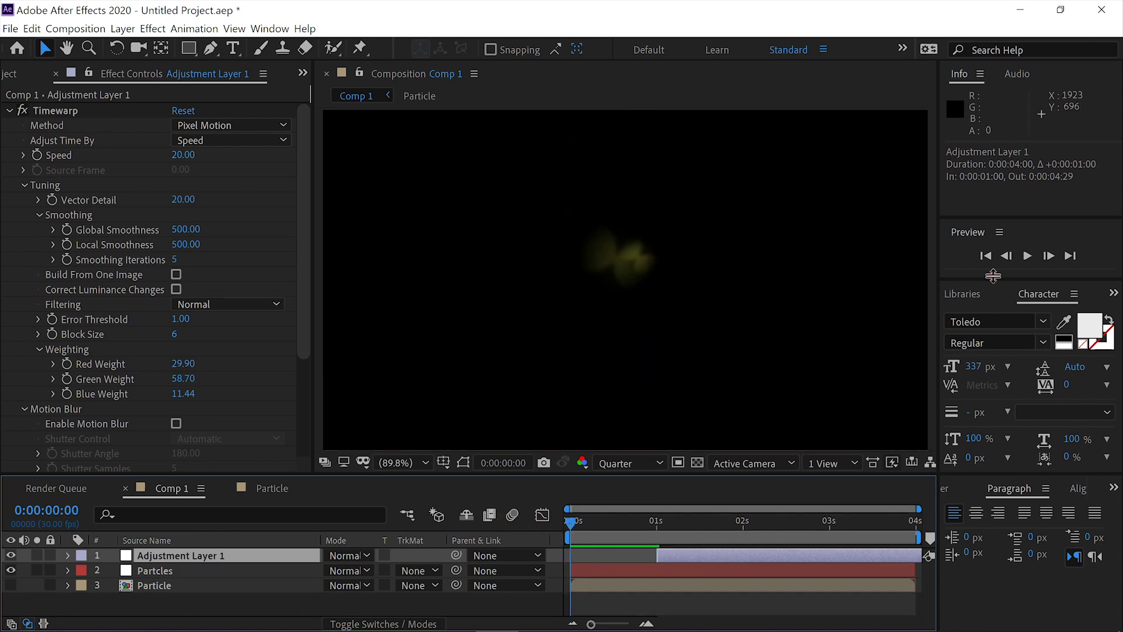
Preview the slowed burst, check frames near one second, and stop at 0:00:02:08
left_click(1027, 256)
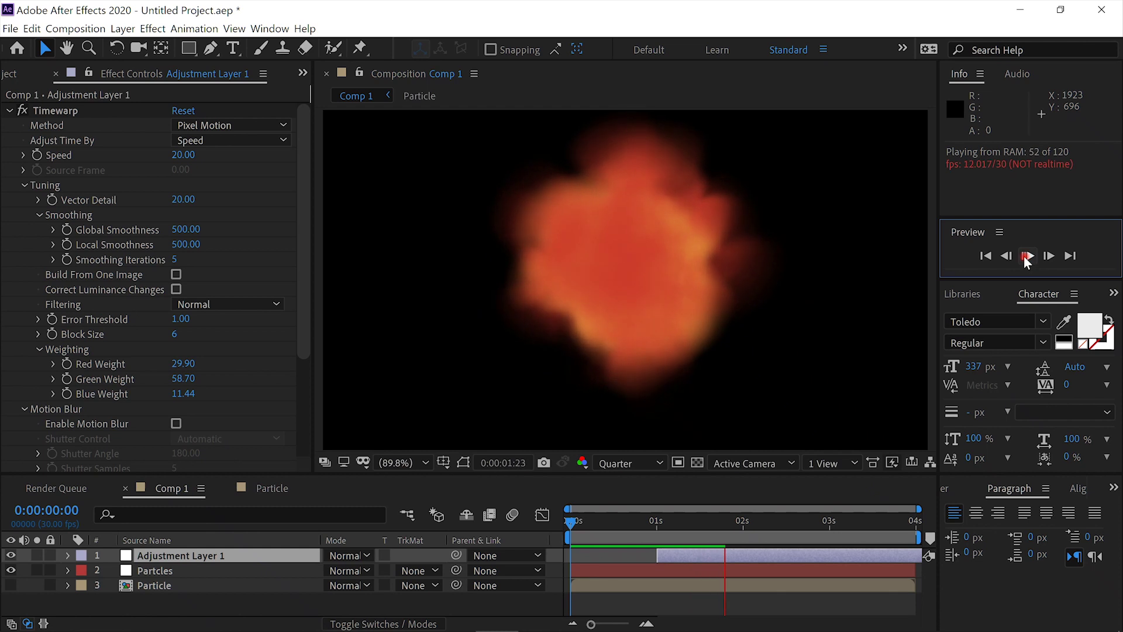
left_click(1025, 256)
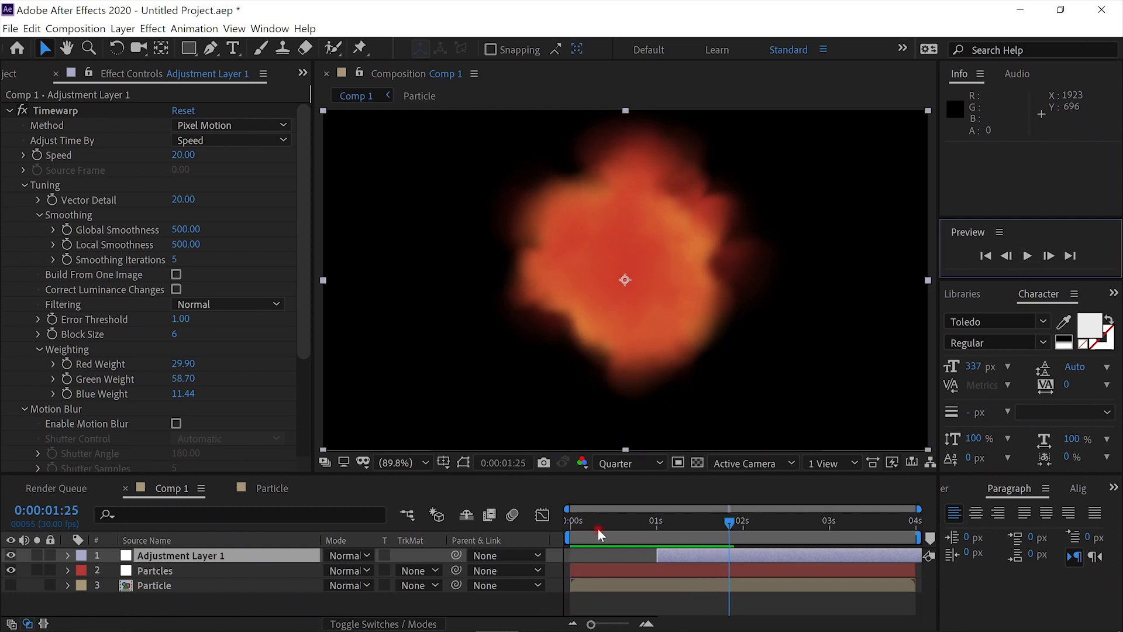
left_click(567, 520)
left_click(642, 520)
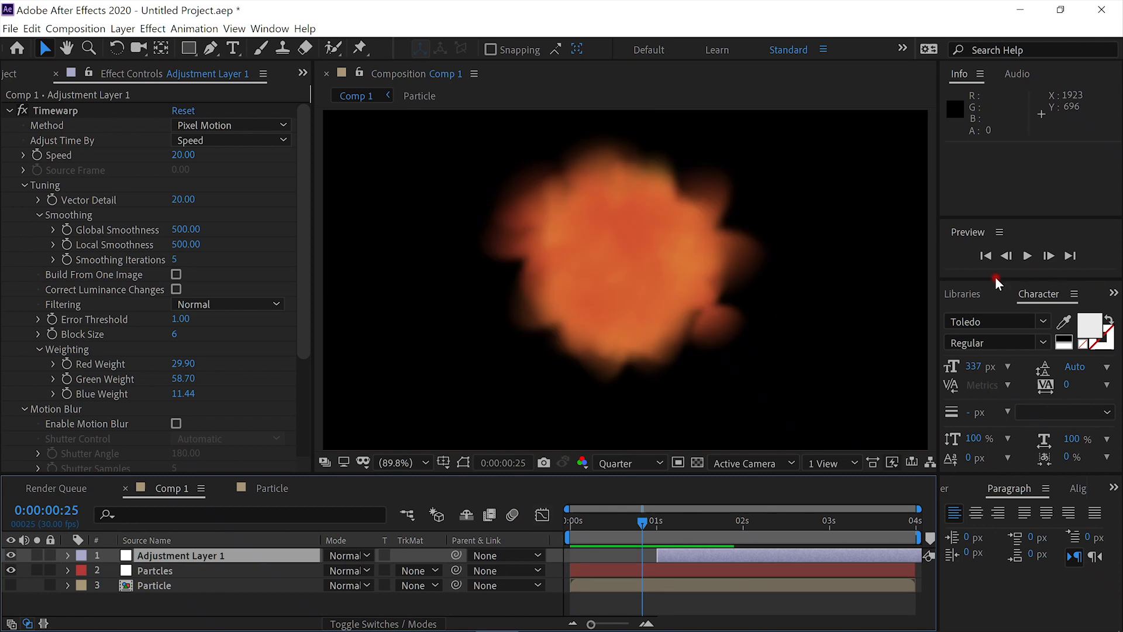
left_click(576, 520)
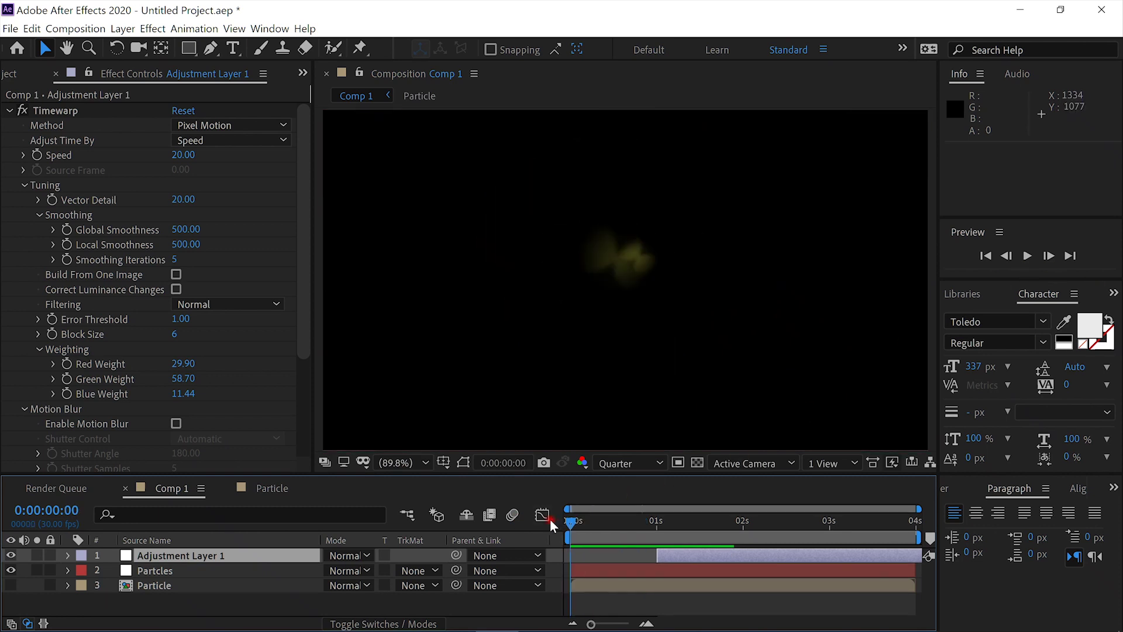
left_click(1027, 255)
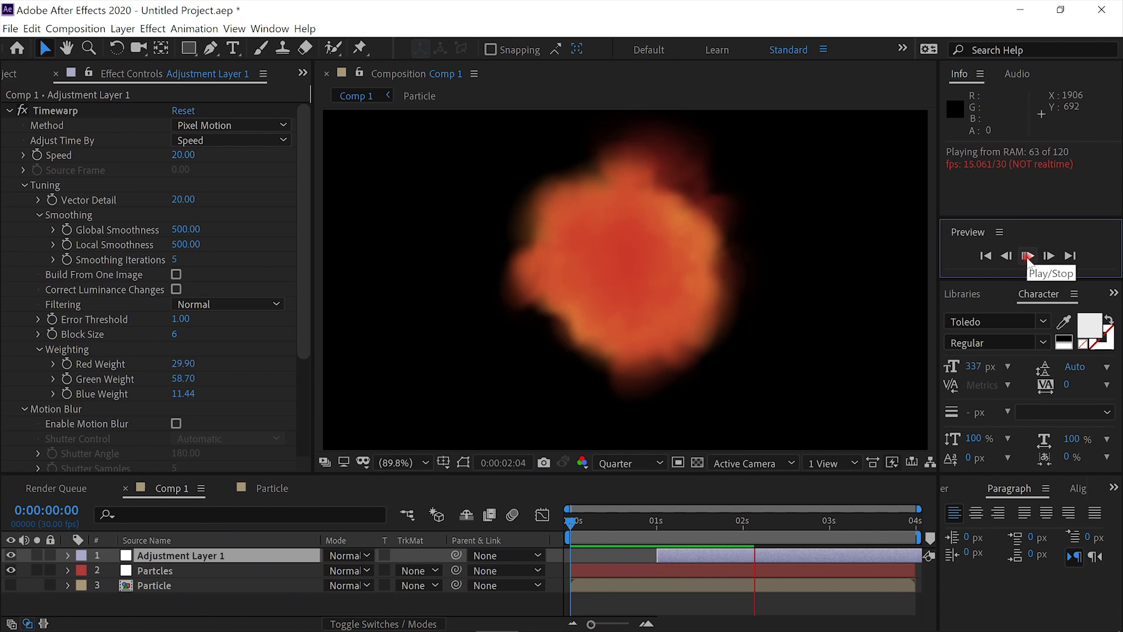
left_click(1027, 257)
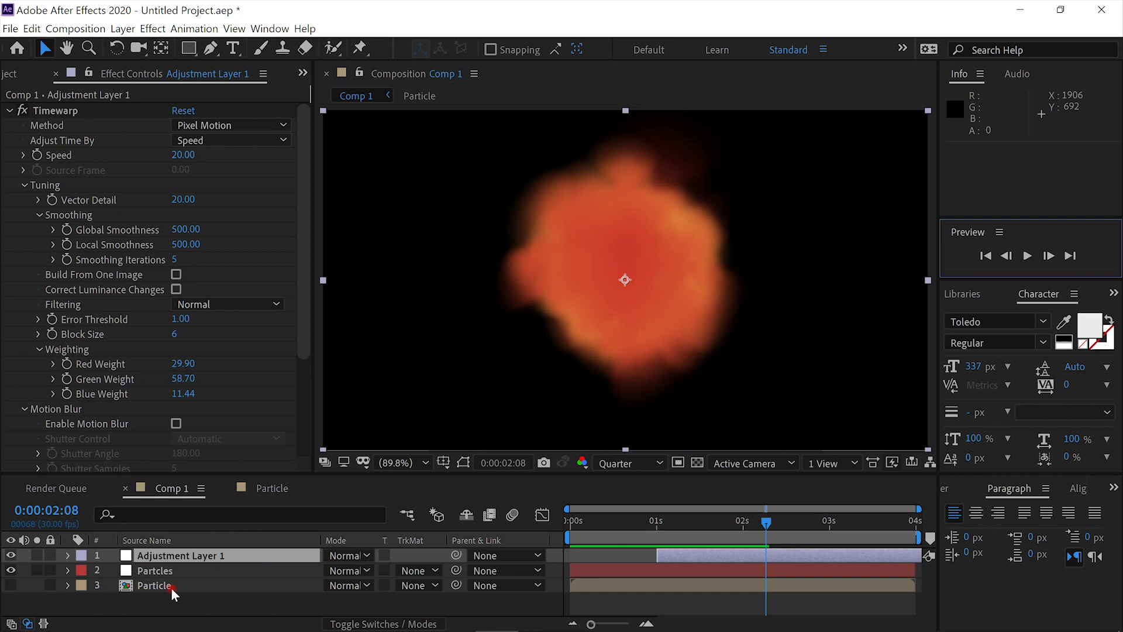
Precompose the adjustment, Partcles and Particle layers into 'shape' and return to Comp 1
left_click(171, 586, "shift")
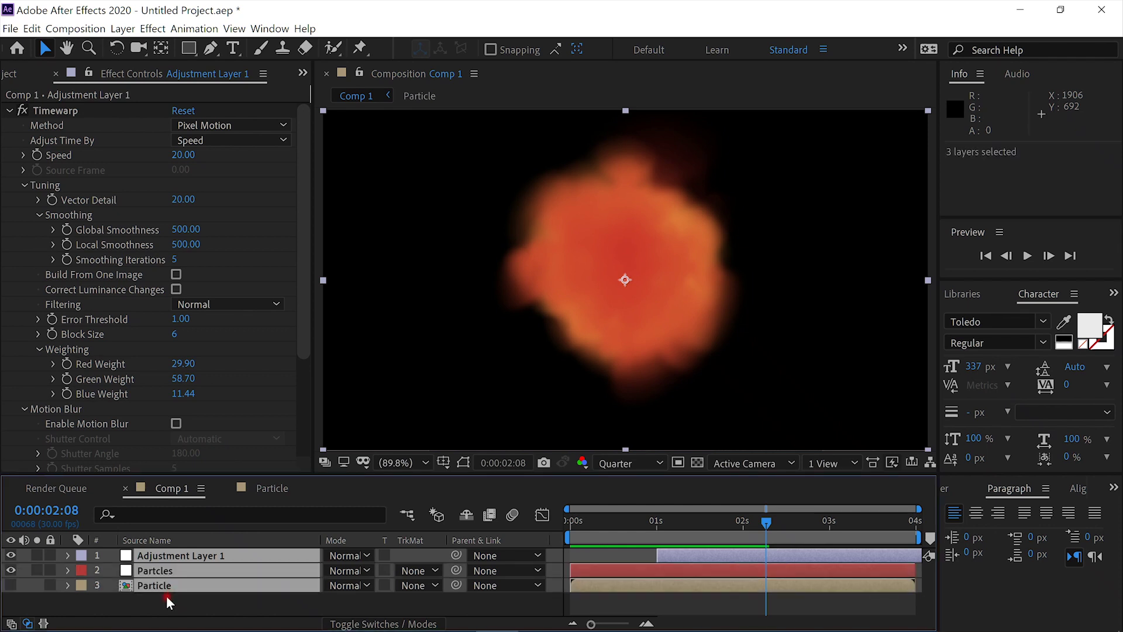
key("ctrl+shift+c")
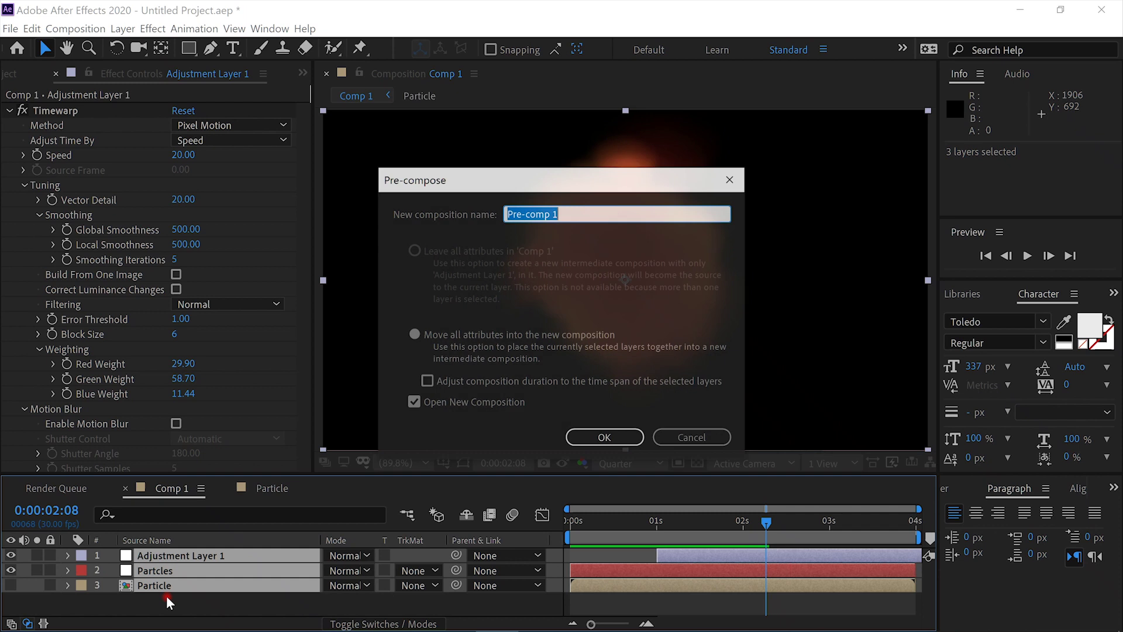
type("shape")
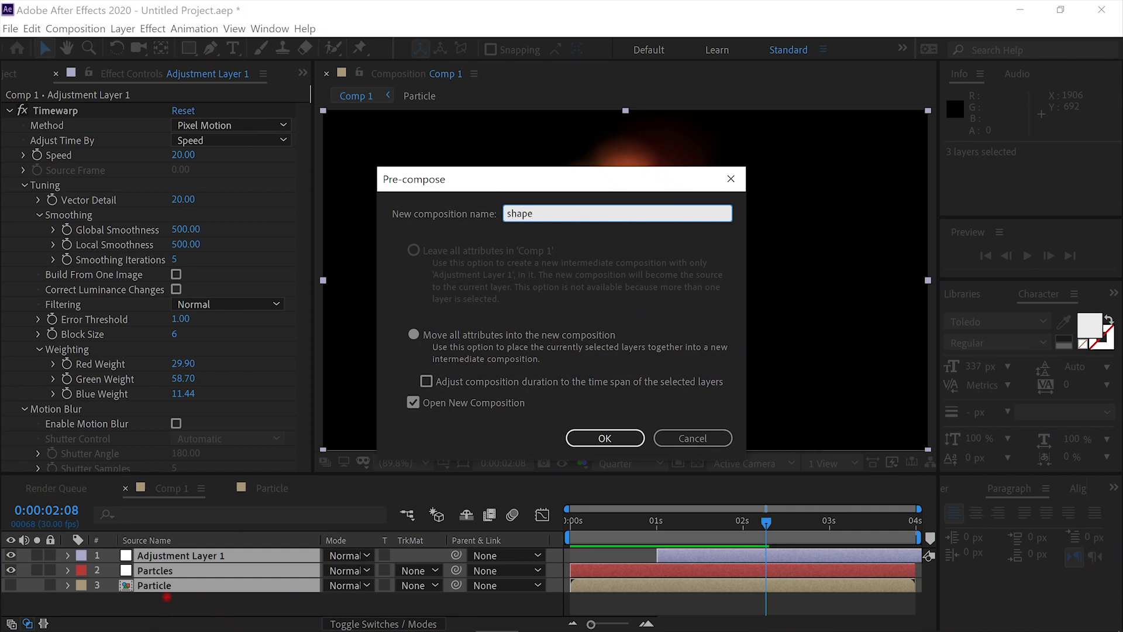
left_click(599, 438)
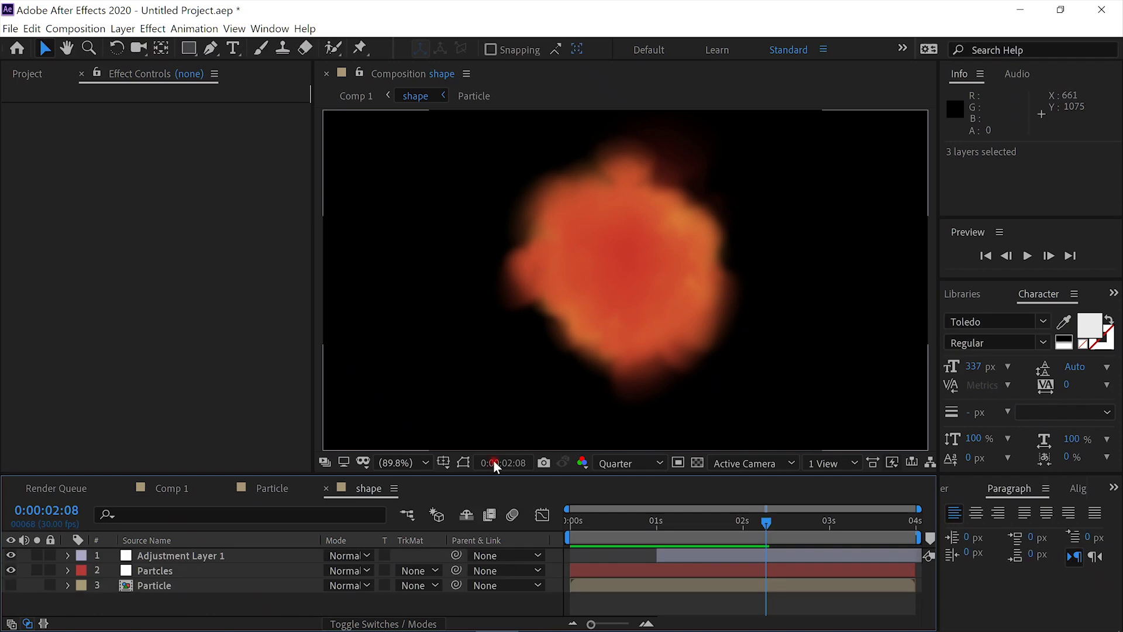
left_click(160, 492)
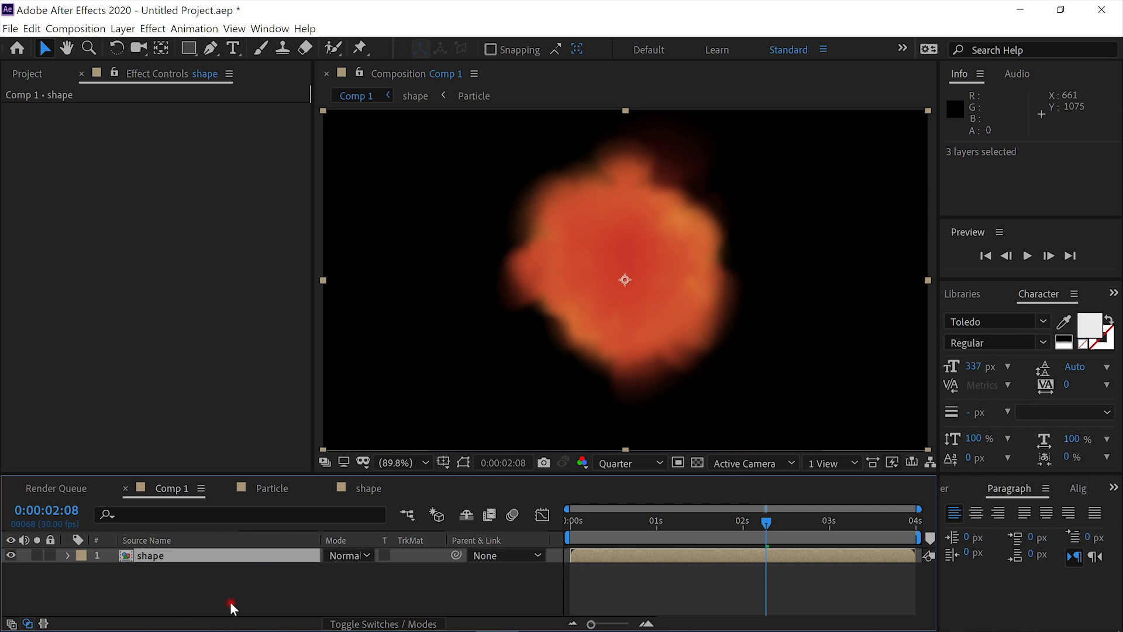
Create a white full-frame solid named 'Noise' in Comp 1
key("ctrl+y")
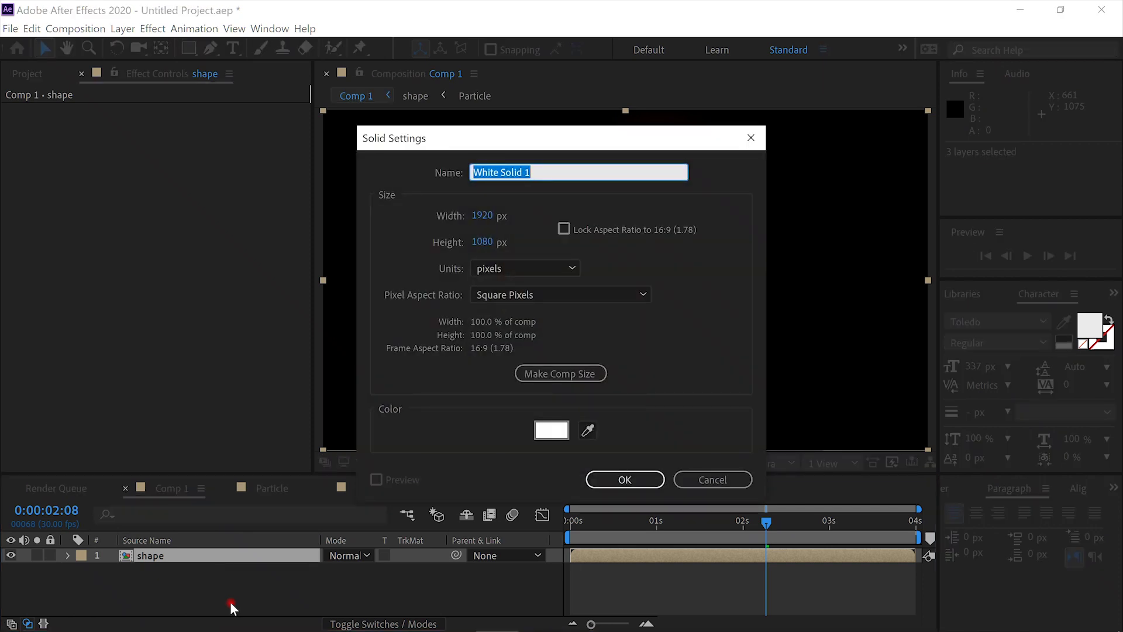
type("Noise")
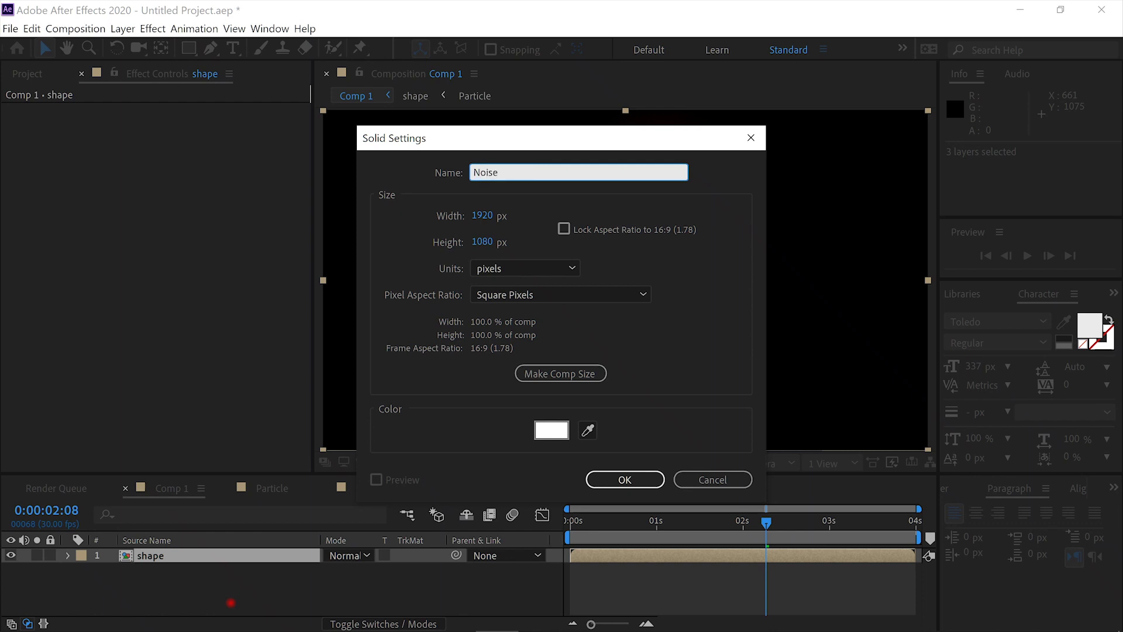
key("Return")
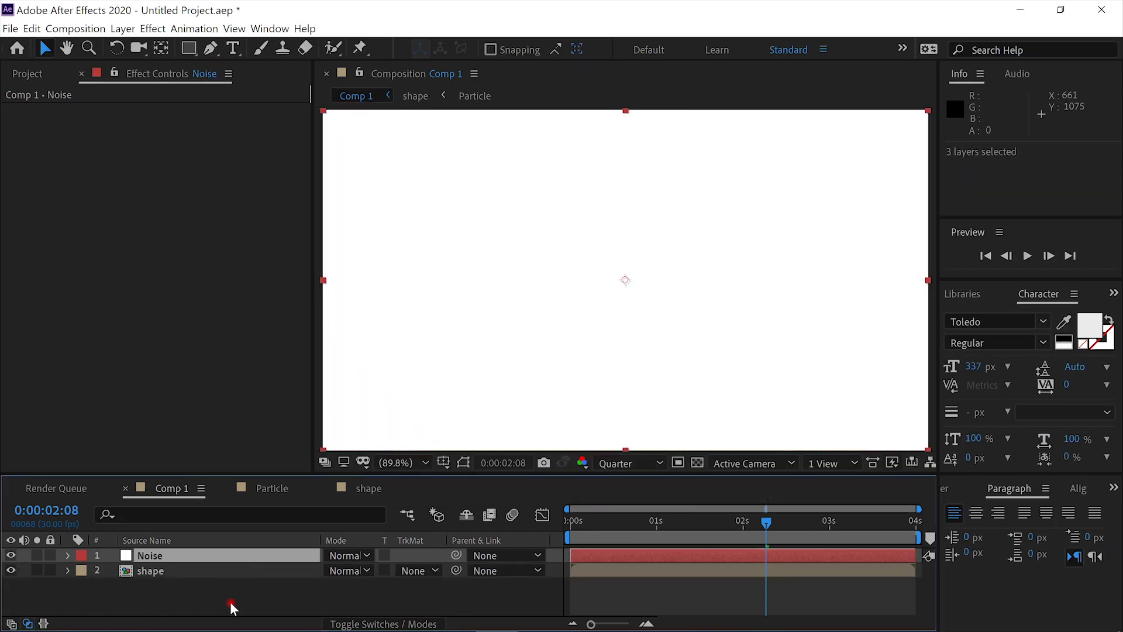
key("ctrl+space")
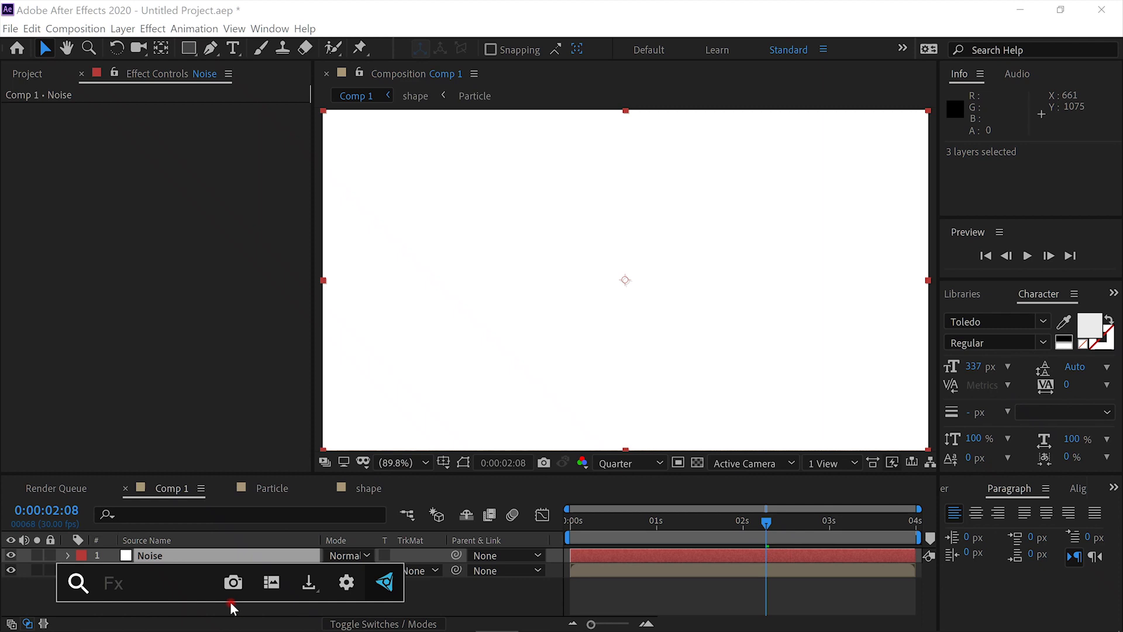
Apply Fractal Noise with Dynamic Progressive type, Contrast 233 and Brightness -6
type("frac")
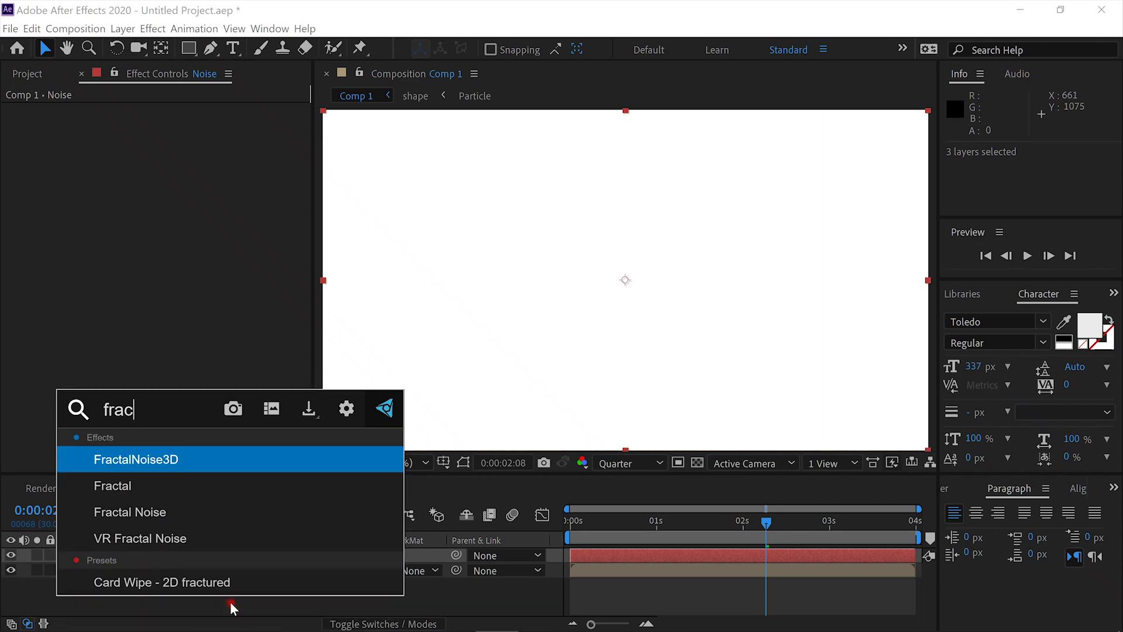
left_click(227, 514)
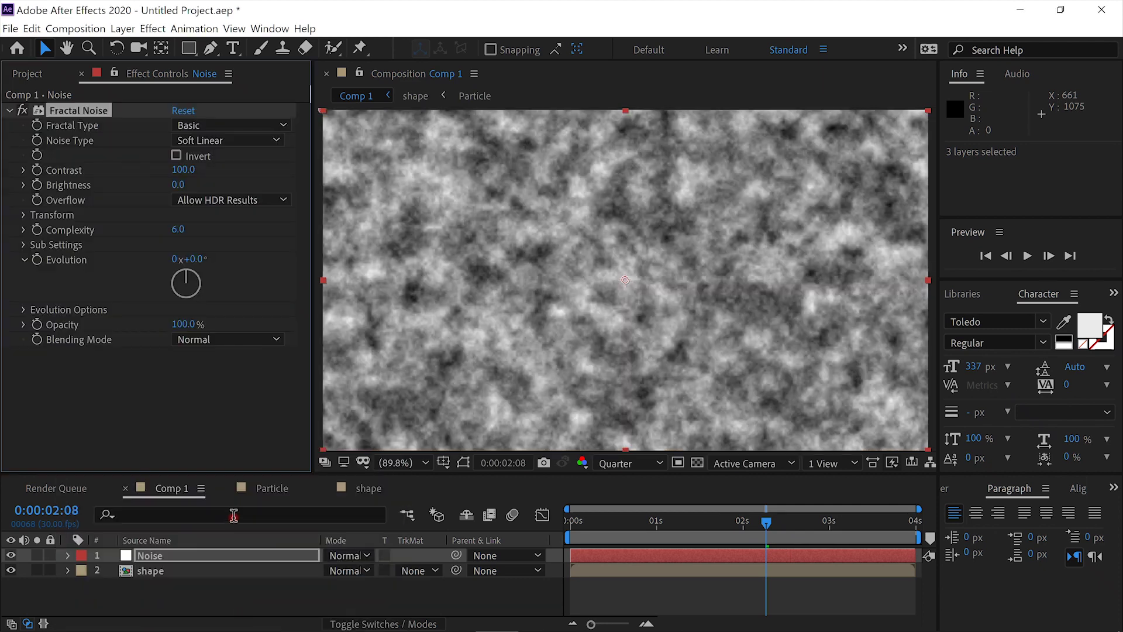
left_click(268, 127)
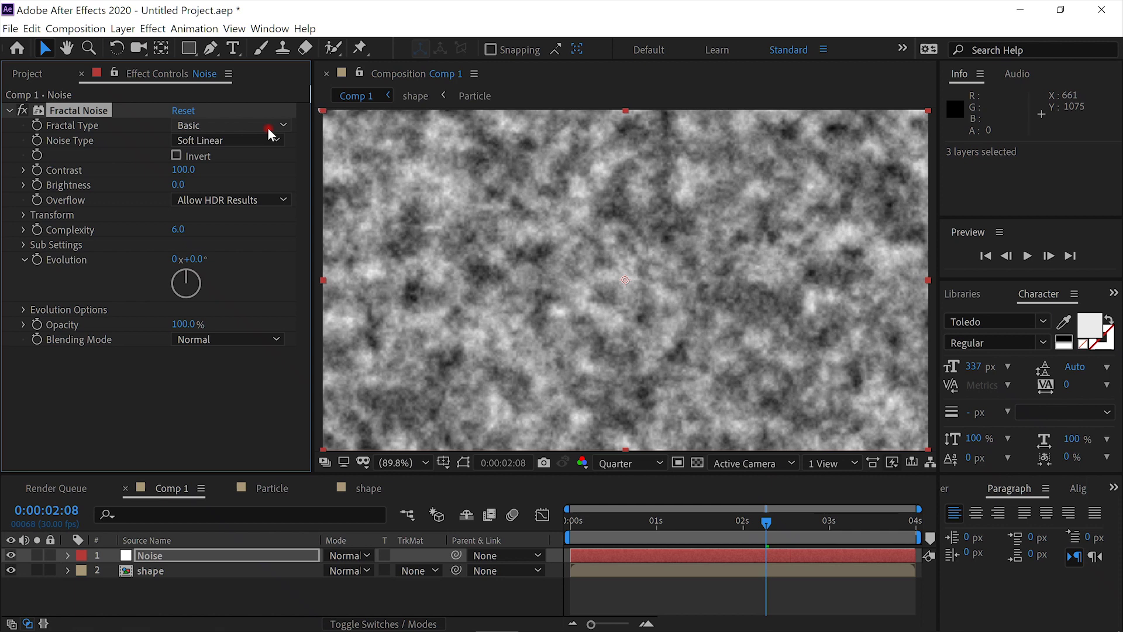
left_click(285, 124)
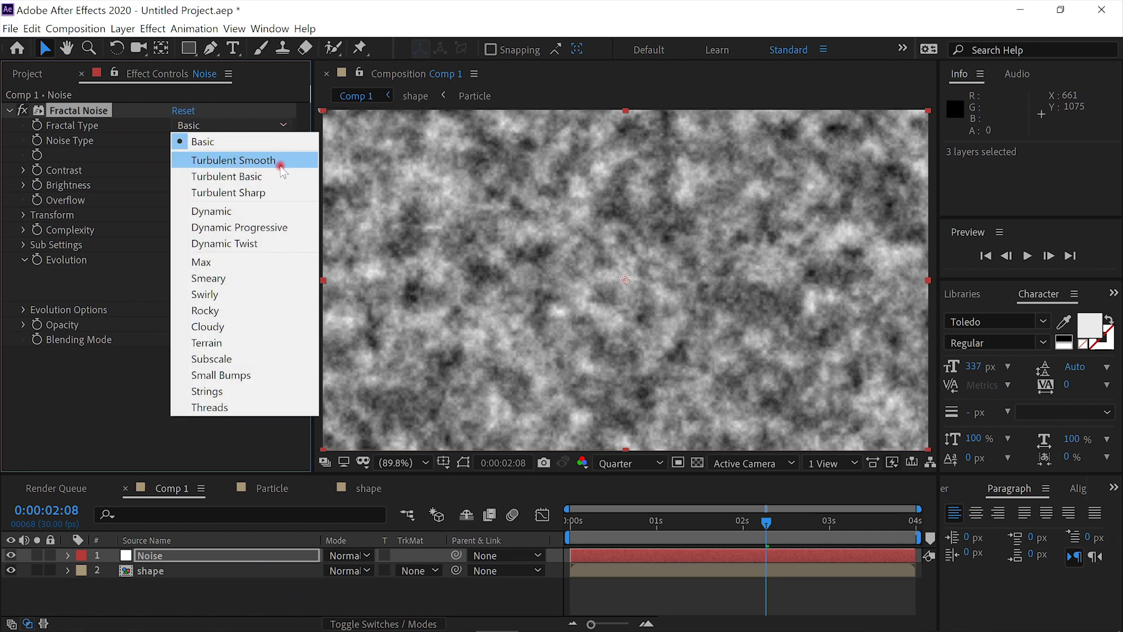
left_click(275, 228)
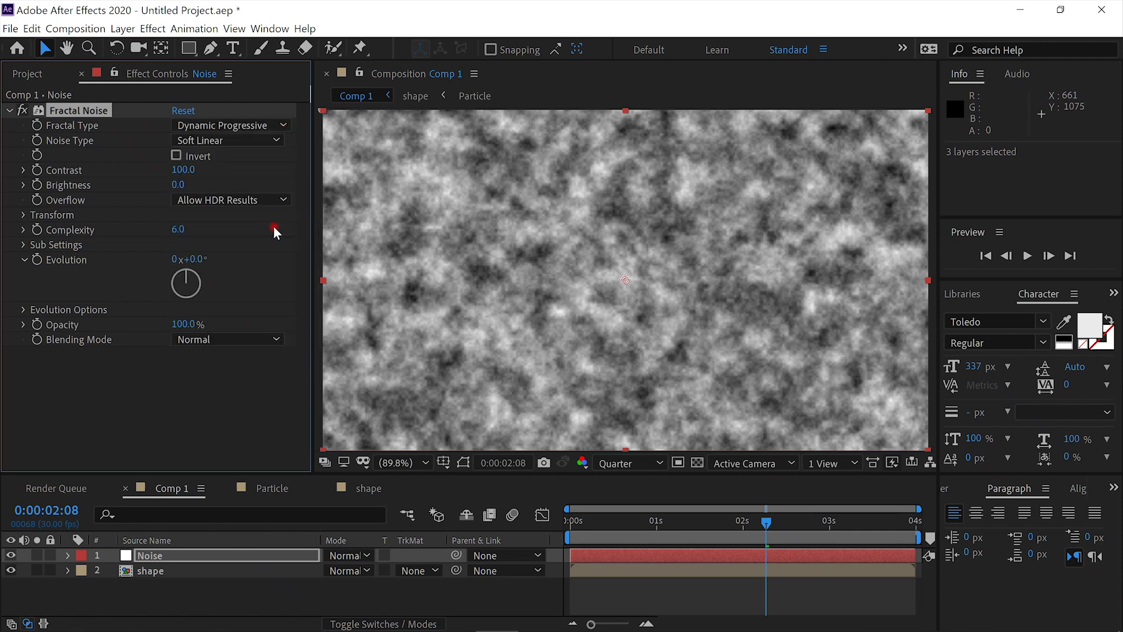
left_click_drag(192, 175, 288, 179)
left_click_drag(298, 182, 325, 189)
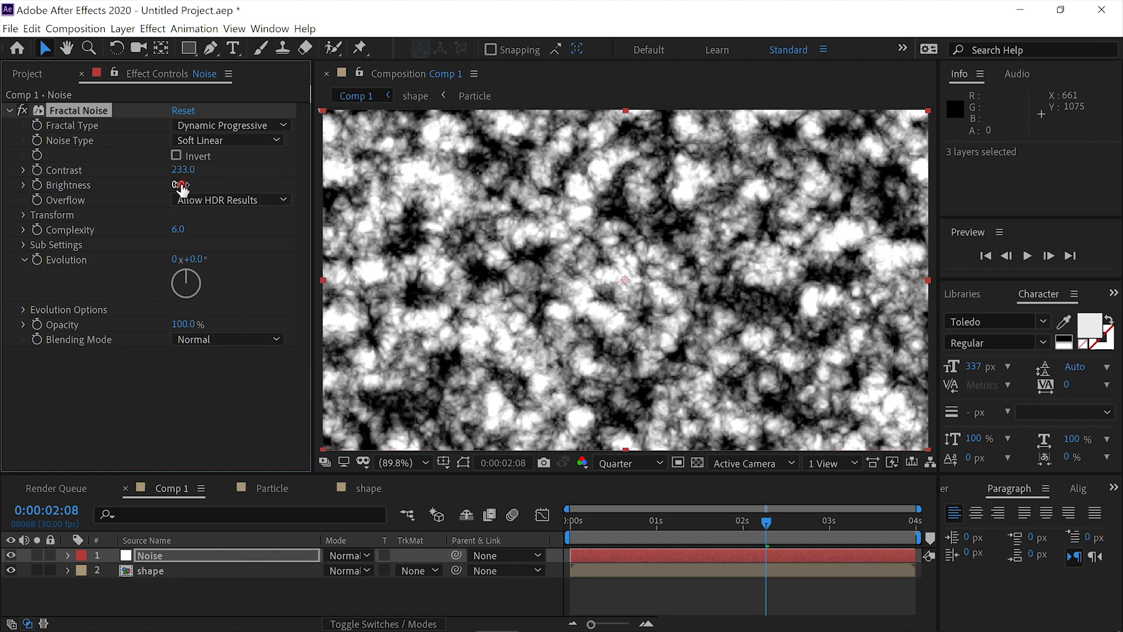
mouse_move(178, 185)
left_mouse_down()
mouse_move(155, 184)
mouse_move(176, 185)
left_mouse_up()
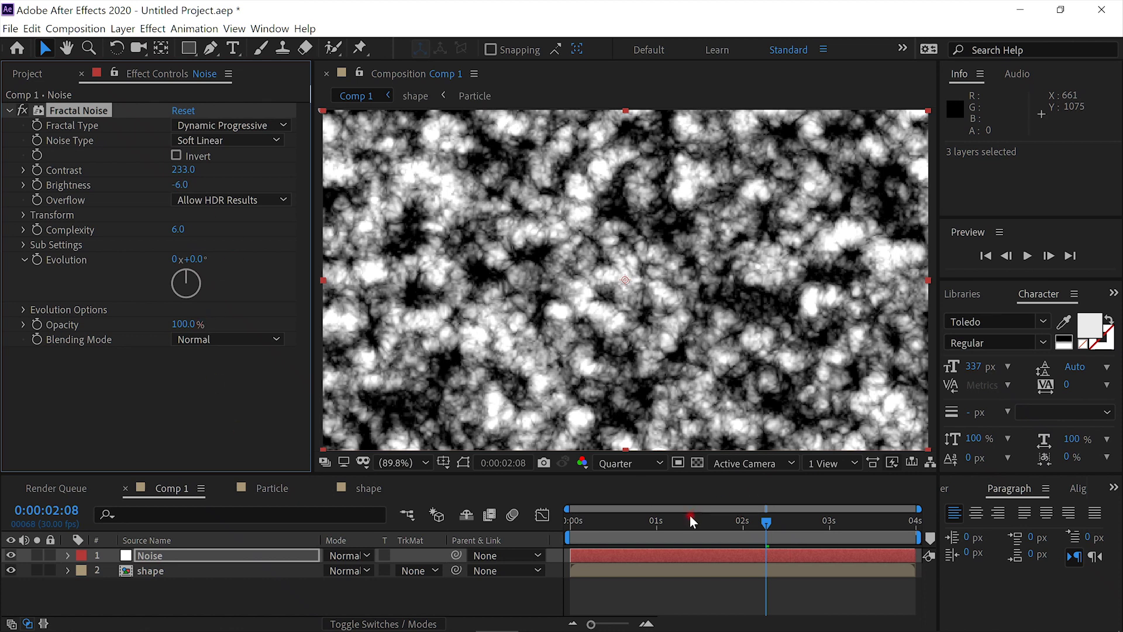
left_click_drag(689, 518, 538, 529)
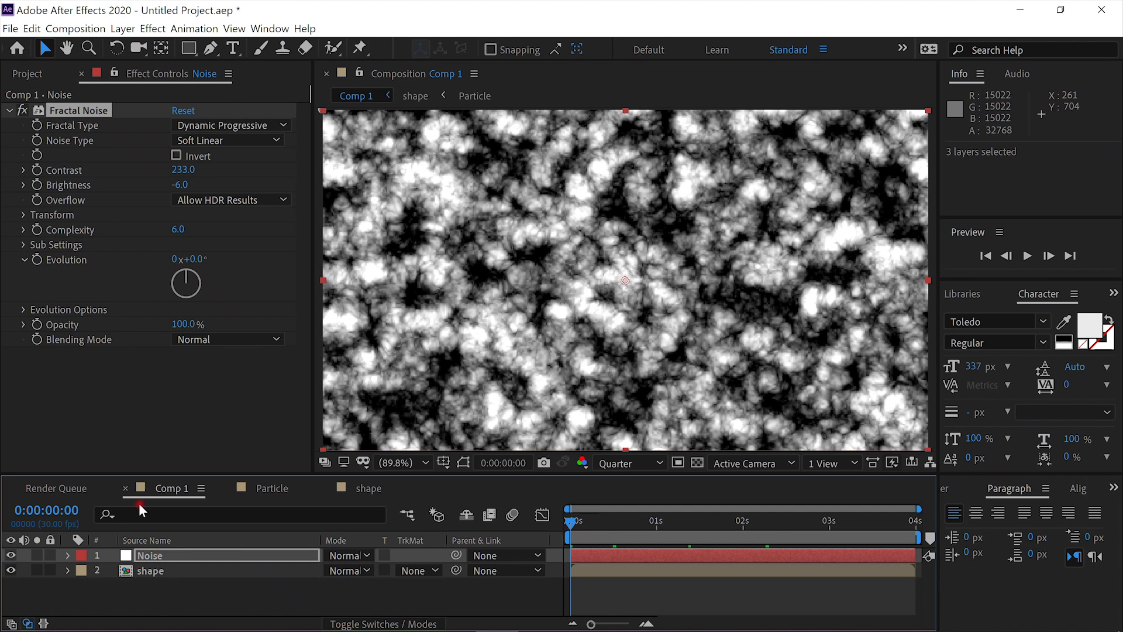
Drive the Fractal Noise Evolution with the expression time*350 and collapse the Noise layer
left_click(37, 259, "alt")
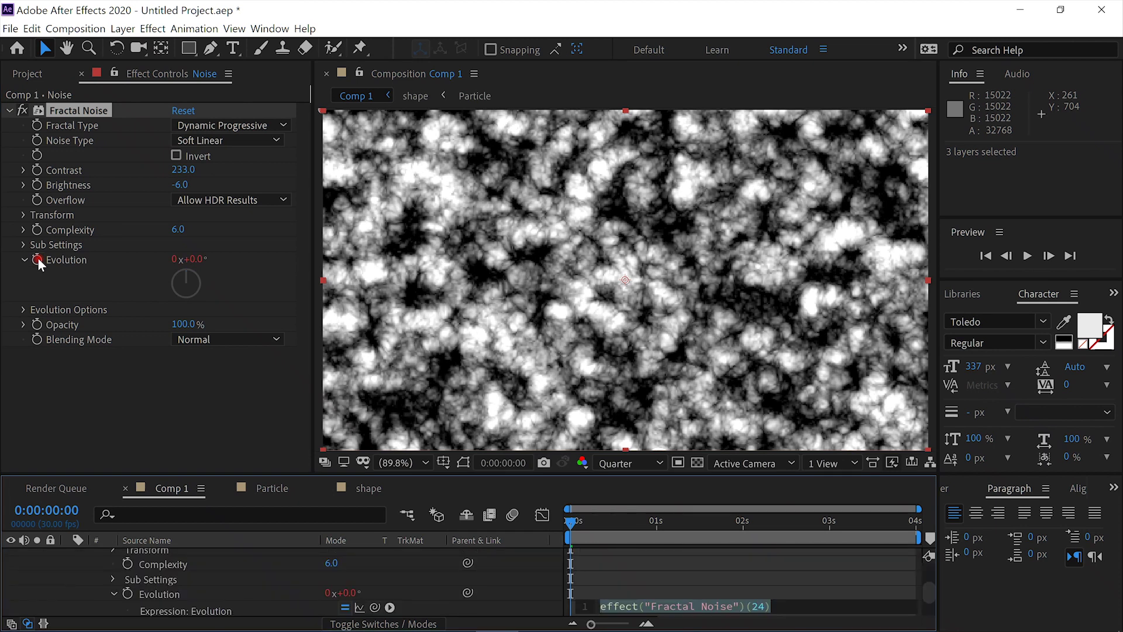
type("time*350")
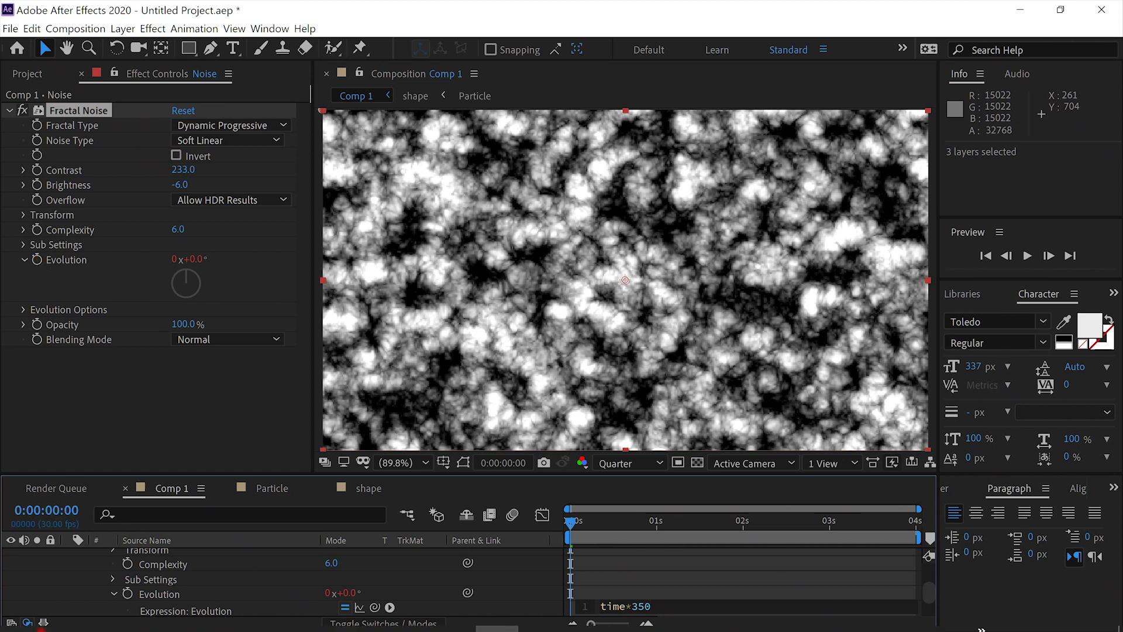
left_click(63, 580)
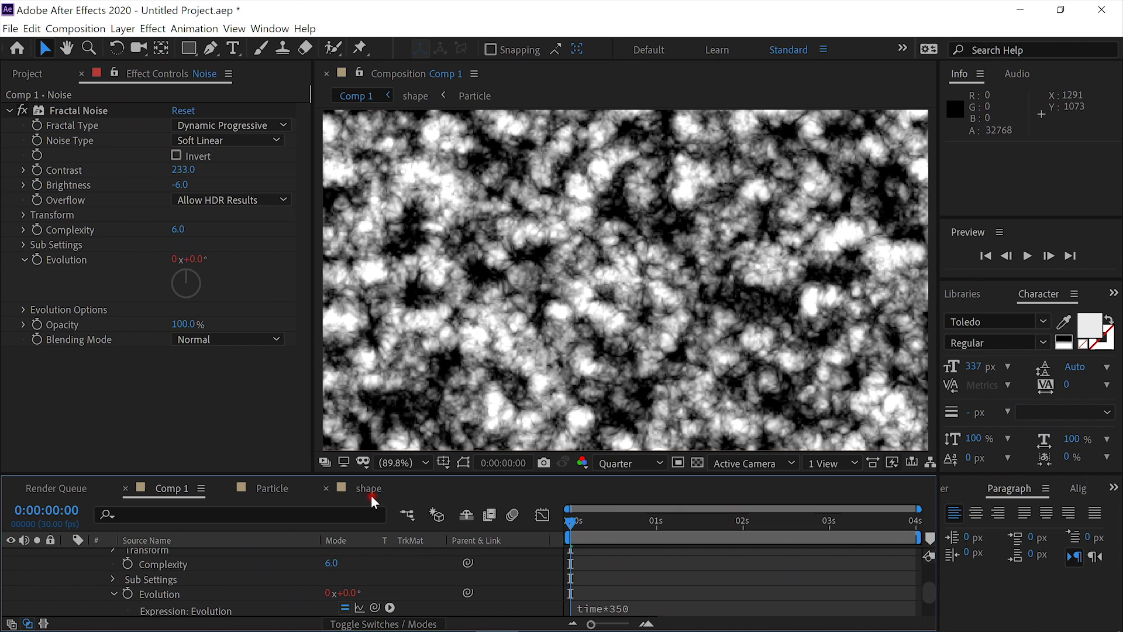
scroll(156, 564, "up", 5)
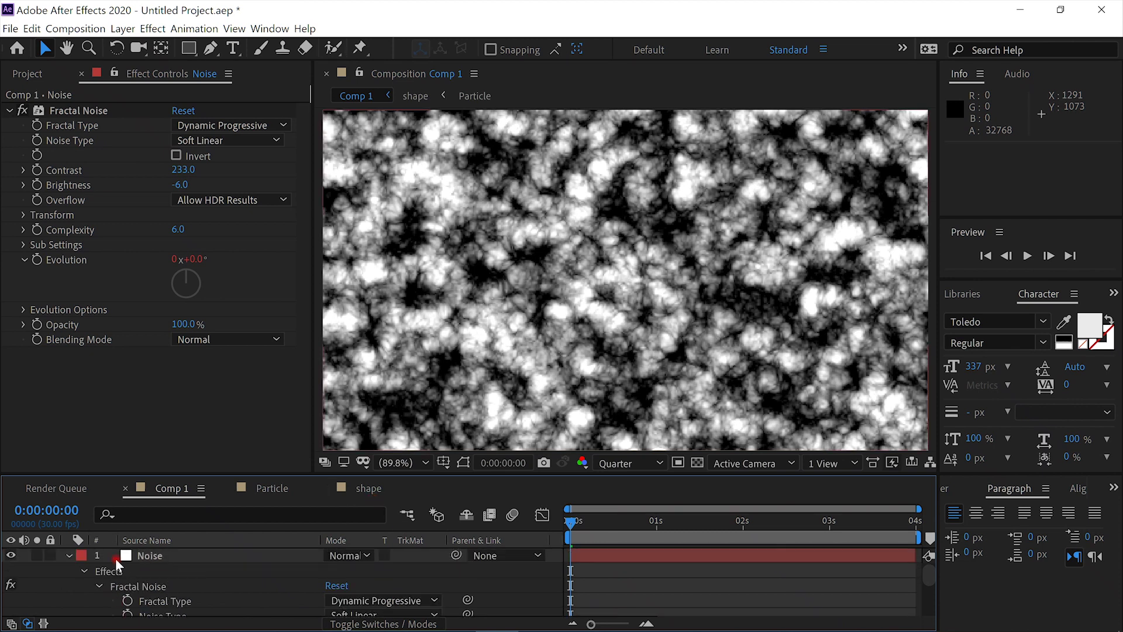
left_click(70, 553)
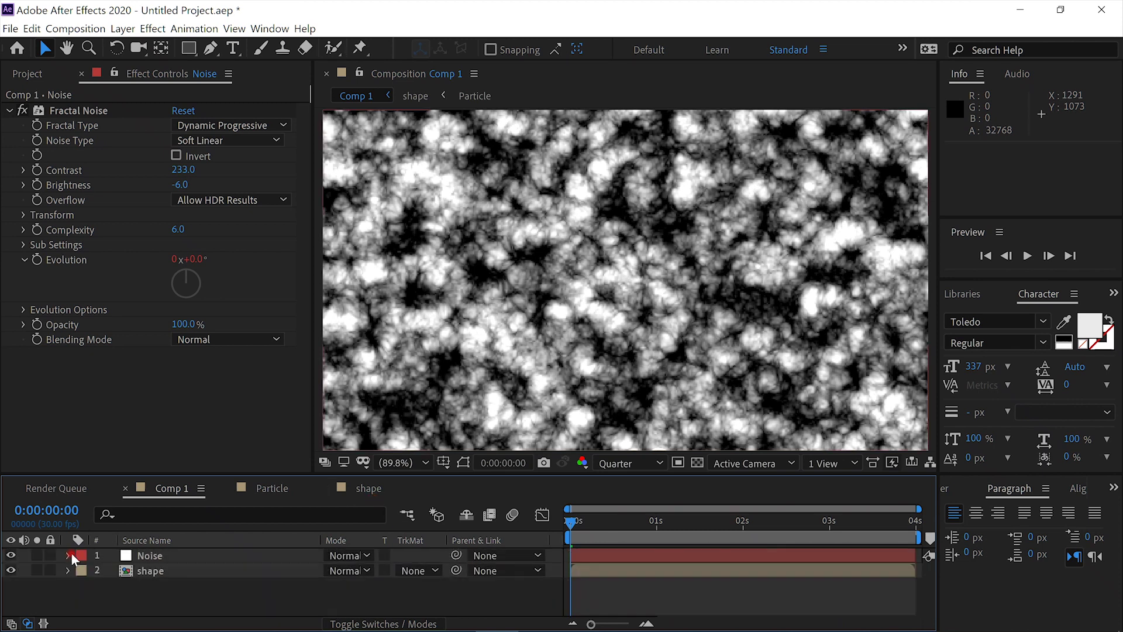
Move the Noise layer beneath the shape layer and scrub ahead to check the burst
left_click(180, 555)
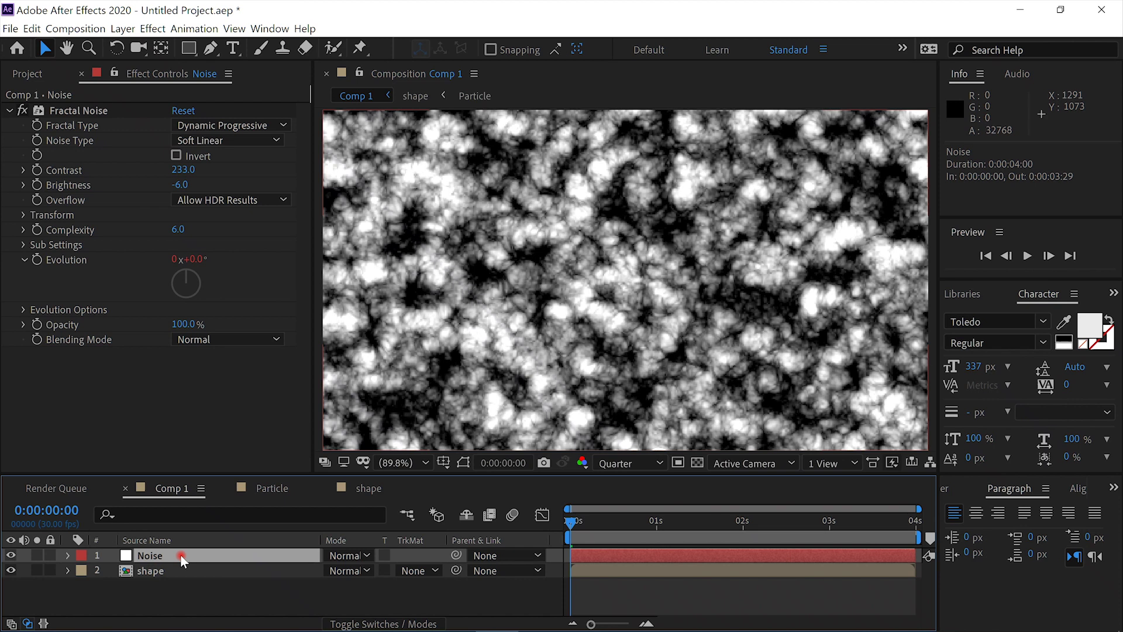
left_click_drag(180, 553, 181, 576)
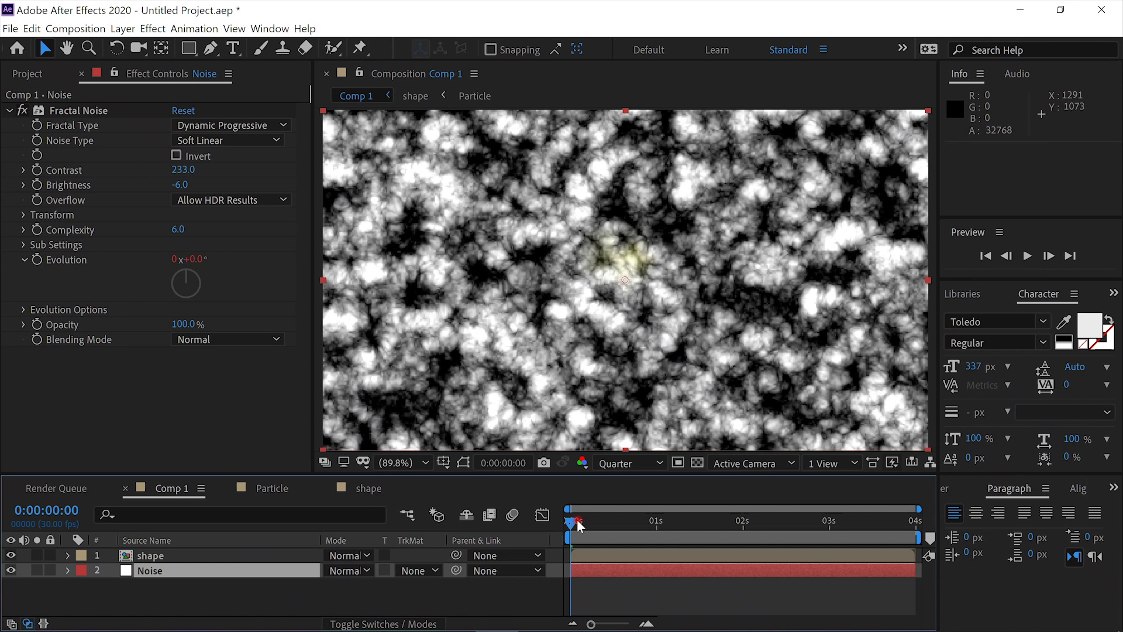
left_click_drag(573, 525, 664, 520)
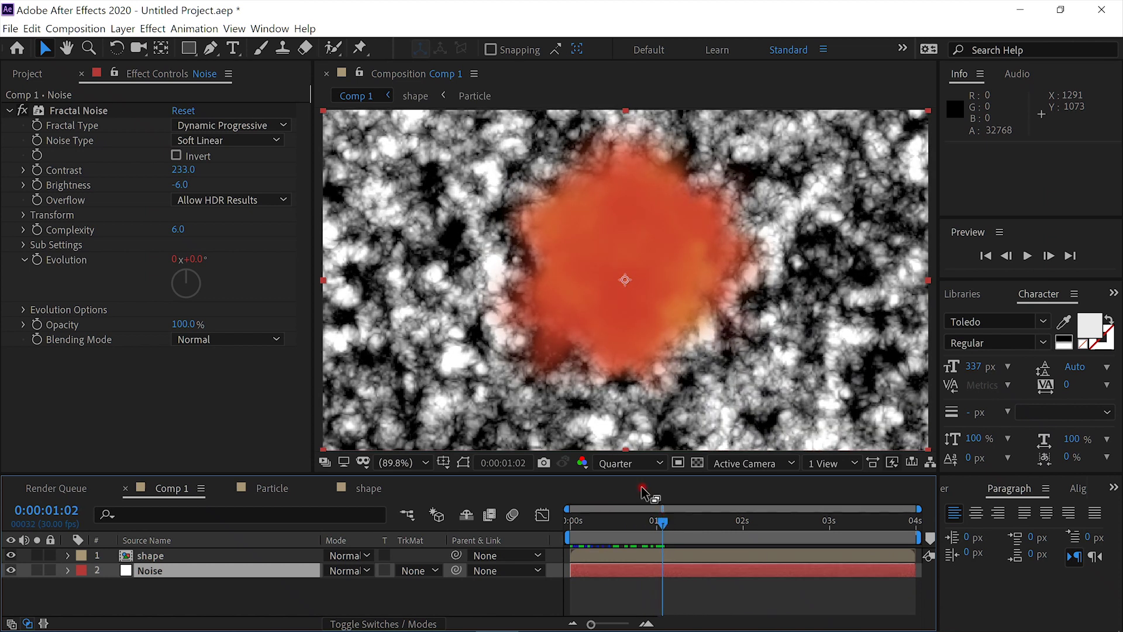
Keyframe the Fractal Noise Scale and reduce it from 123 to 64 at the start
left_click(23, 215)
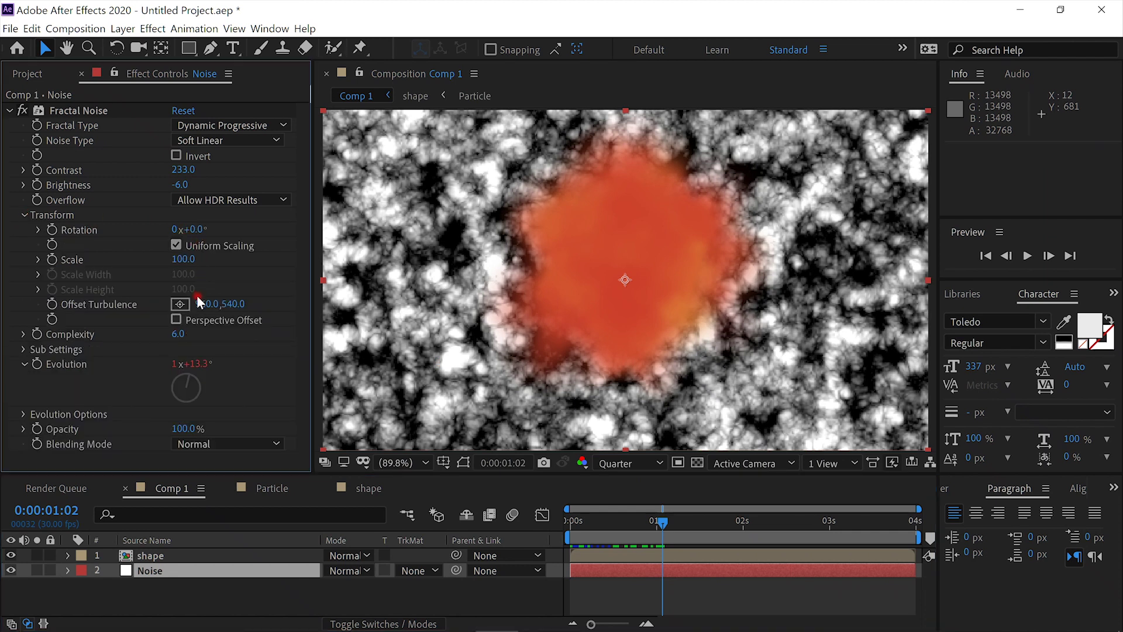
left_click(190, 259)
left_click_drag(191, 259, 204, 262)
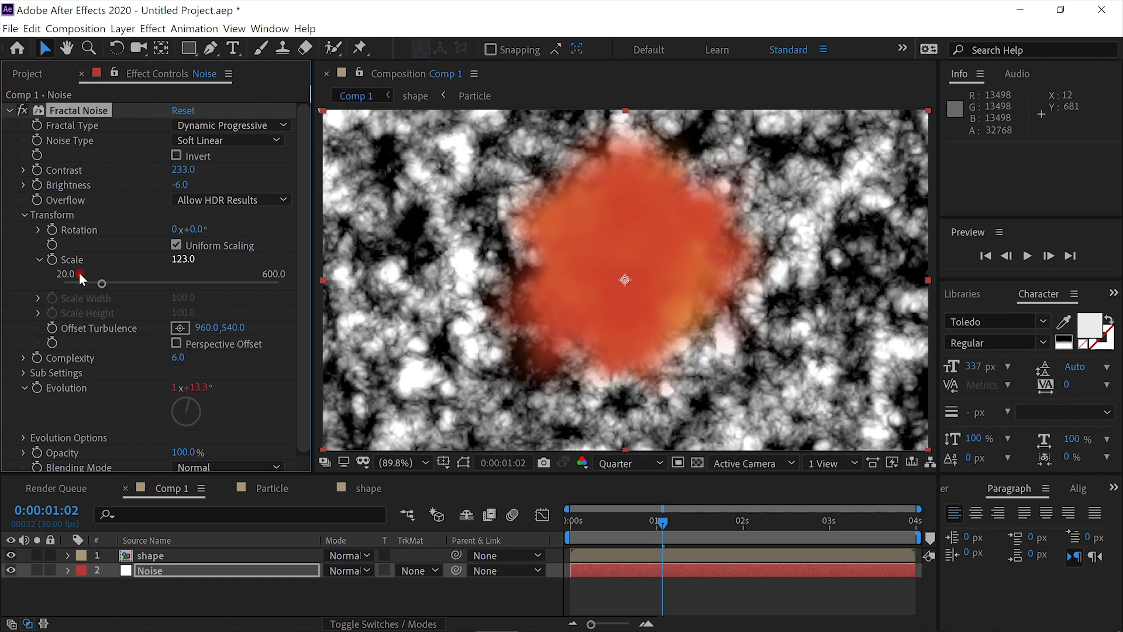
left_click(51, 259)
left_click_drag(658, 521, 510, 523)
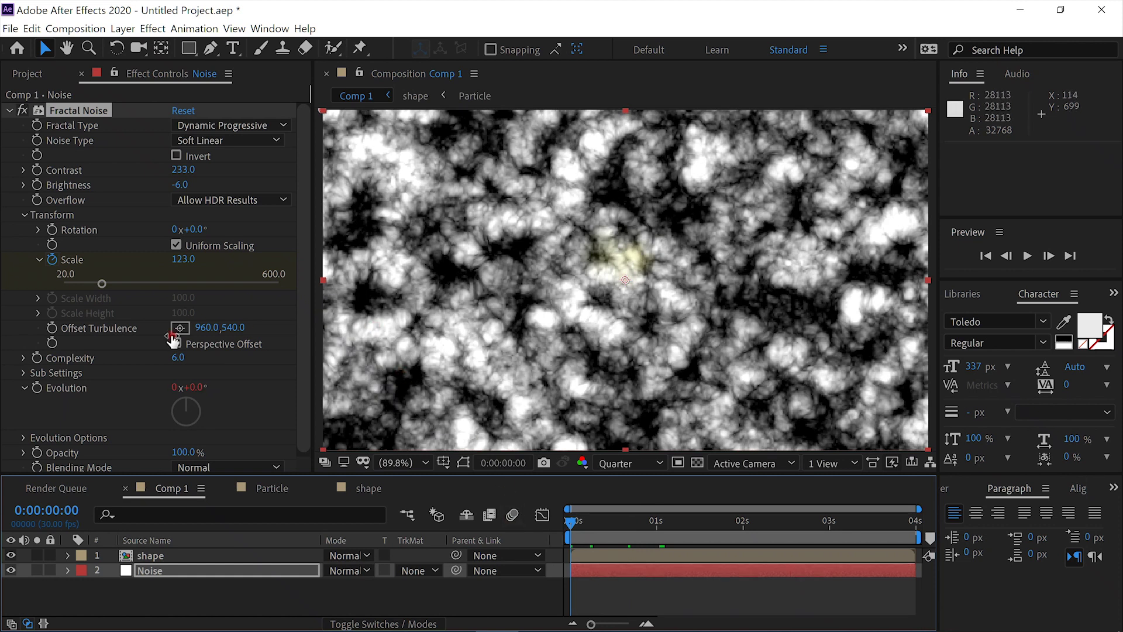
left_click_drag(180, 259, 125, 258)
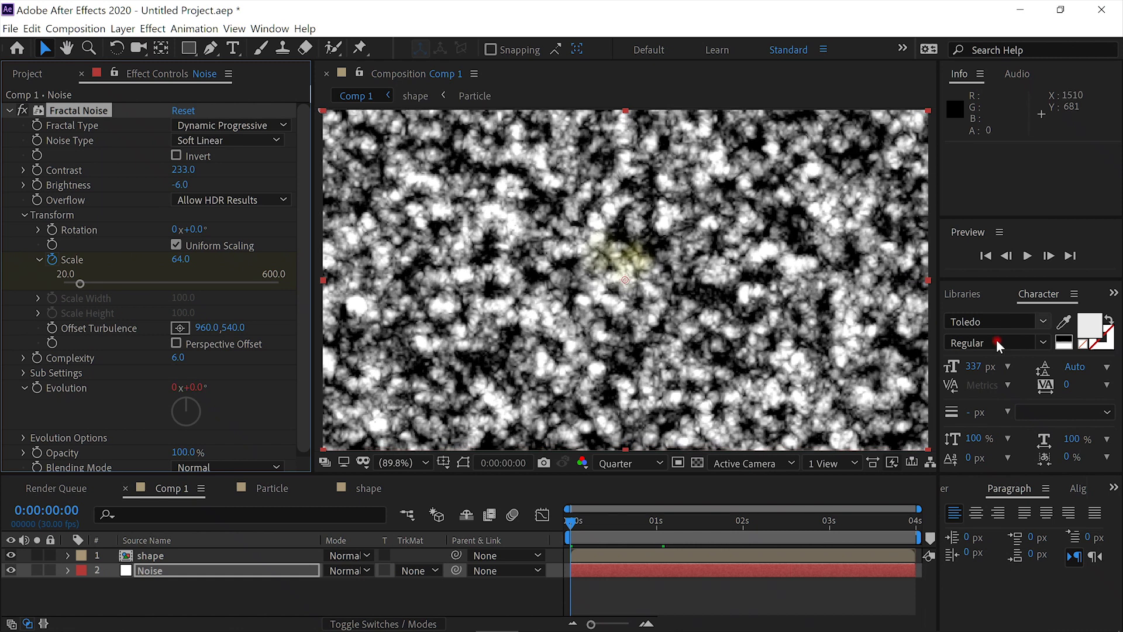
left_click_drag(571, 518, 556, 541)
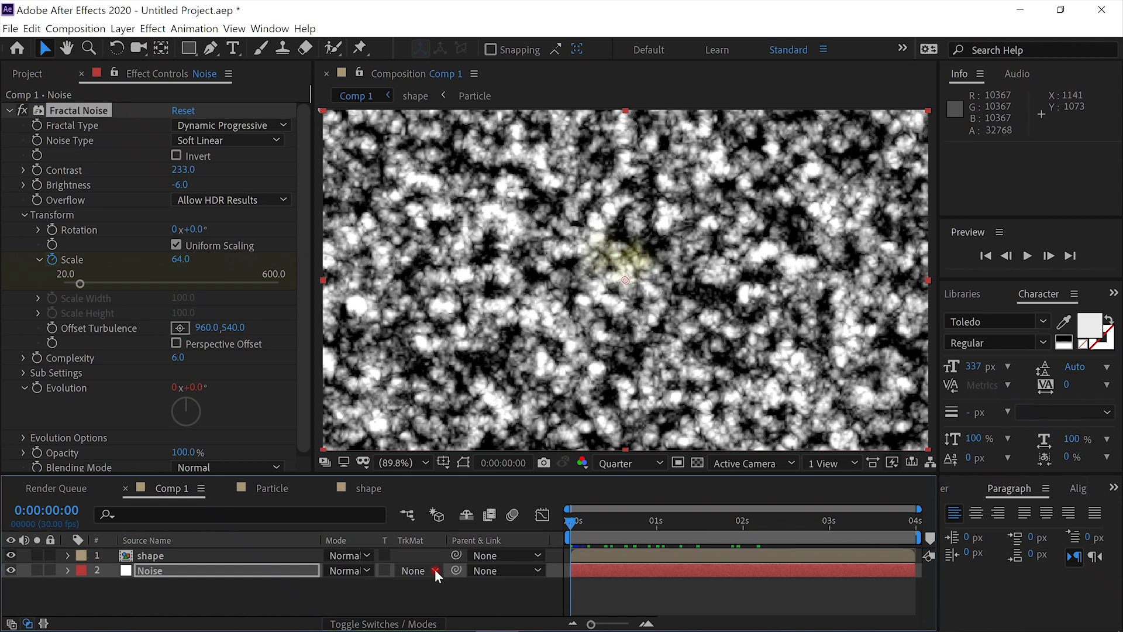
Set the Noise layer's track matte to Alpha Matte 'shape' and preview the masked noise
left_click(181, 569)
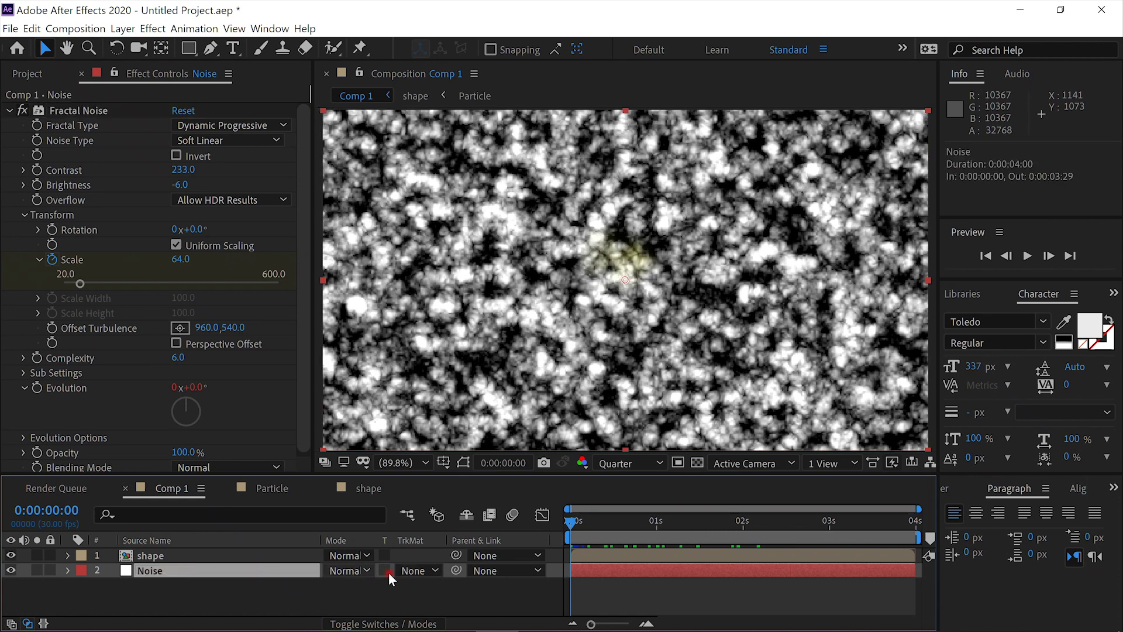
left_click(435, 570)
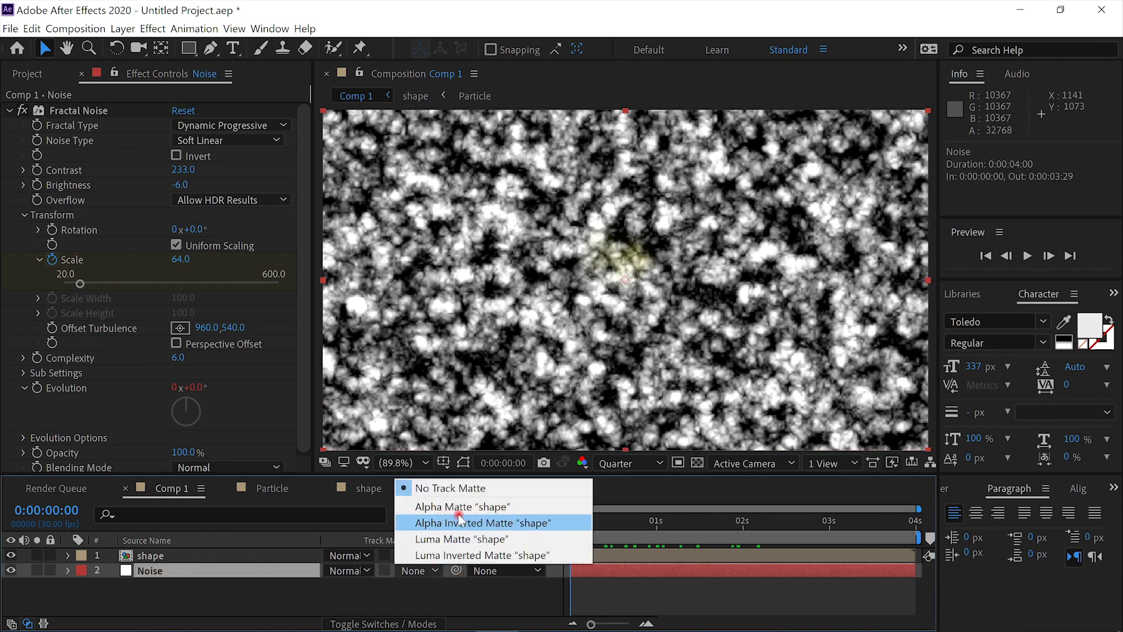
left_click(459, 507)
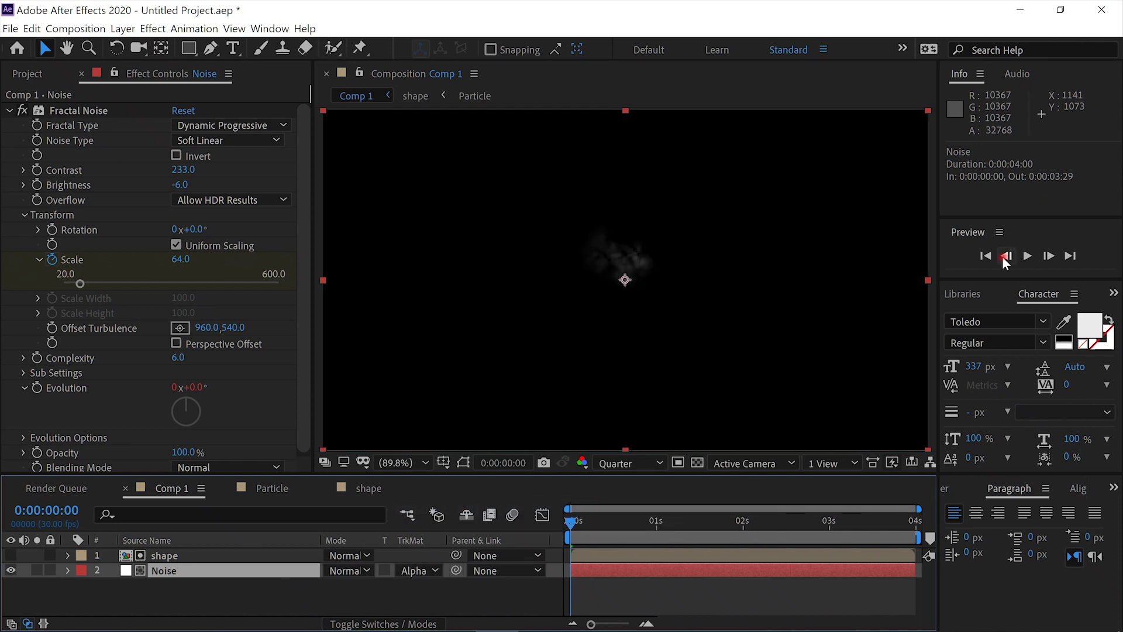
left_click(1026, 256)
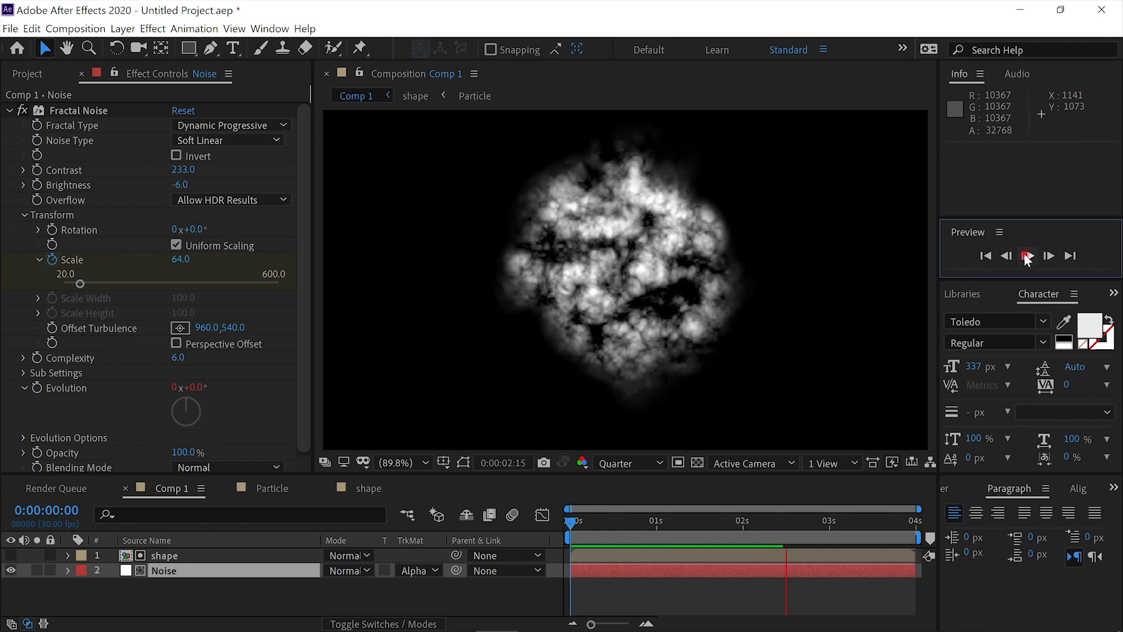
left_click(1026, 257)
left_click_drag(683, 520, 652, 518)
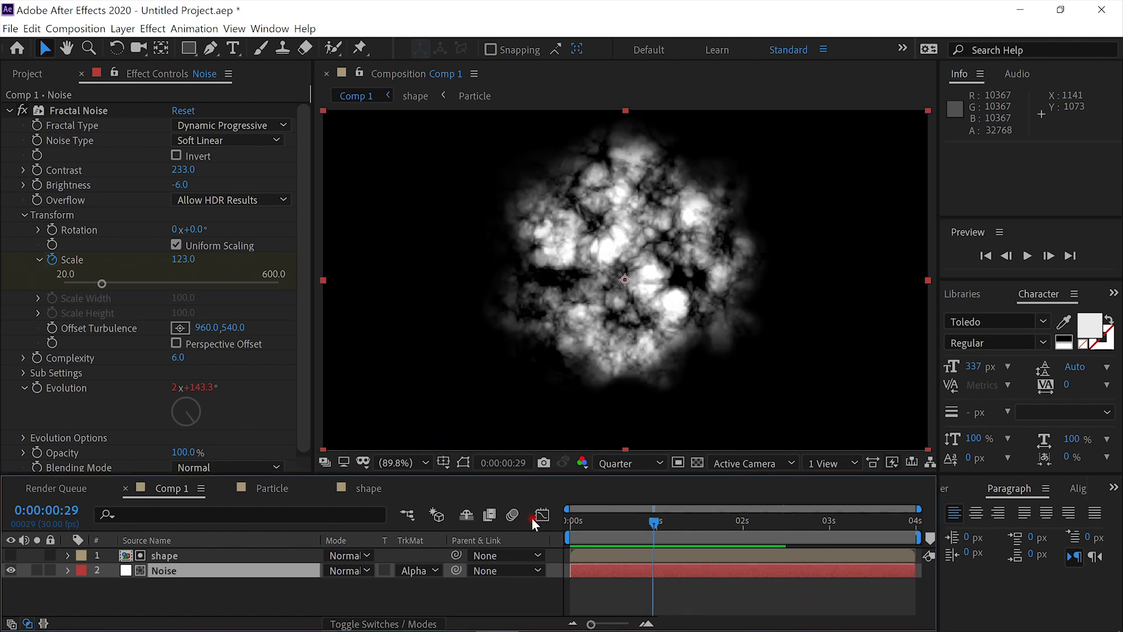
key("Home")
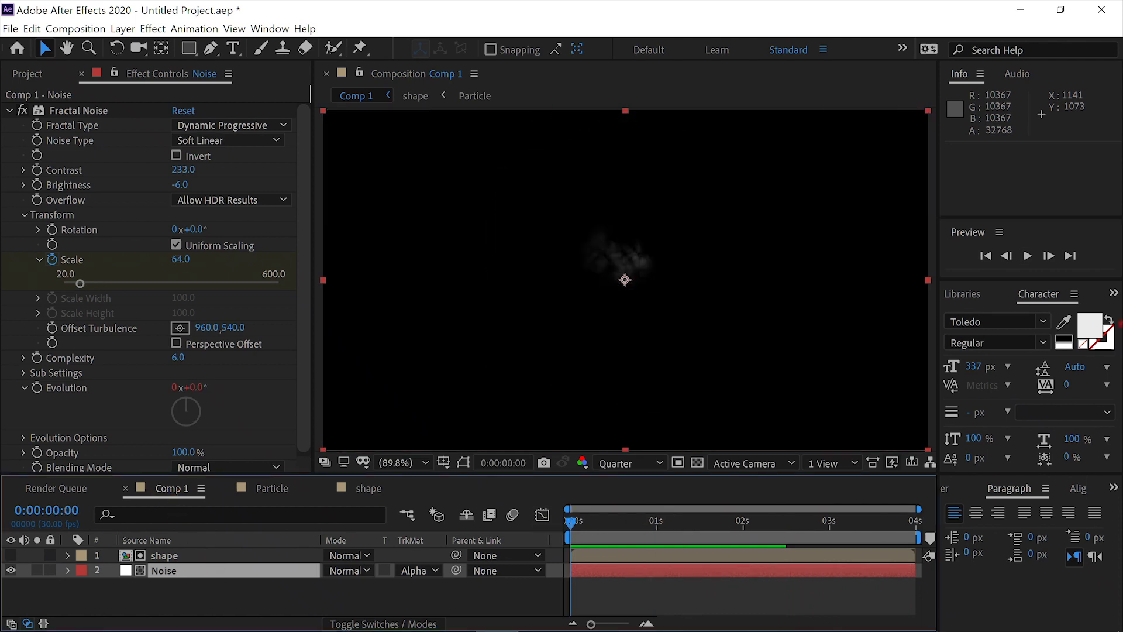
Precompose the shape and Noise layers into a 'Texture' composition and return to Comp 1
left_click(194, 556)
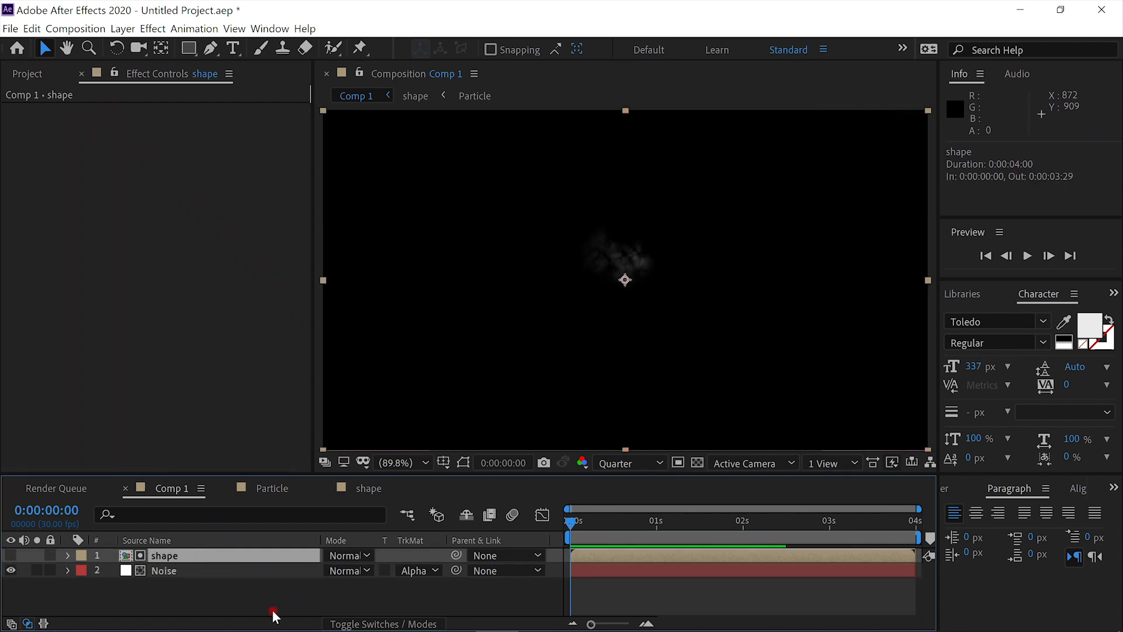
left_click(211, 571, "shift")
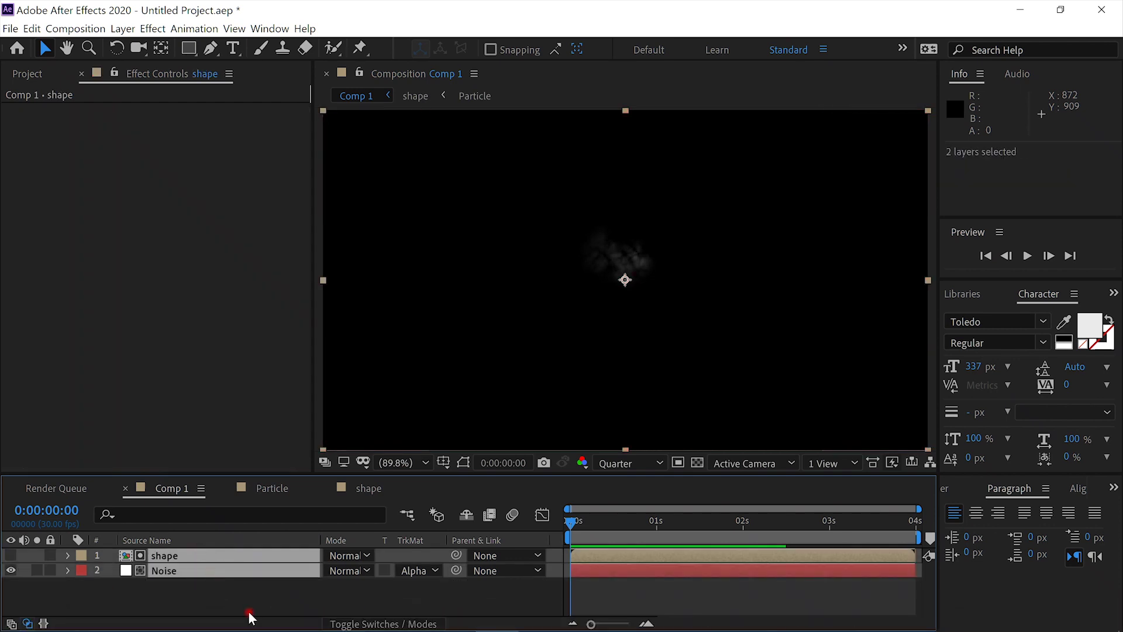
key("ctrl+shift+c")
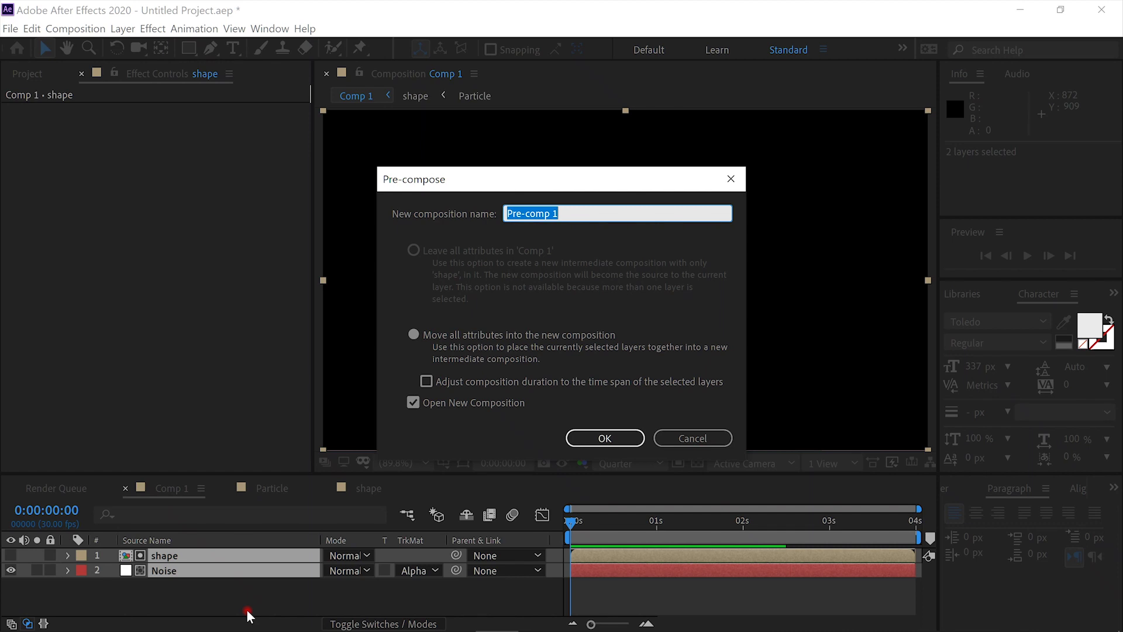
type("Texture")
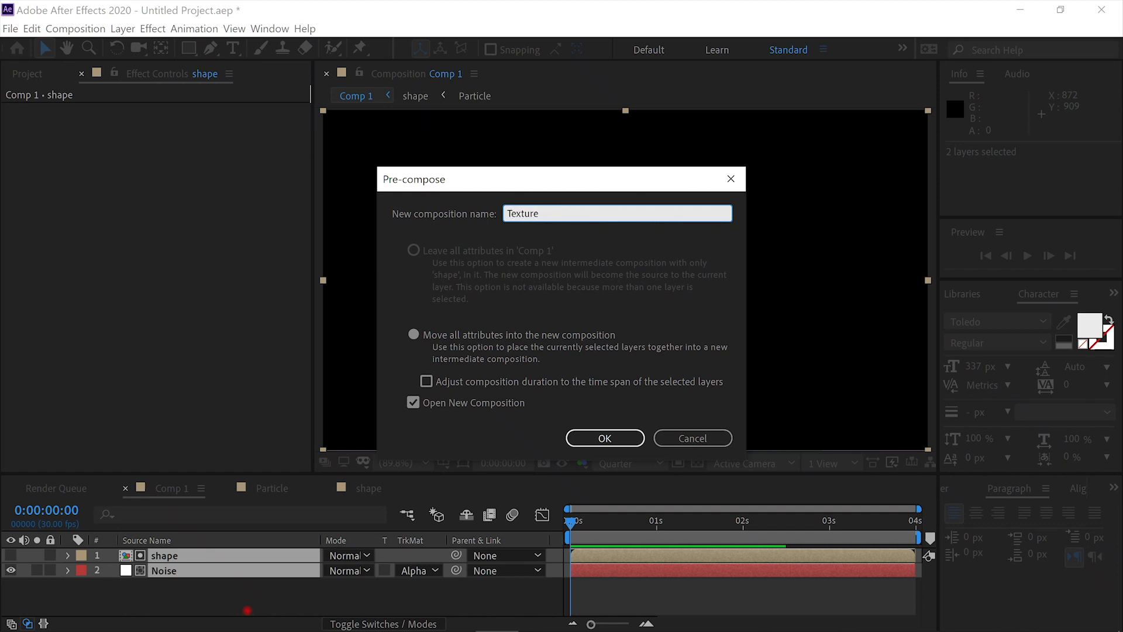
key("Return")
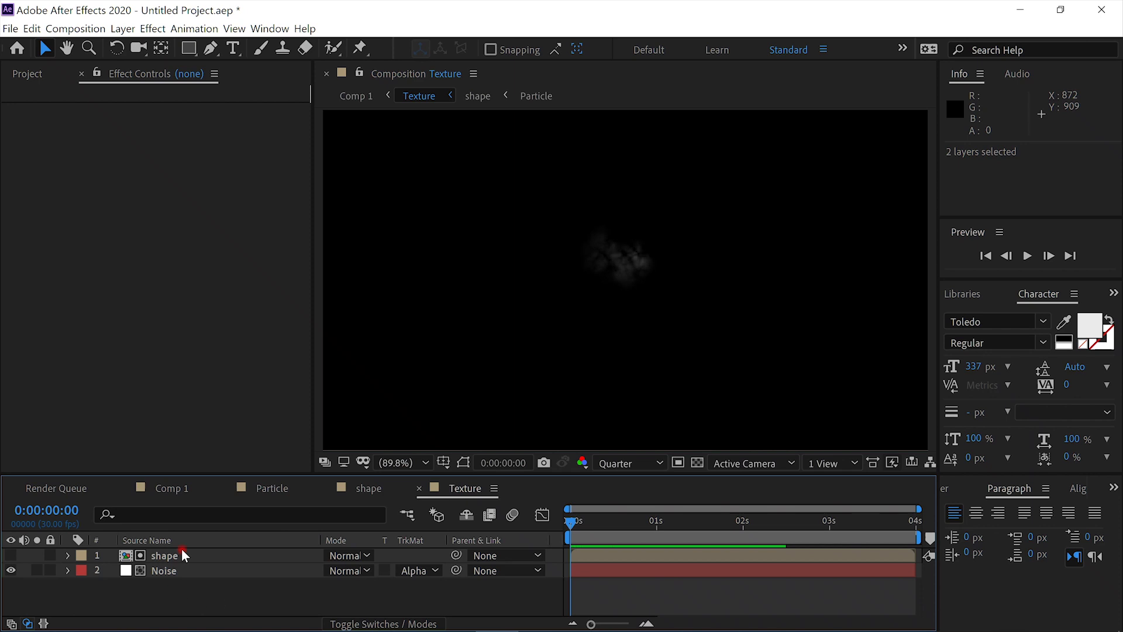
left_click(167, 493)
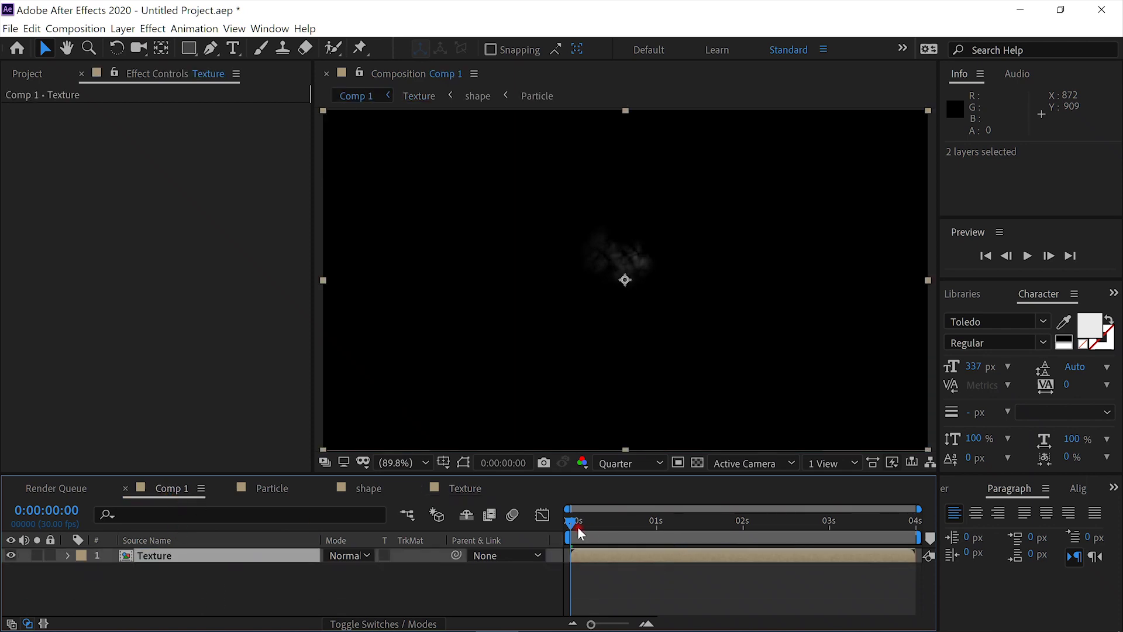
left_click_drag(571, 524, 208, 588)
Apply VC Color Vibrance to the Texture layer through a 'color v' effect search
key("ctrl+space")
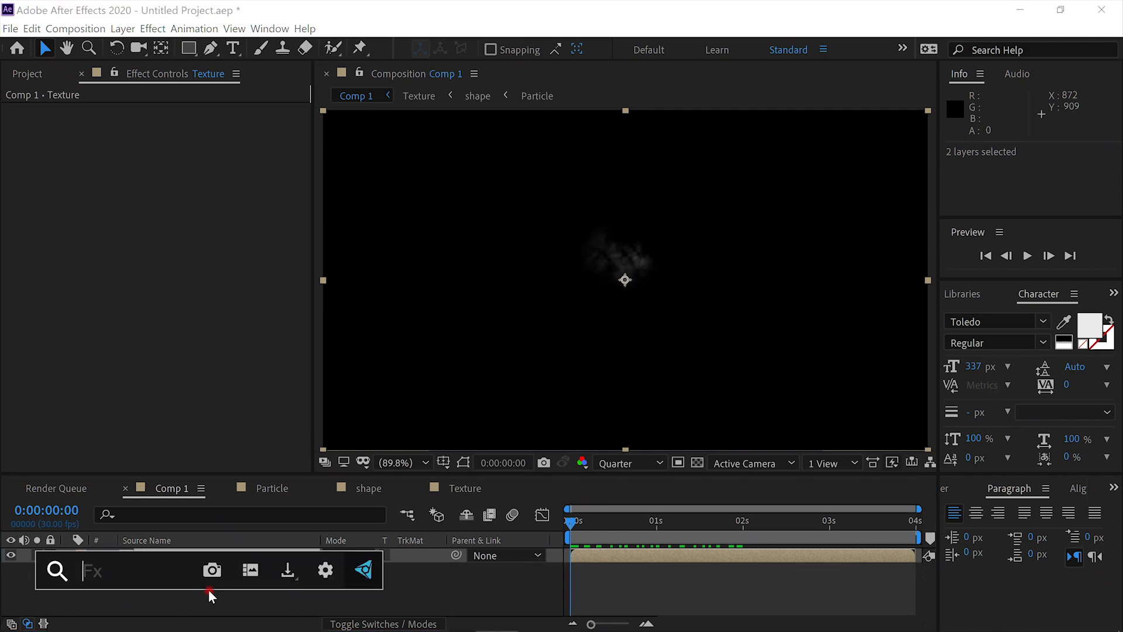
type("c")
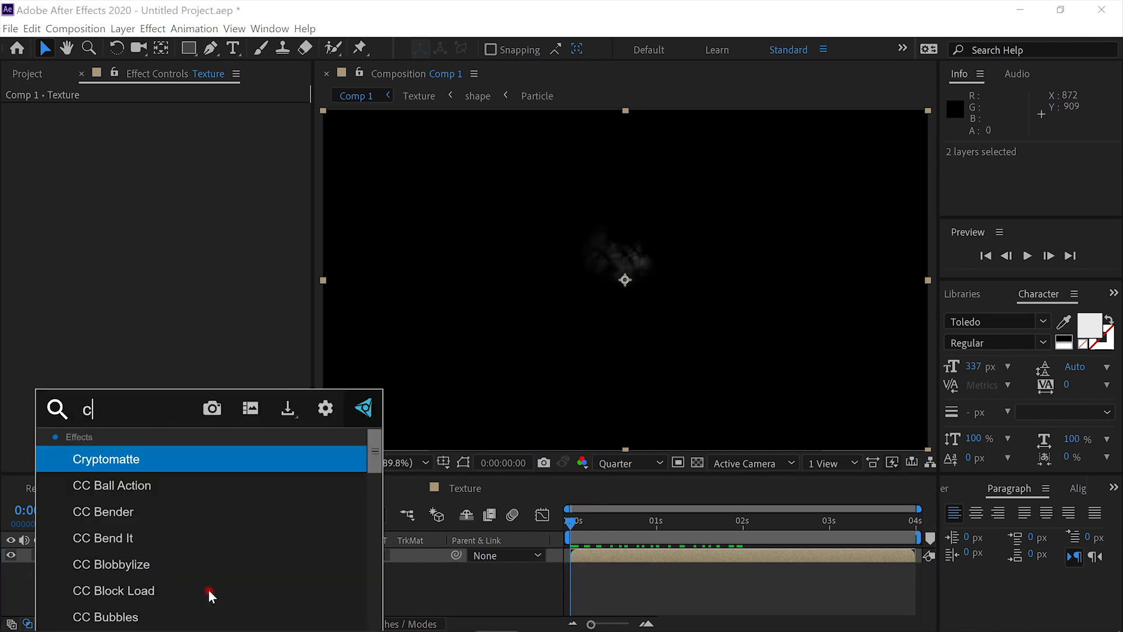
type("olor v")
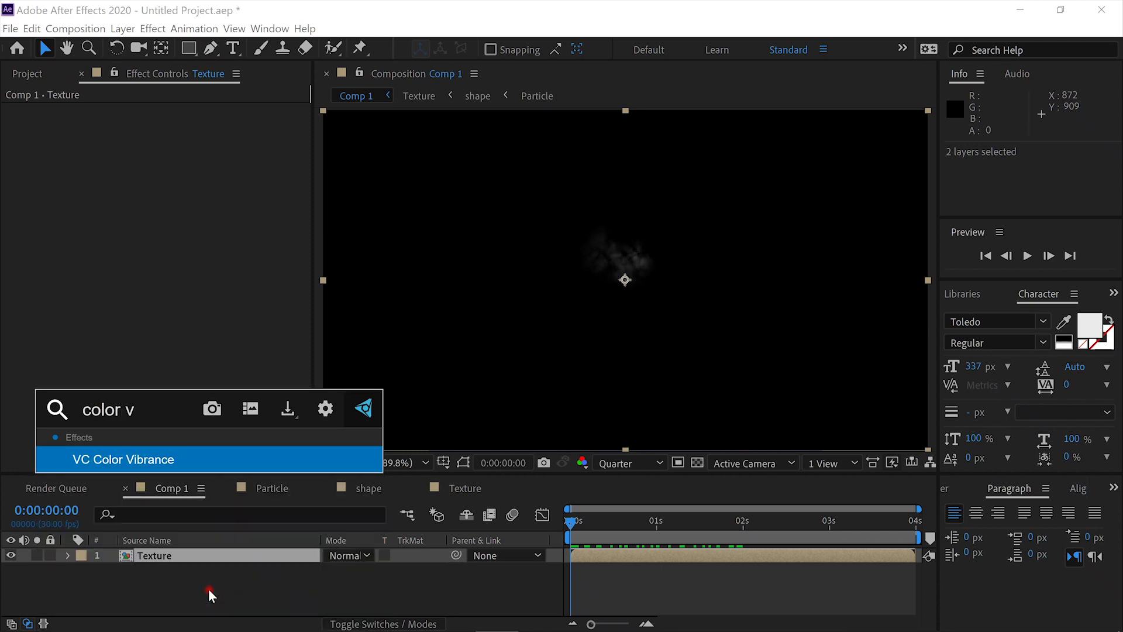
left_click(229, 455)
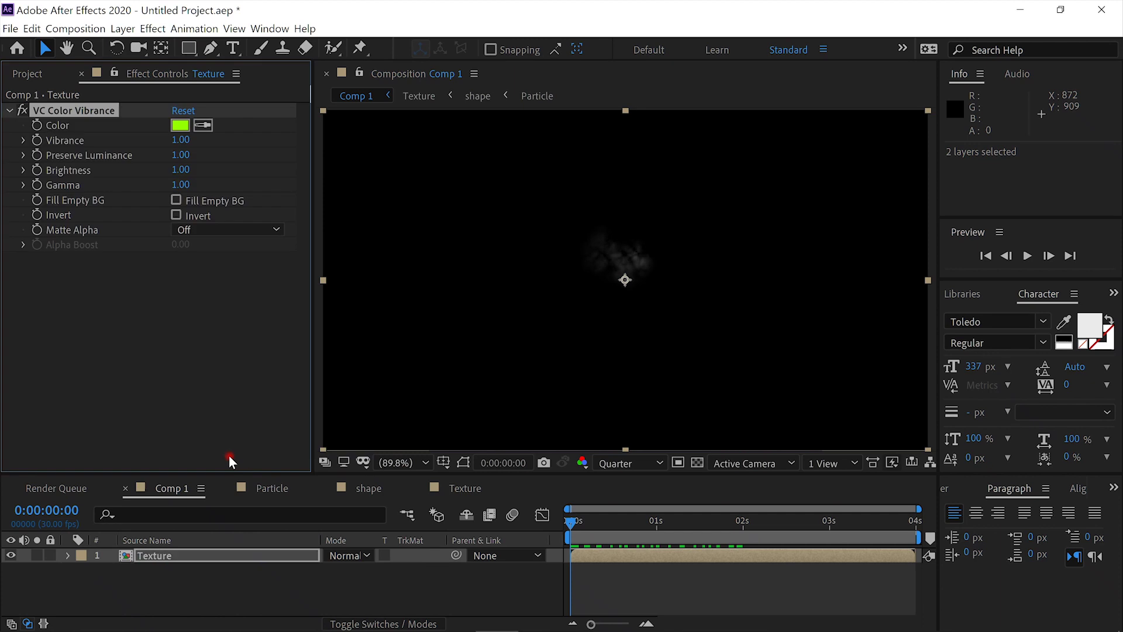
Step through frames 20–26 to check the green tint, then open the shape composition
left_click(627, 524)
key("Page_Down")
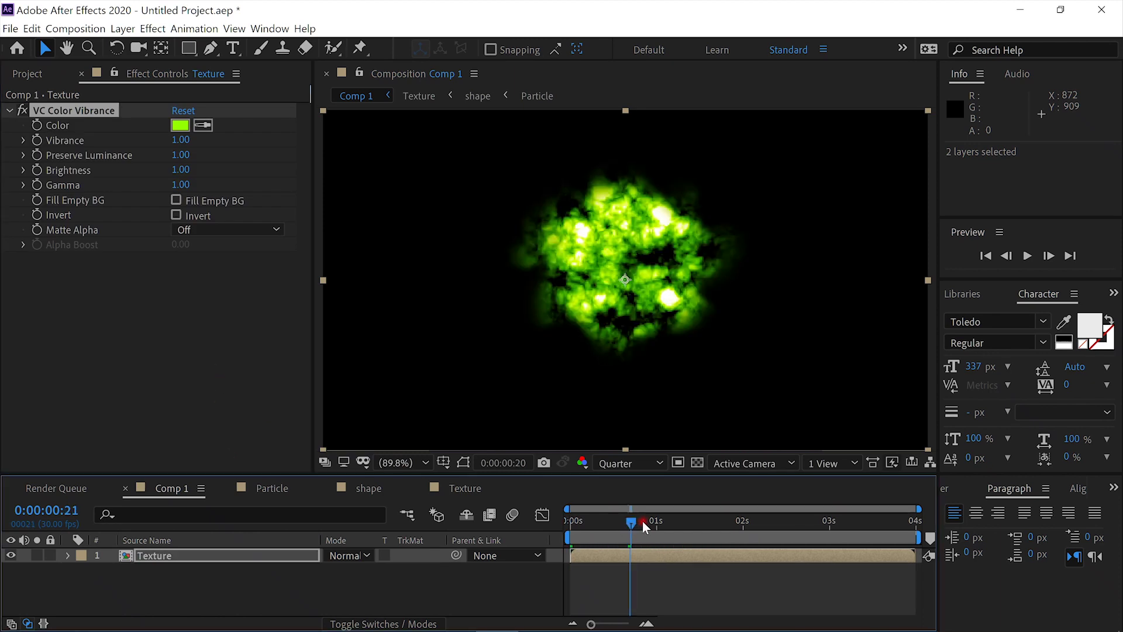
key("Page_Down")
key("Page_Down")
key("Page_Down")
key("Page_Down")
key("Page_Down")
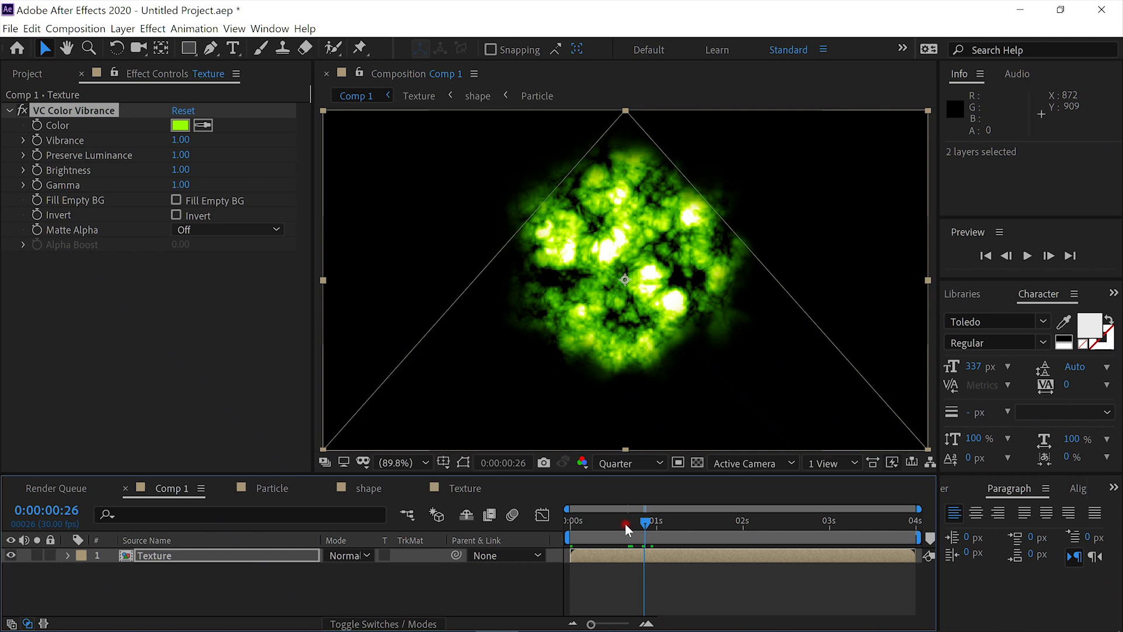
left_click_drag(625, 523, 636, 521)
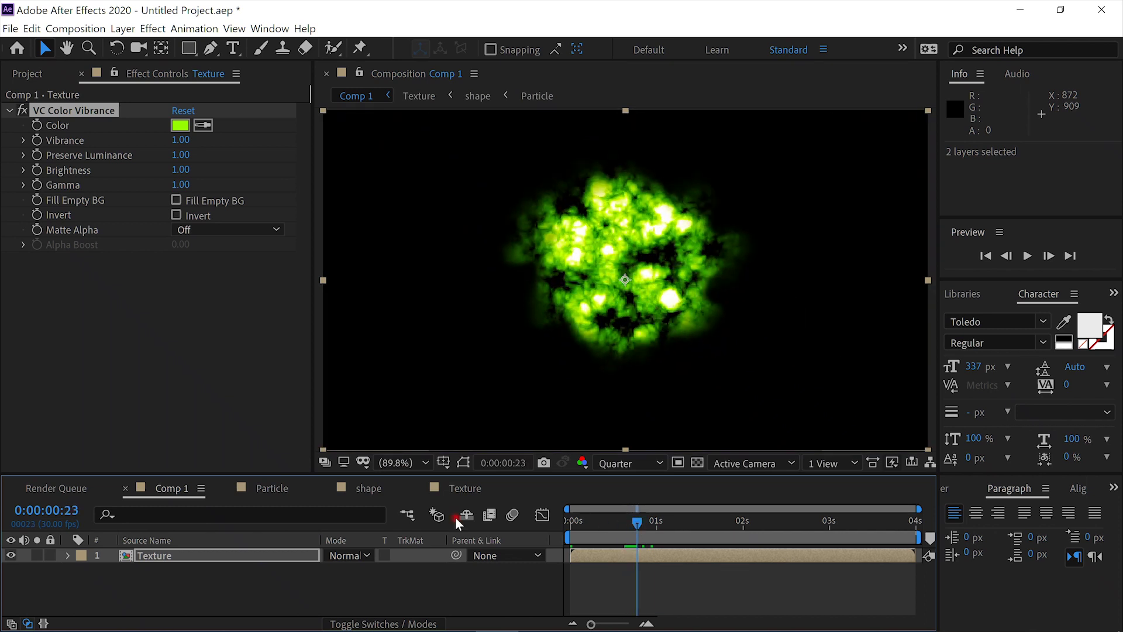
left_click(364, 486)
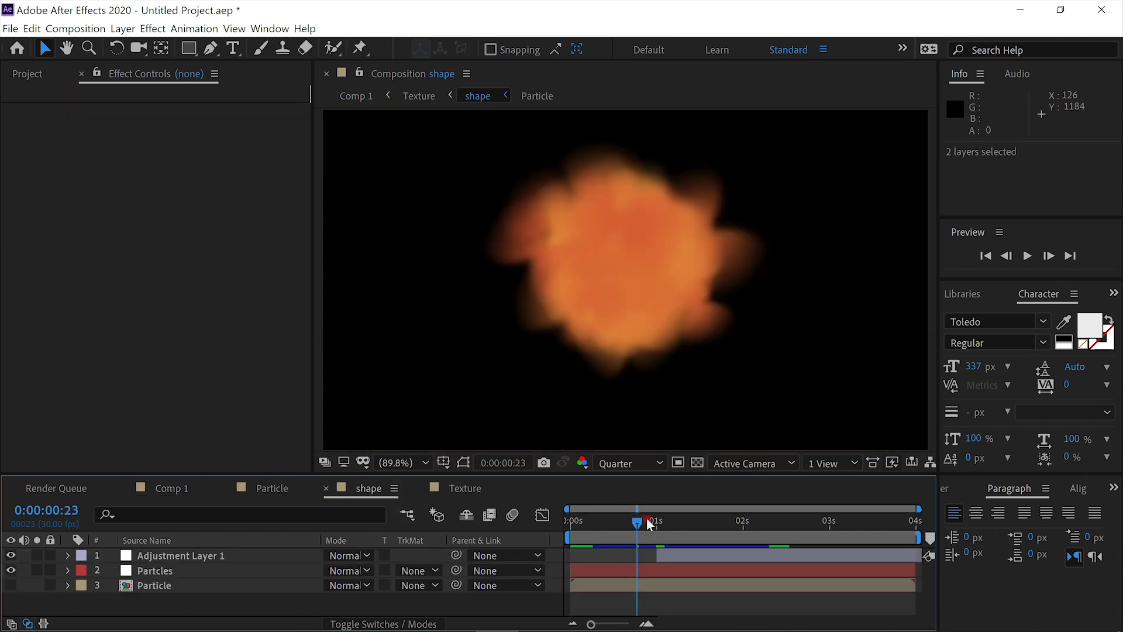
Check the shape composition at the one-second mark, then go back to Comp 1
left_click(652, 521)
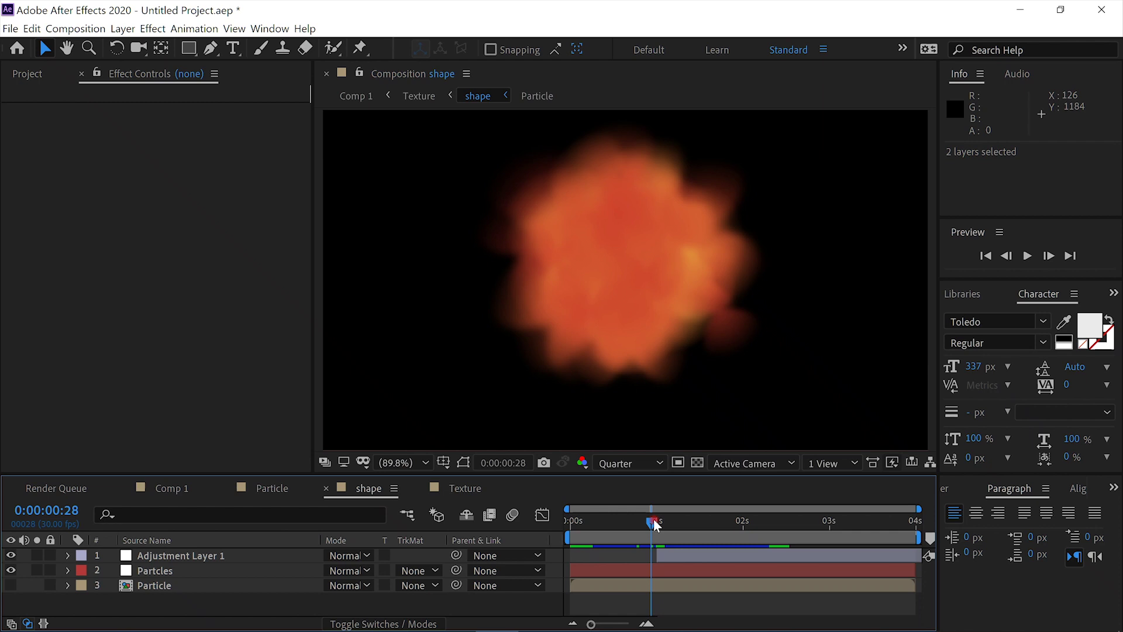
left_click_drag(654, 523, 658, 523)
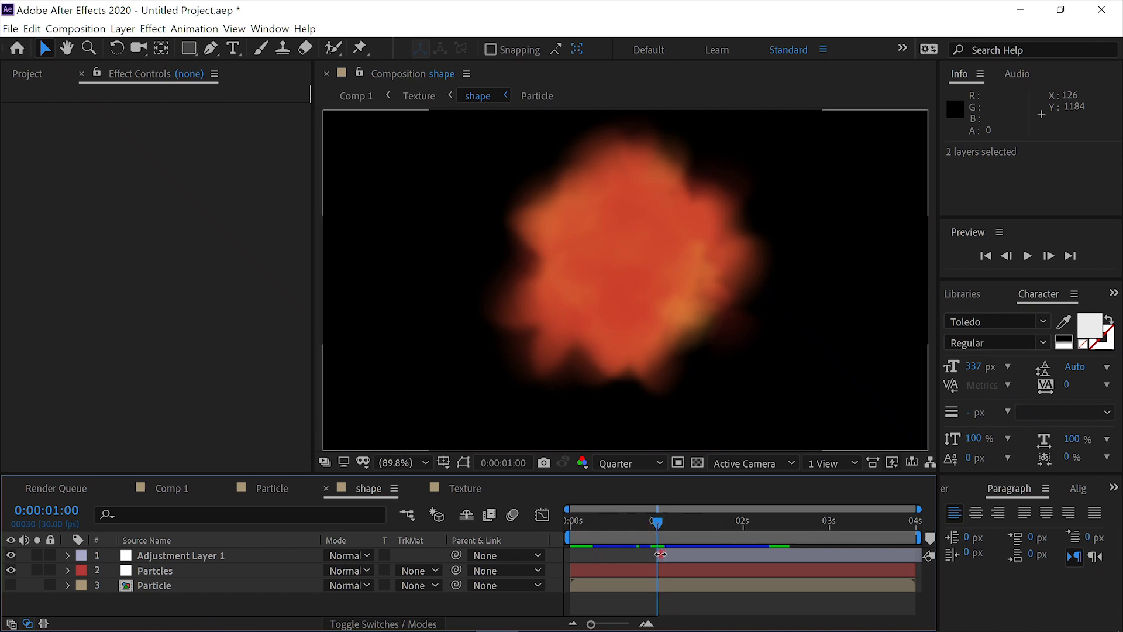
left_click(171, 494)
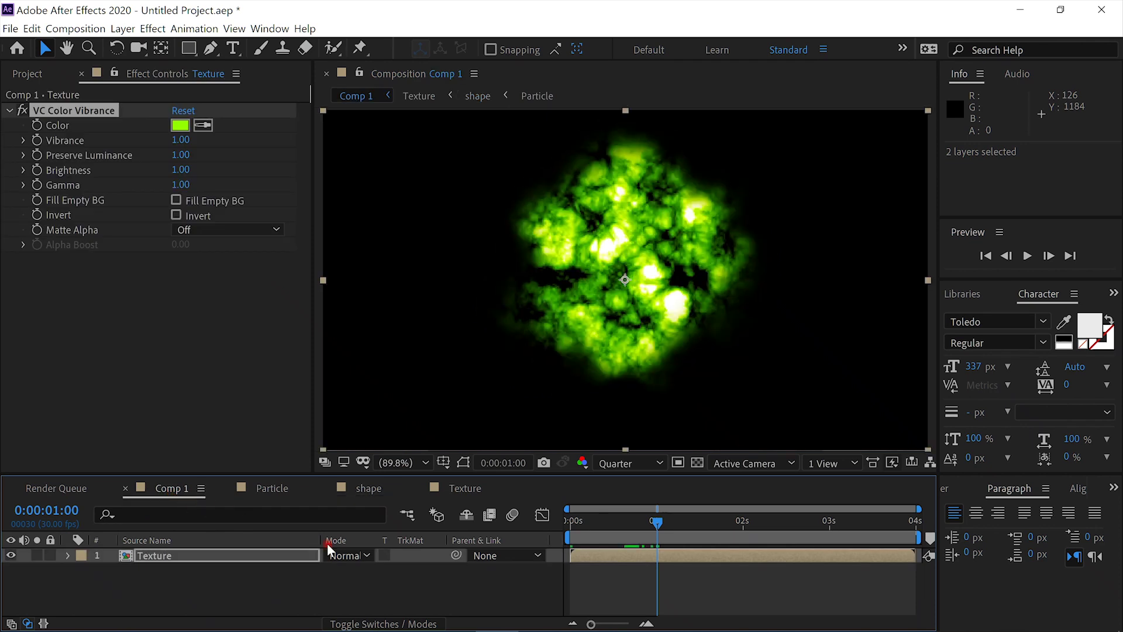
Change the Color Vibrance tint to orange FF8A00 and keyframe the Color at 1 second
mouse_move(625, 624)
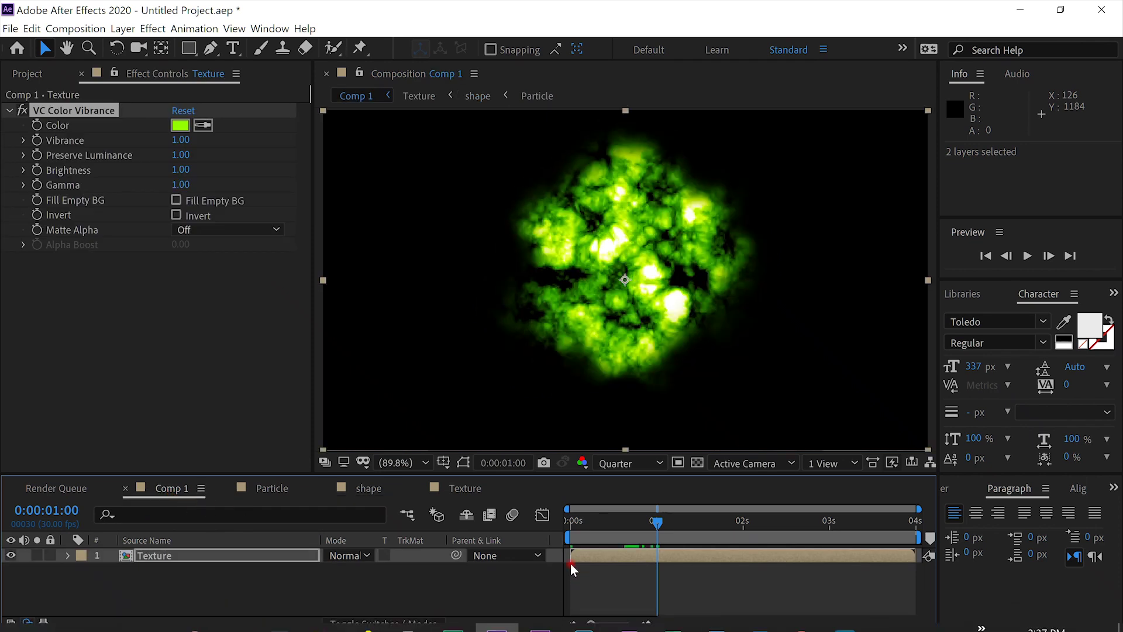
left_click(179, 126)
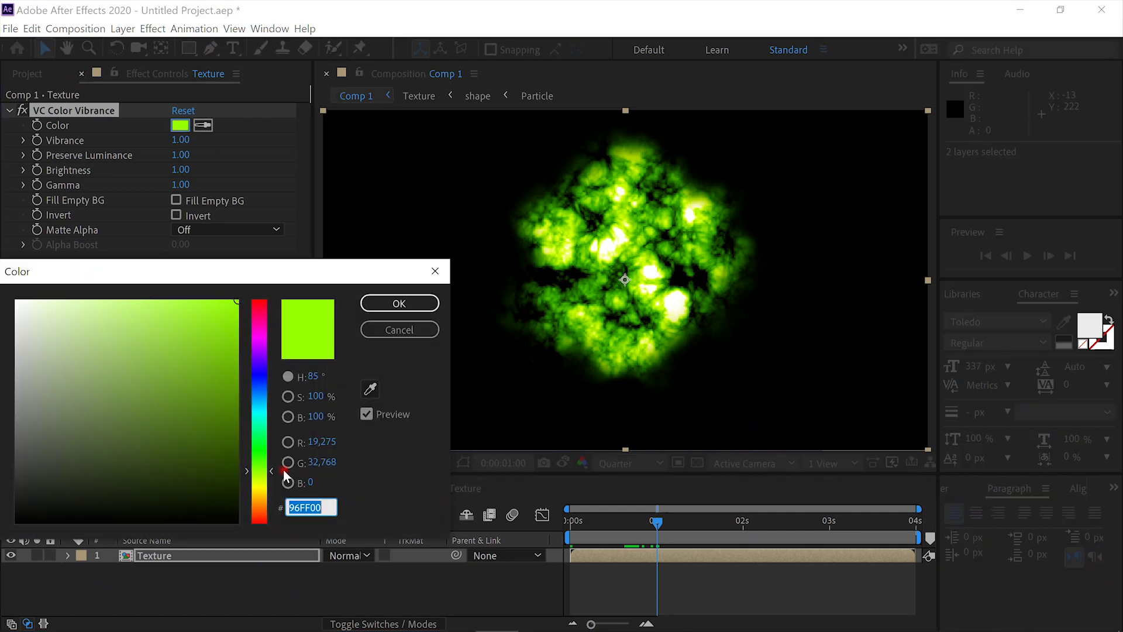
left_click_drag(275, 466, 272, 502)
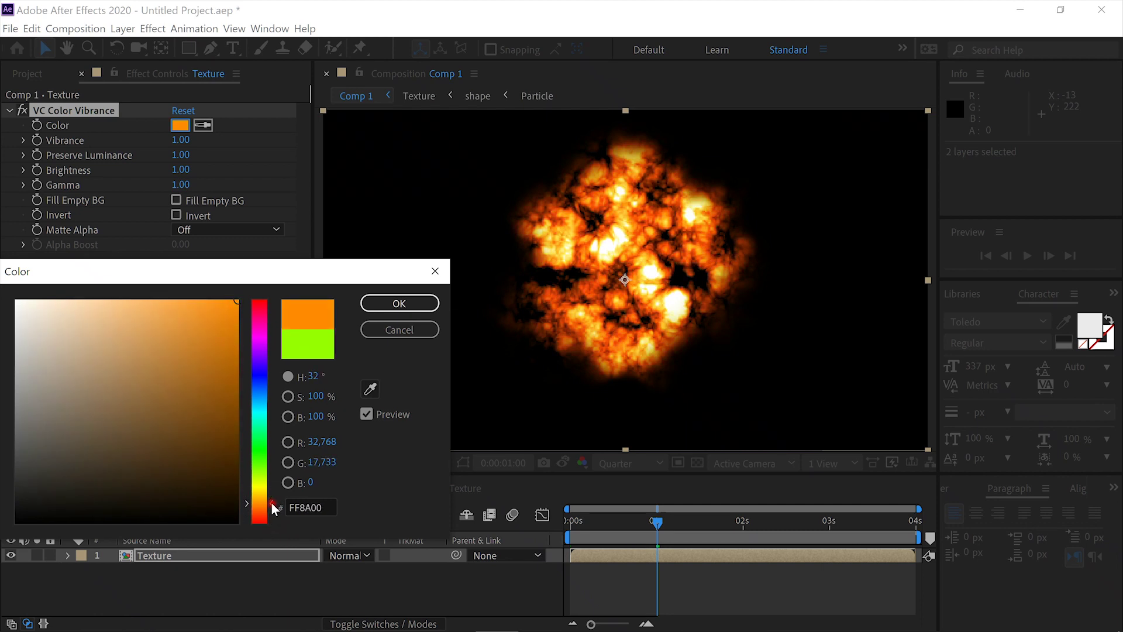
left_click(420, 302)
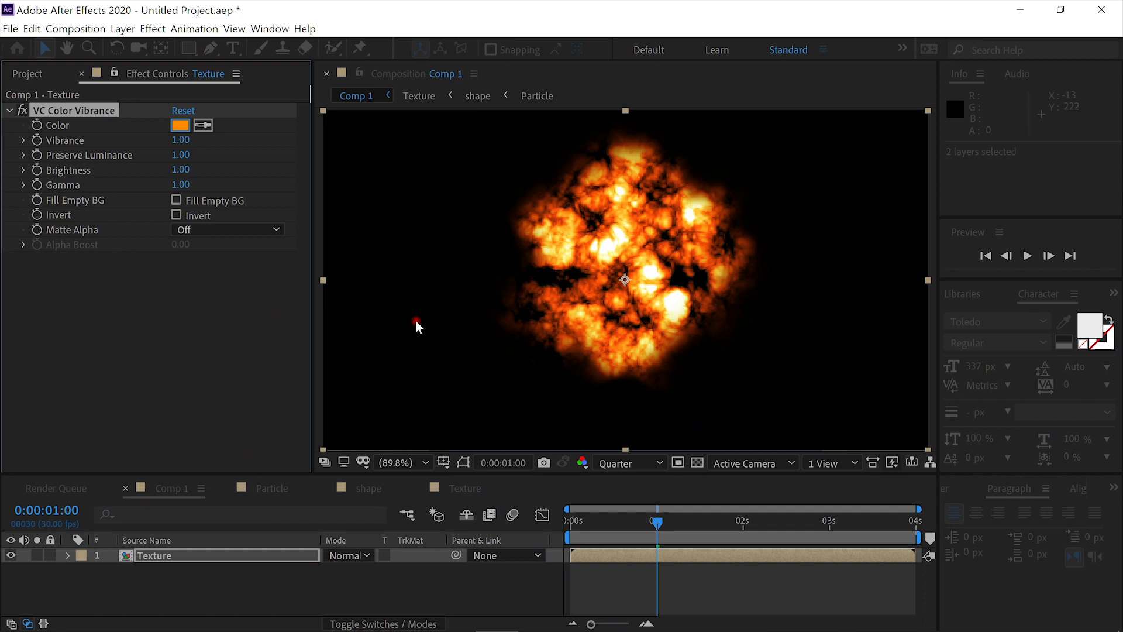
left_click(37, 125)
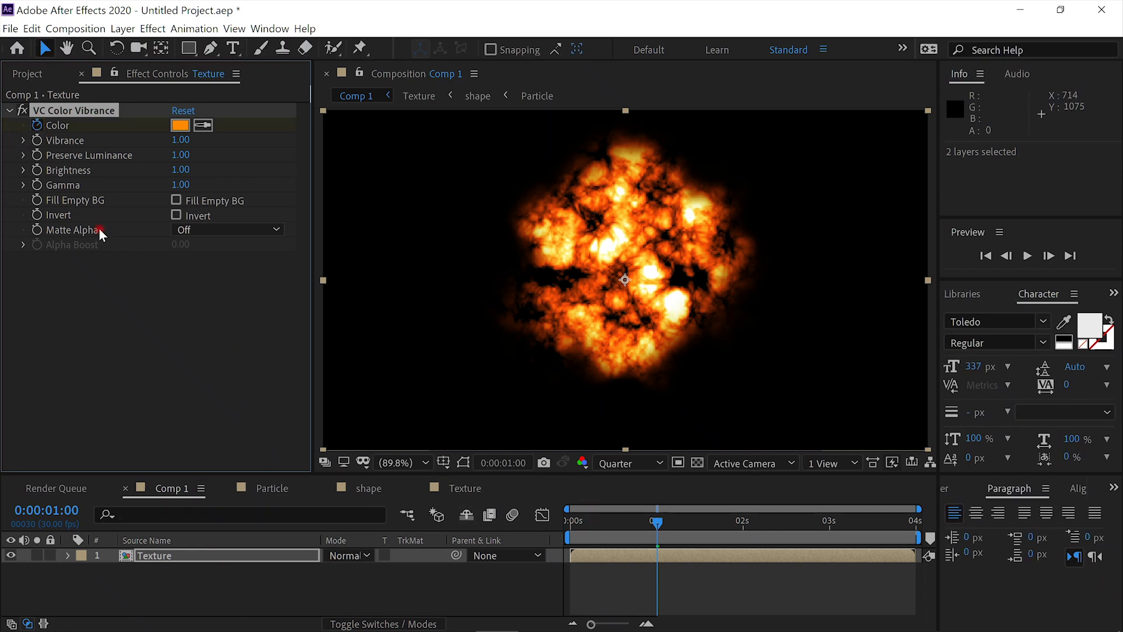
At 2 seconds, set the Color Vibrance tint to pale grey C0B6AA
left_click(742, 528)
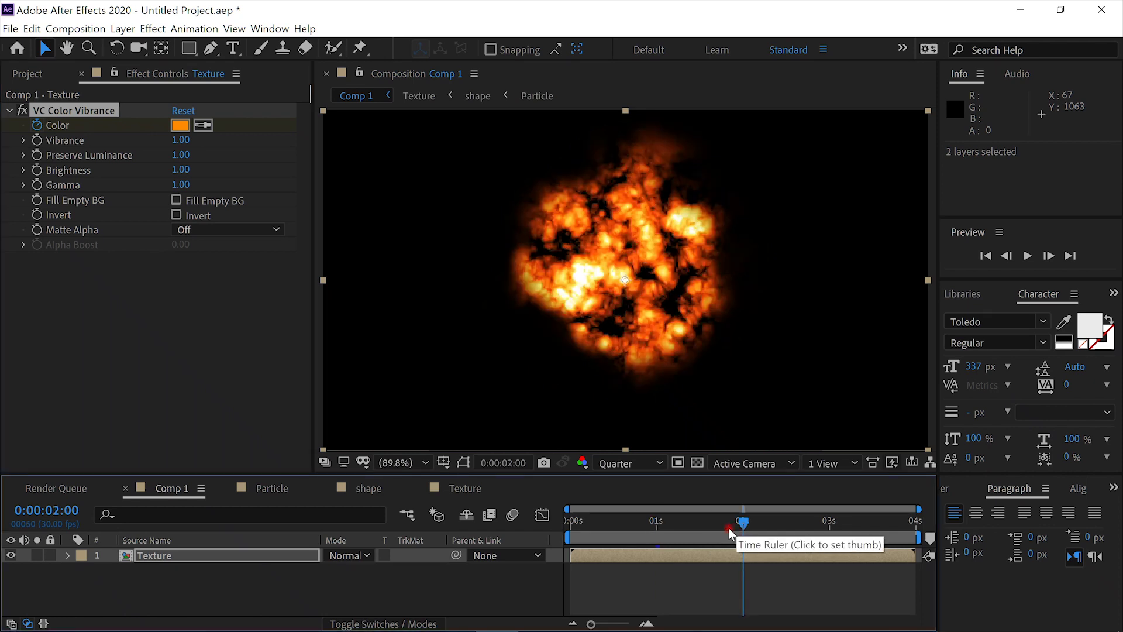
left_click(181, 125)
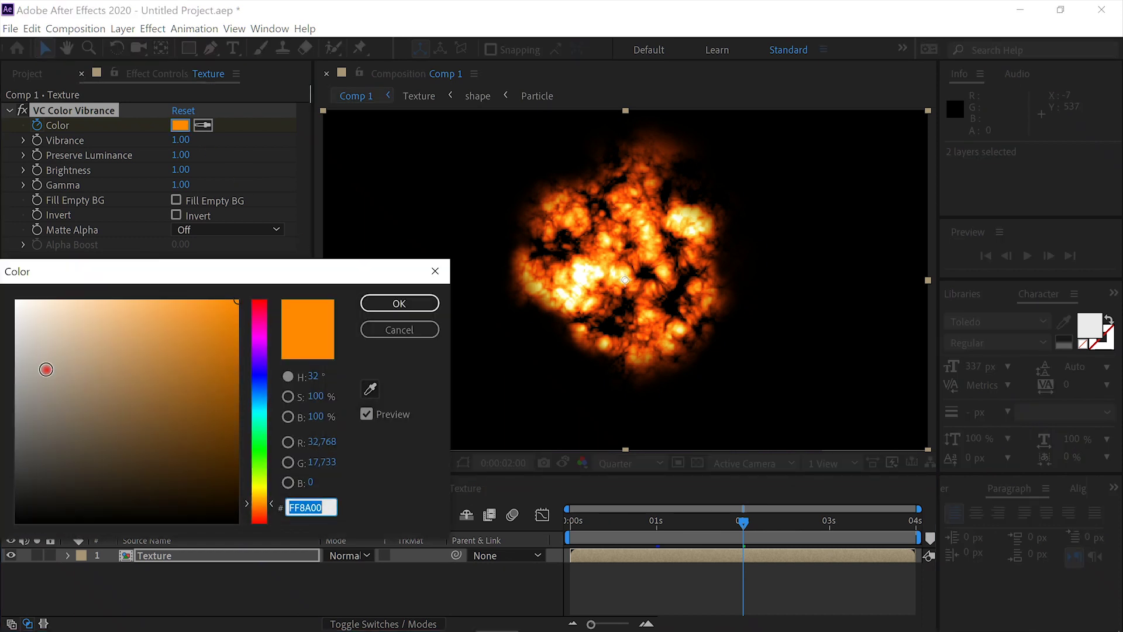
left_click(38, 366)
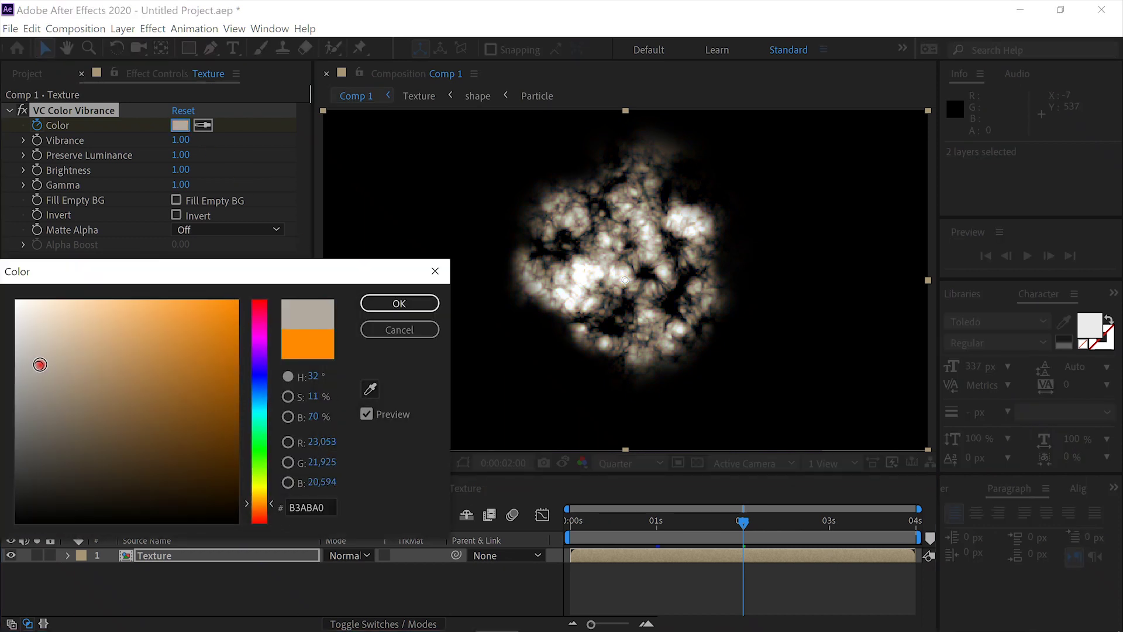
mouse_move(40, 364)
left_mouse_down()
mouse_move(64, 354)
mouse_move(43, 328)
mouse_move(33, 422)
mouse_move(40, 354)
left_mouse_up()
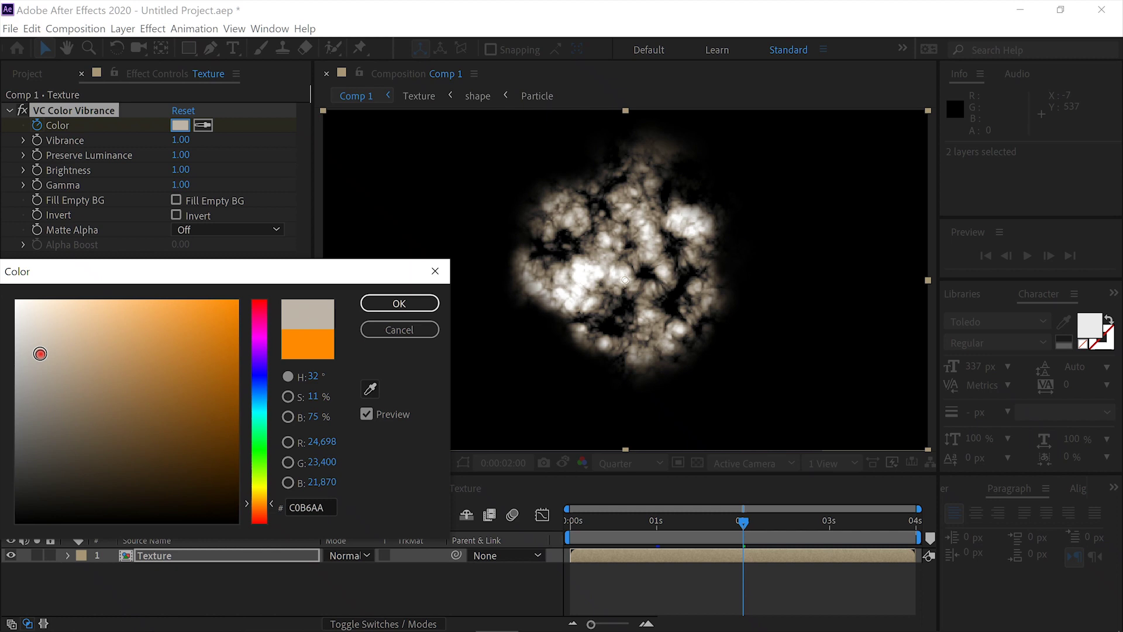
left_click(399, 303)
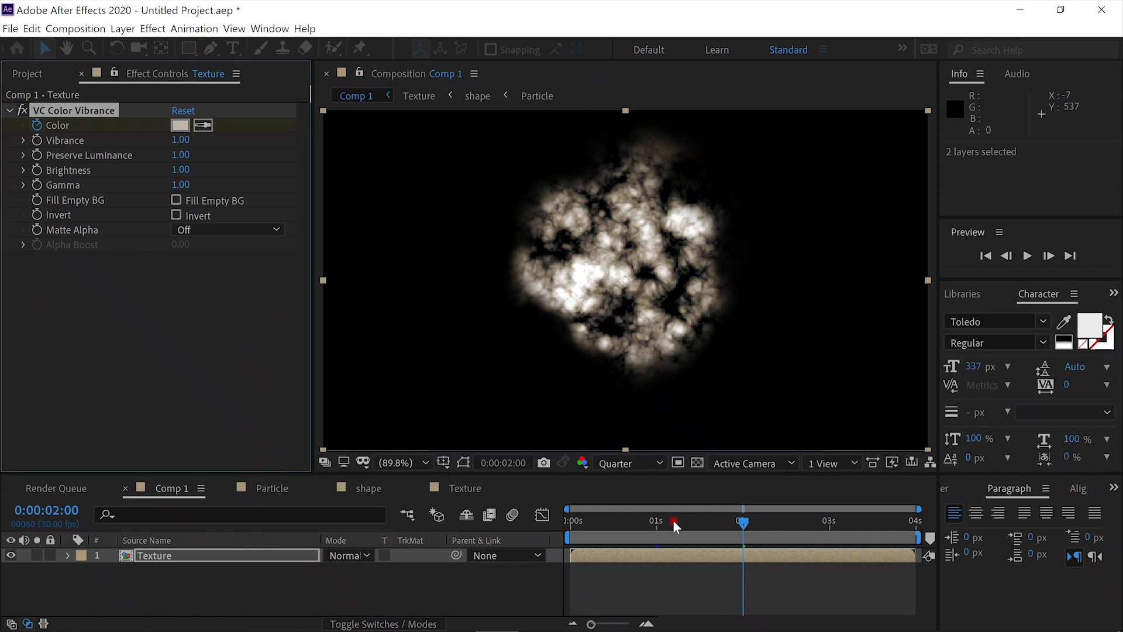
key("Home")
left_click(499, 520)
left_click(1021, 255)
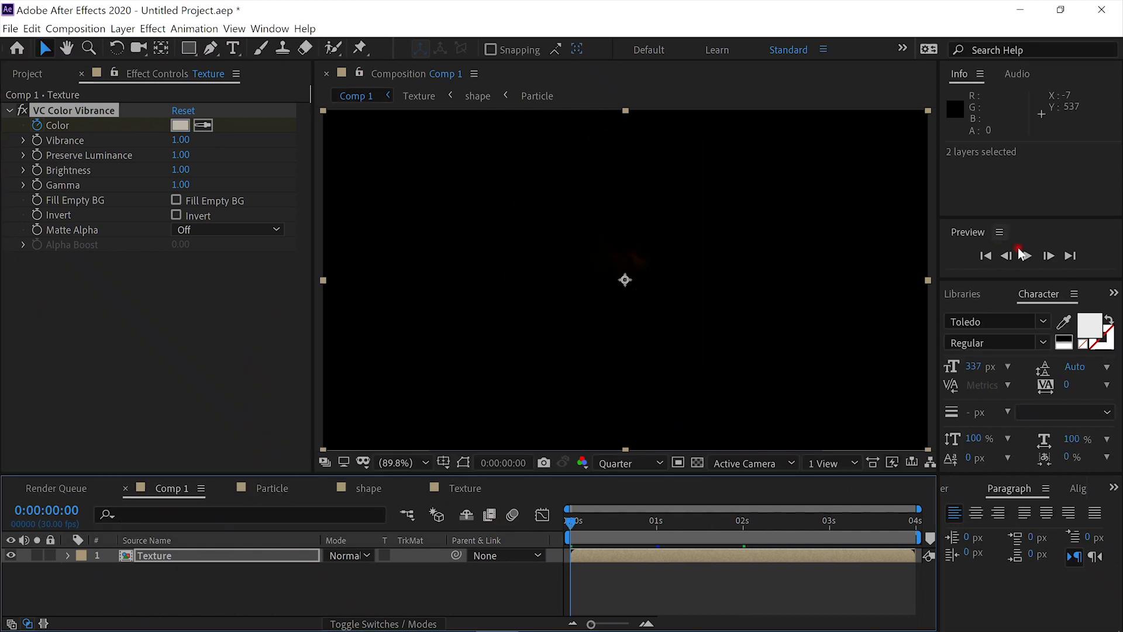
left_click(1023, 255)
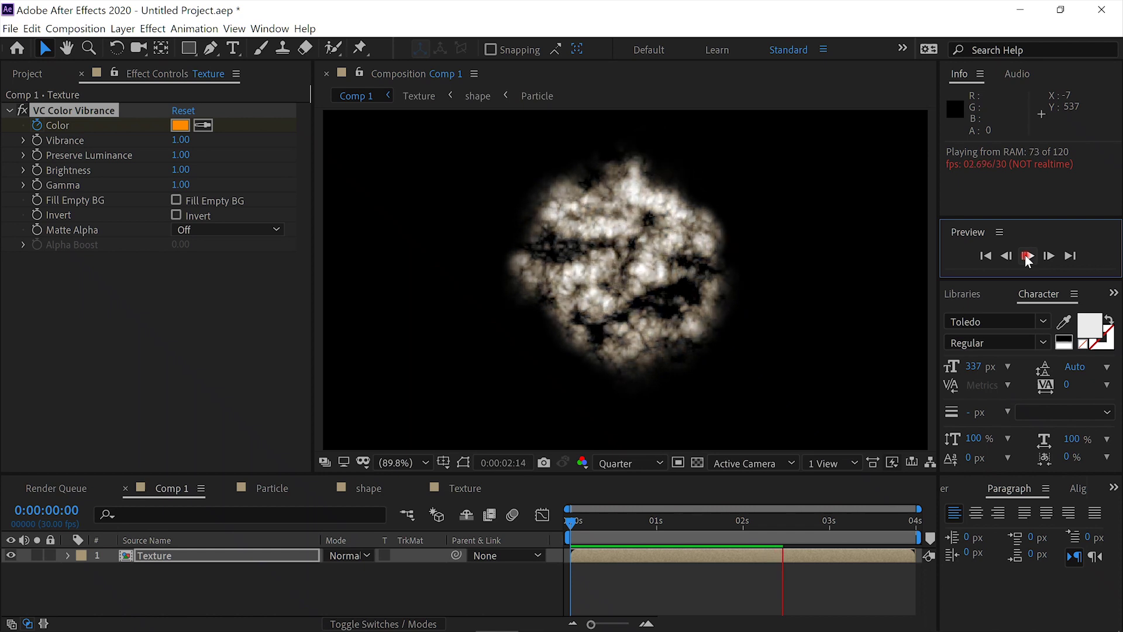
left_click(1027, 256)
left_click(692, 519)
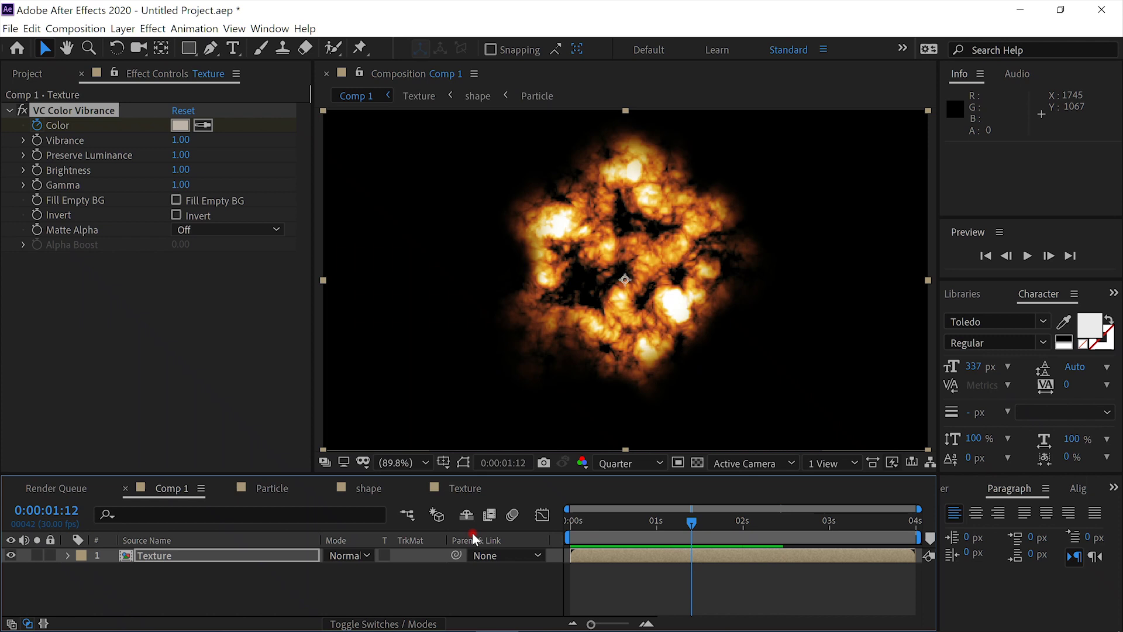
key("Home")
left_click(1026, 256)
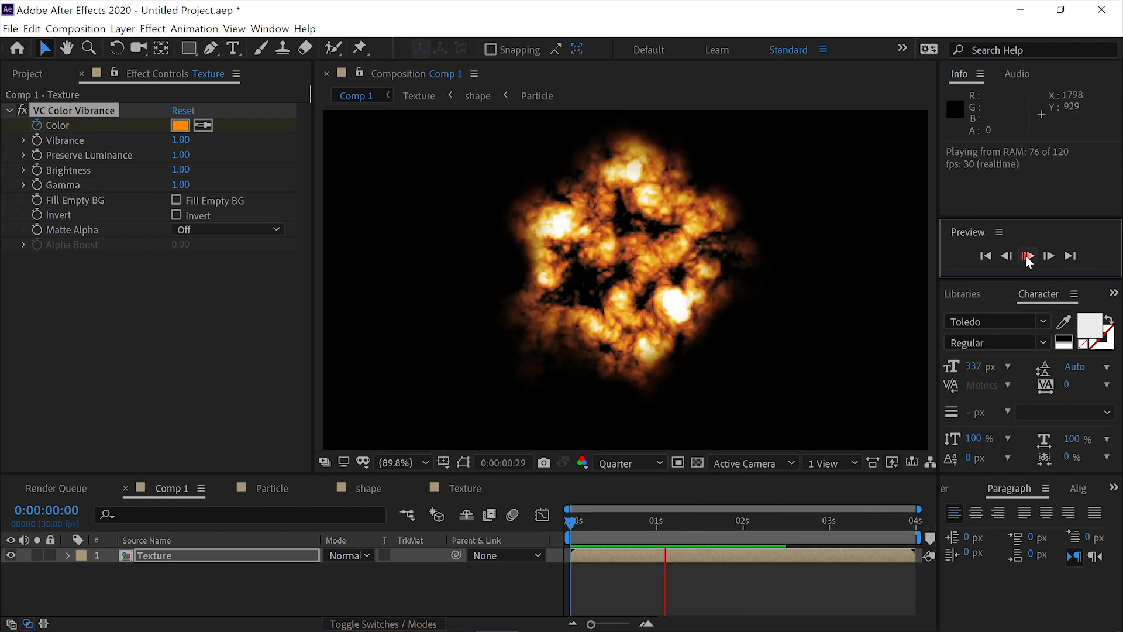
left_click(1026, 256)
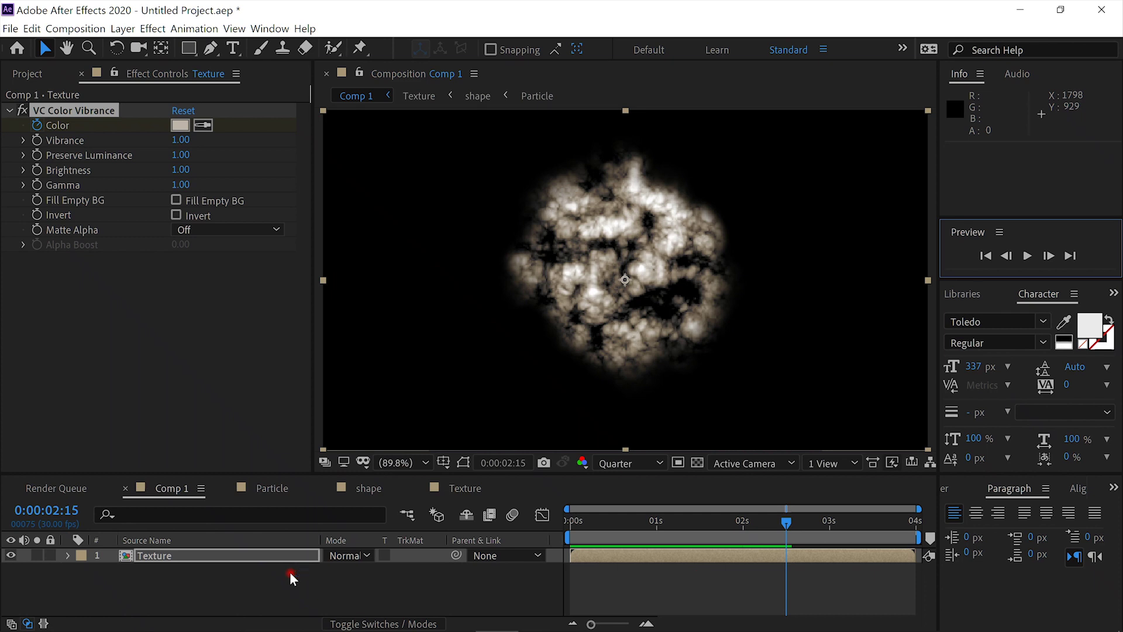
Slide both Color keyframes two frames earlier, placing the grey one at 0:00:01:28
key("u")
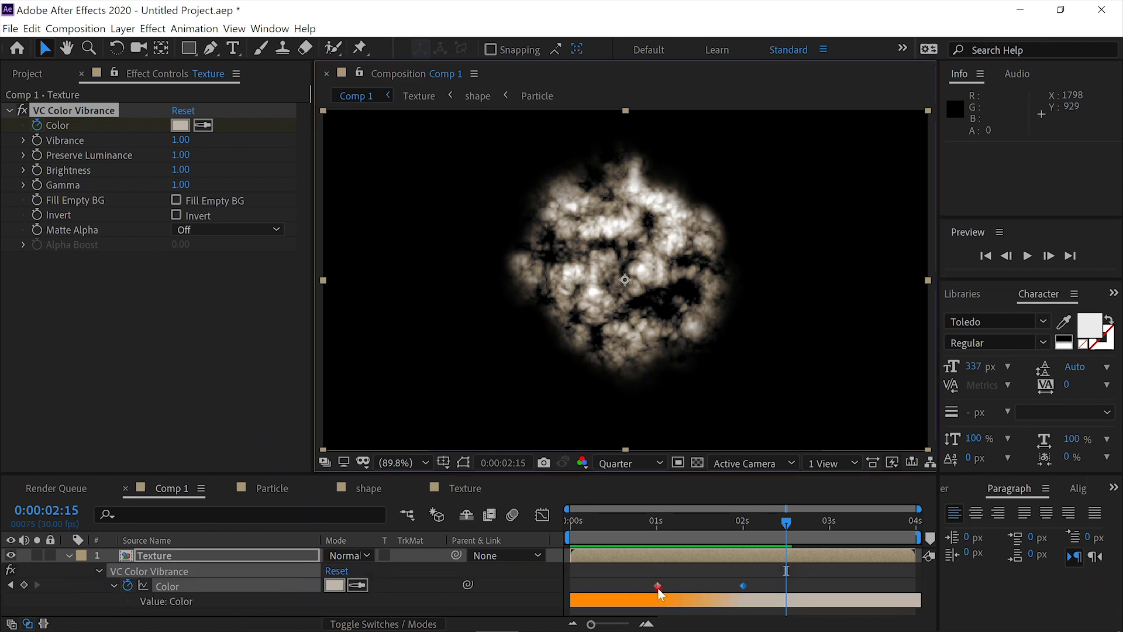
left_click_drag(659, 593, 713, 592)
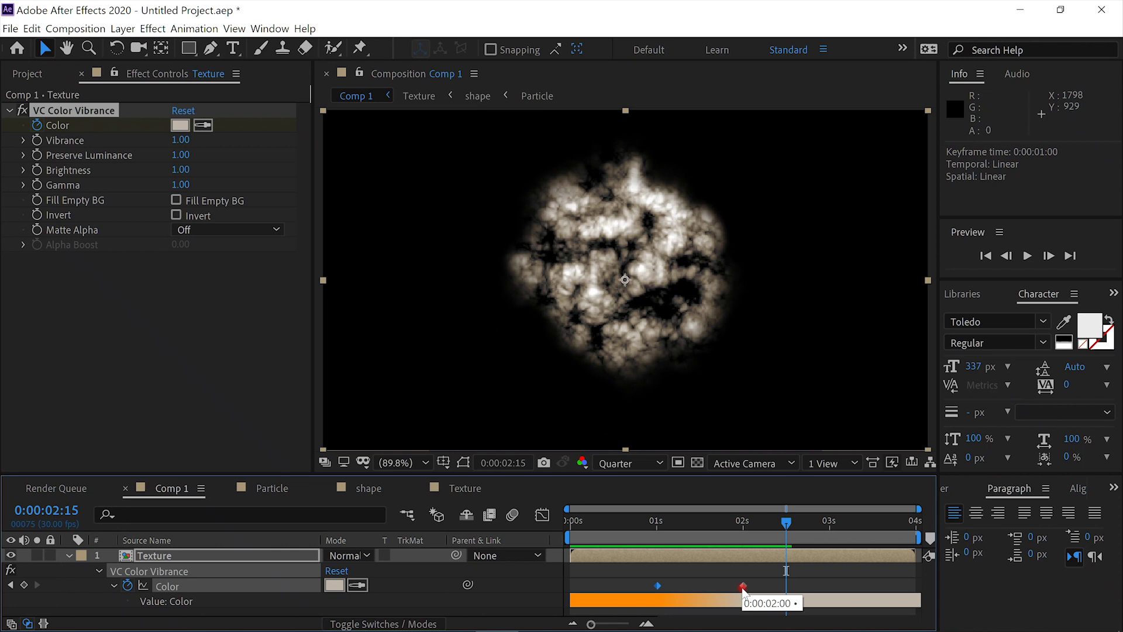
left_click(743, 587)
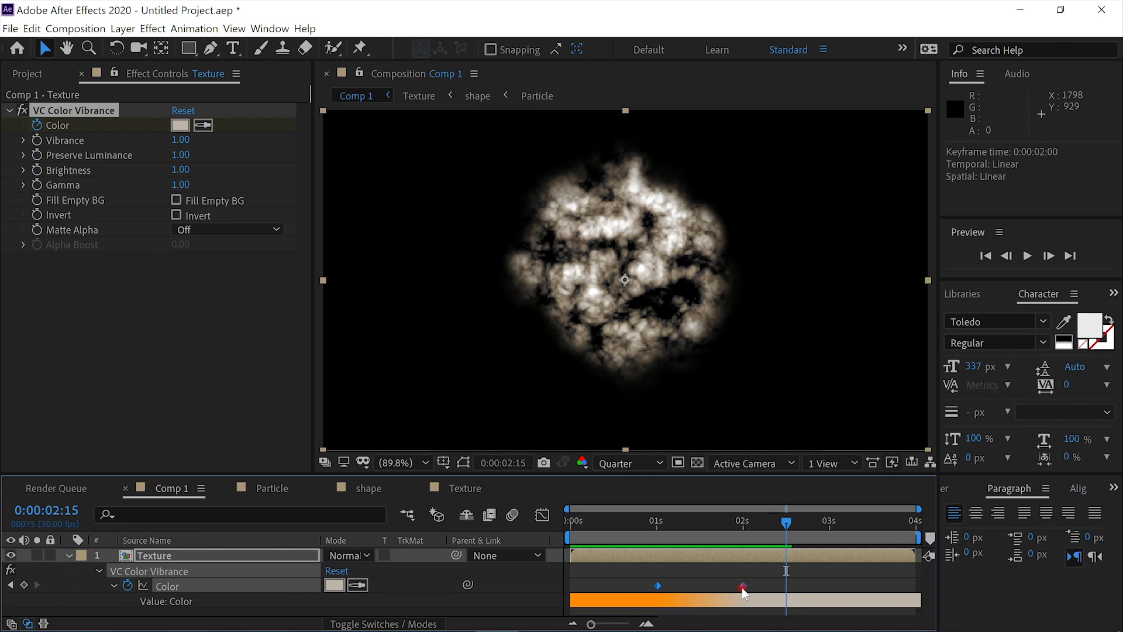
left_click_drag(742, 588, 737, 588)
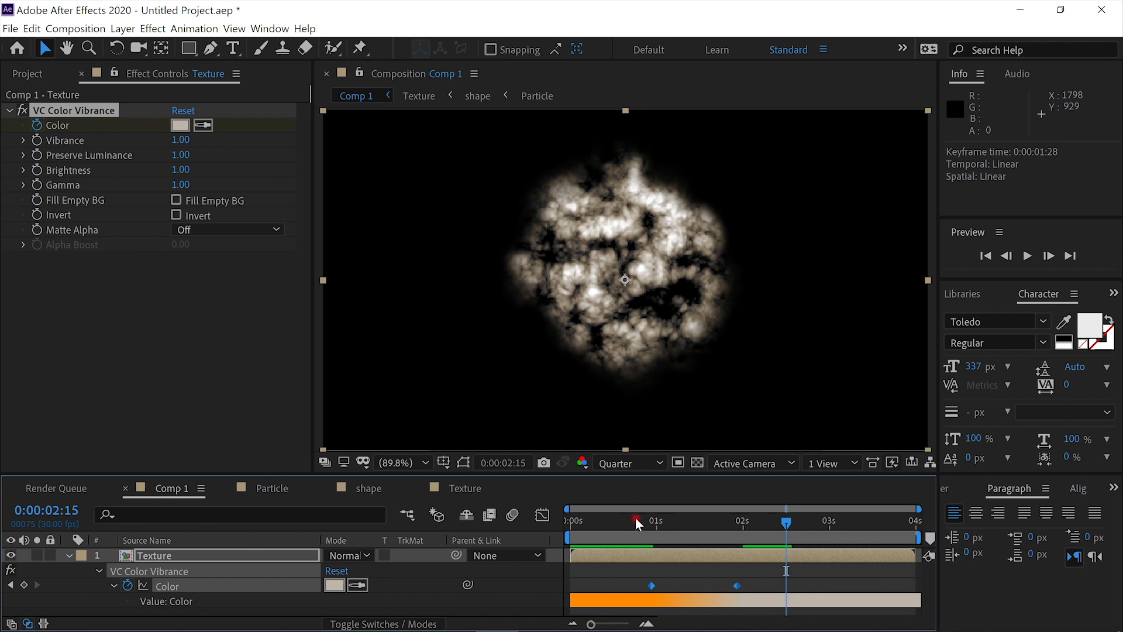
left_click_drag(635, 517, 510, 518)
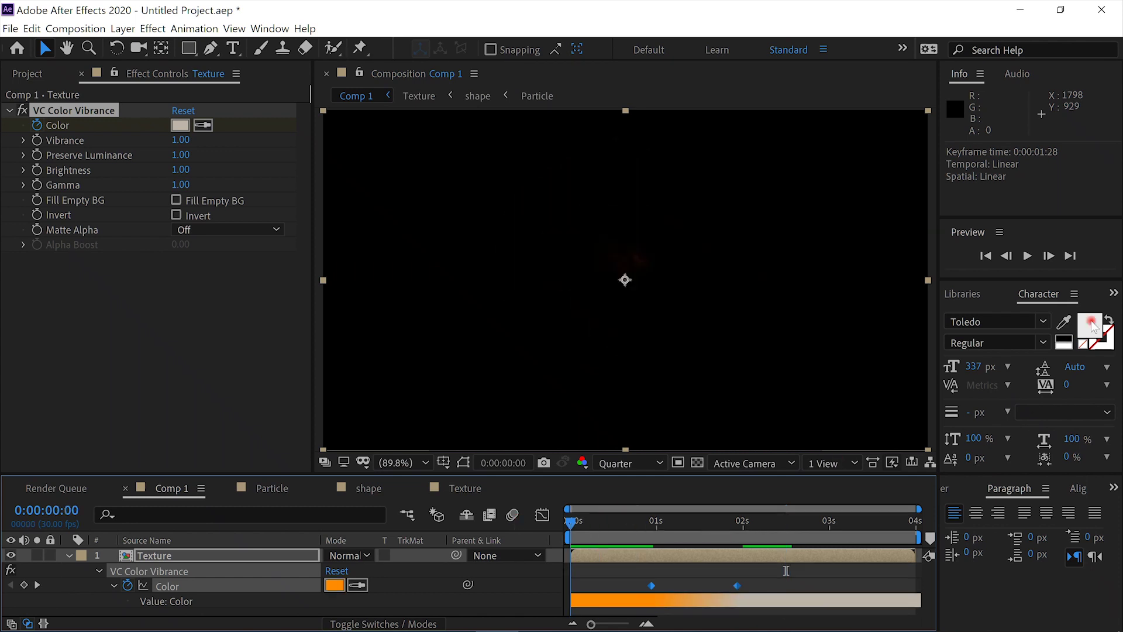
Preview the orange-to-grey change, collapse the Texture layer's properties, and play it again
left_click(1028, 258)
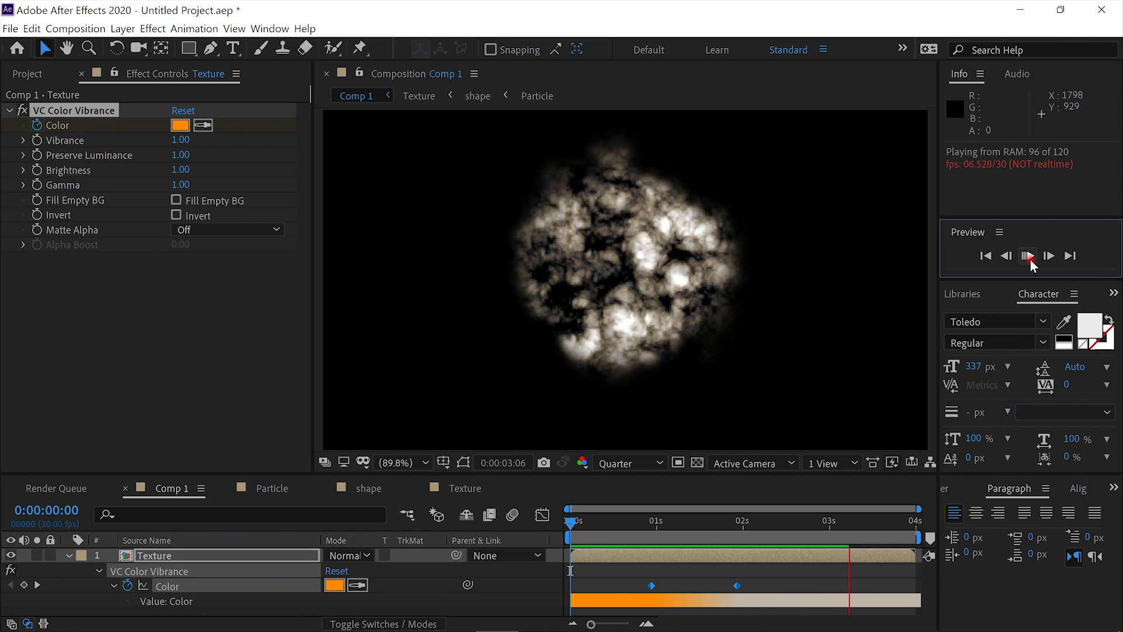
left_click(1028, 256)
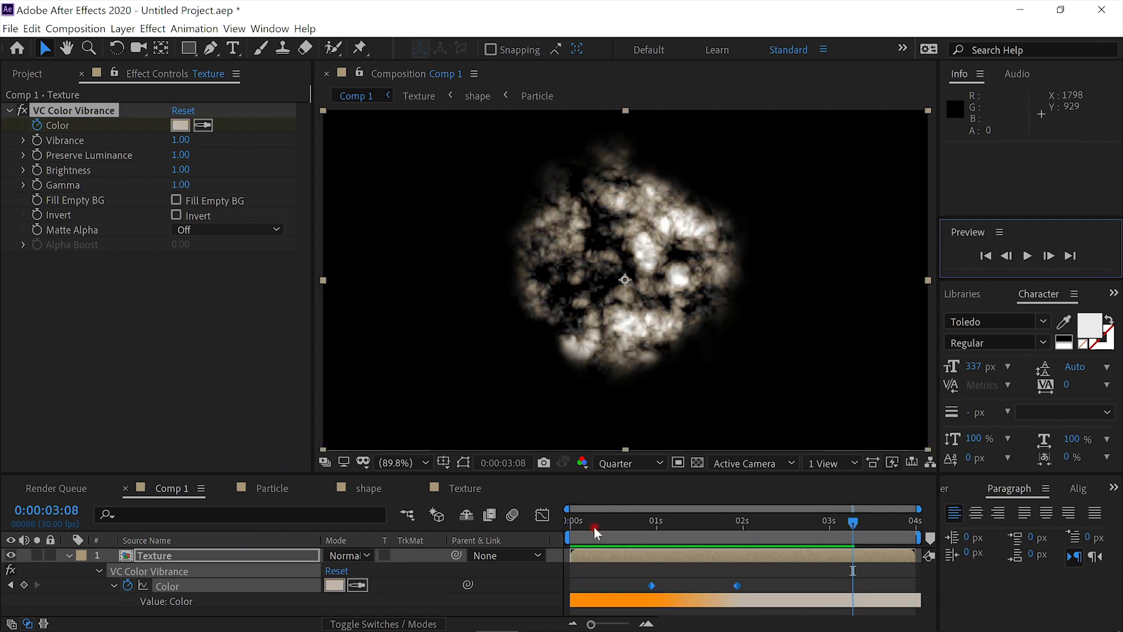
left_click_drag(591, 525, 541, 520)
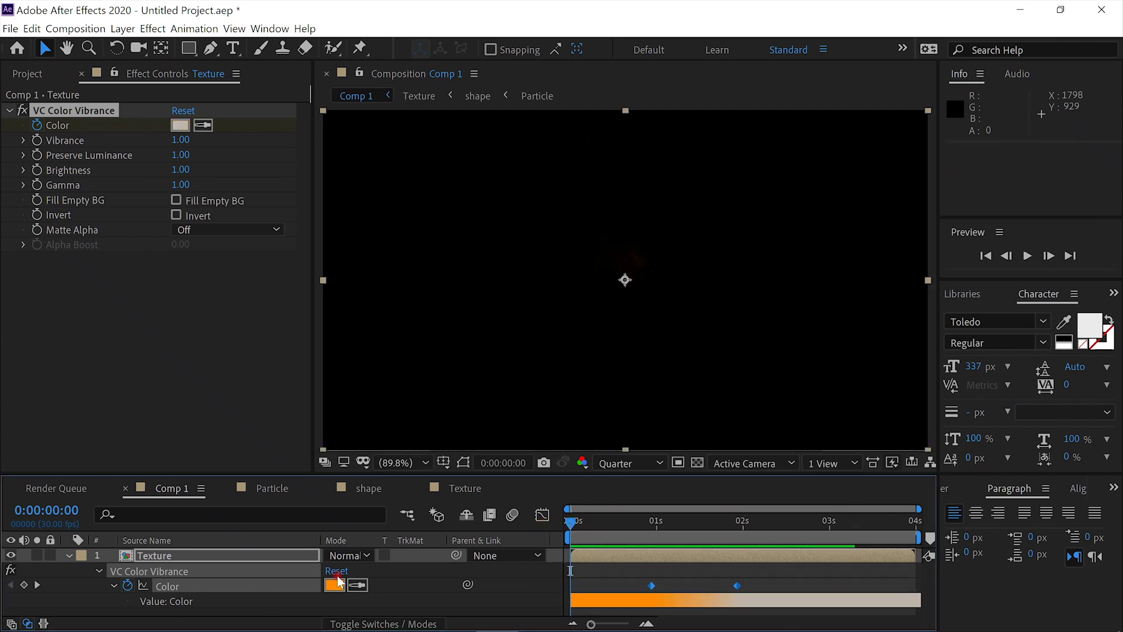
left_click(67, 555)
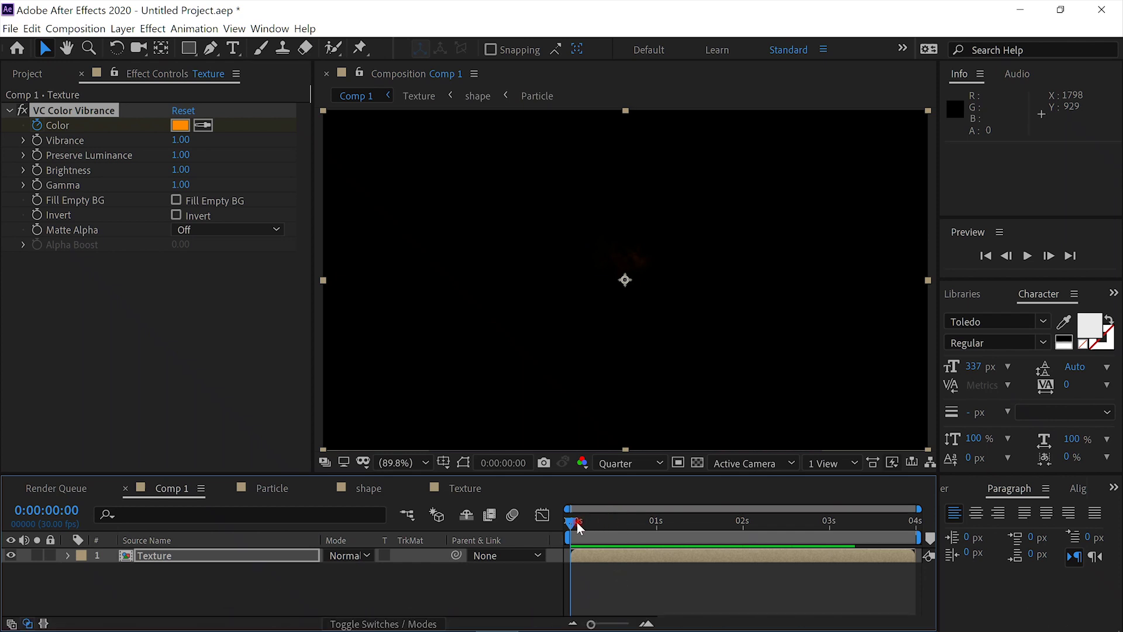
key("space")
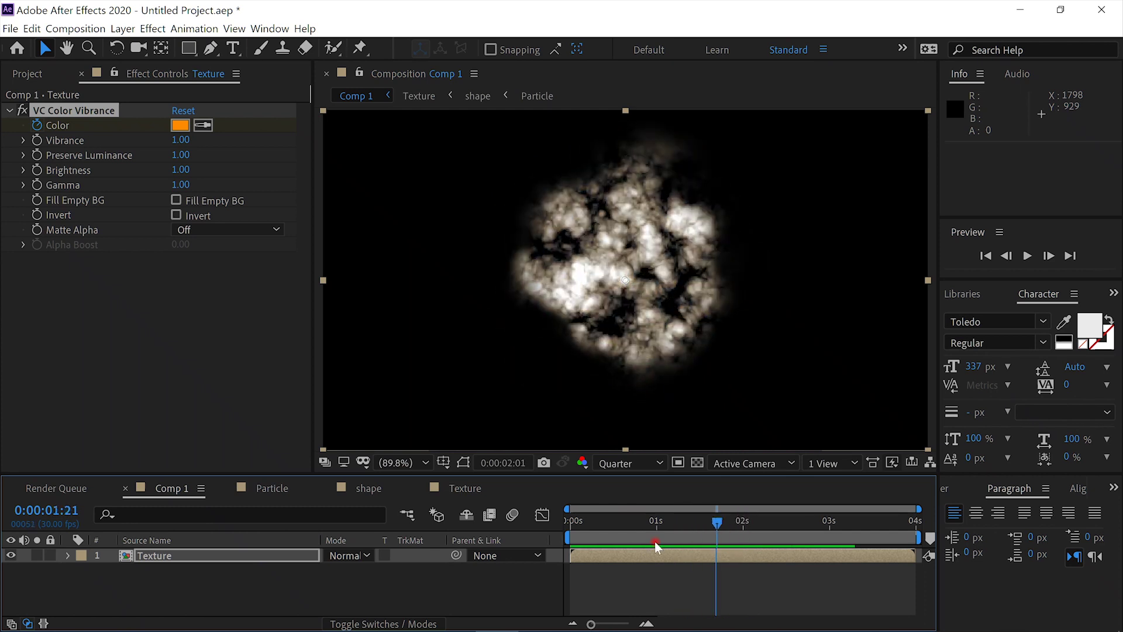
key("space")
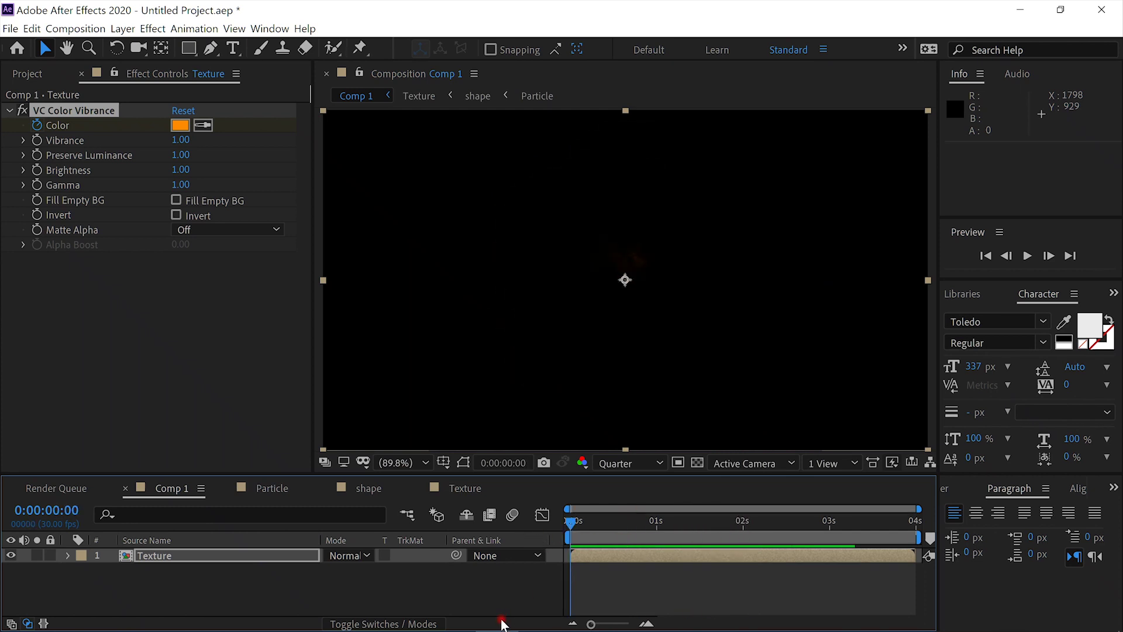
Keyframe Texture opacity from 100% at 0:00:01:03 to 0% at 0:00:03:01
key("t")
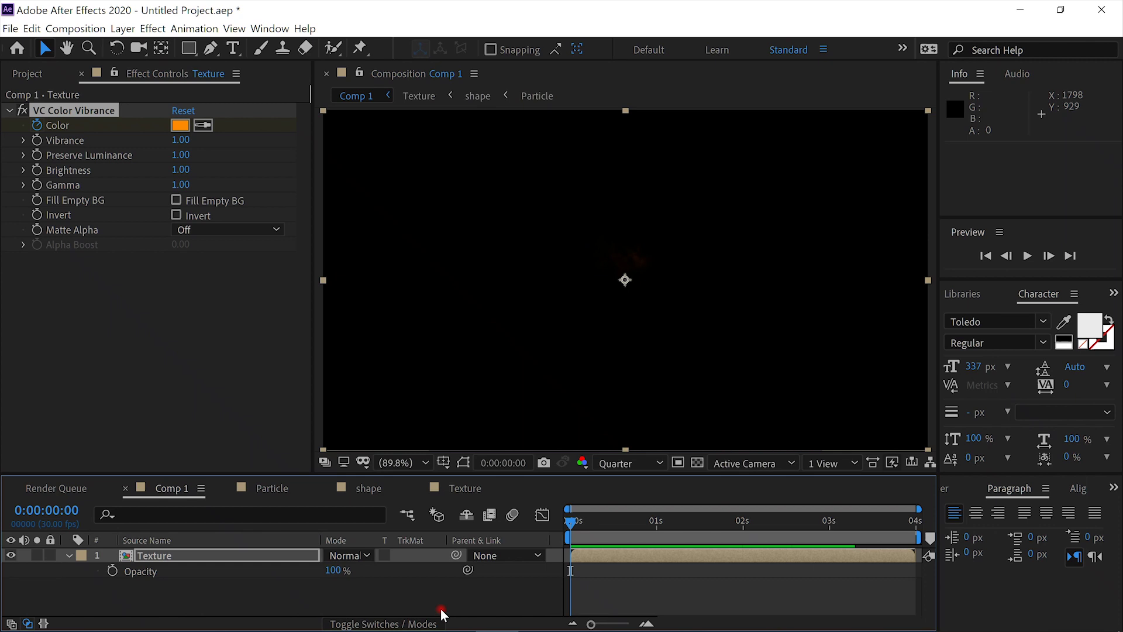
left_click_drag(614, 525, 662, 531)
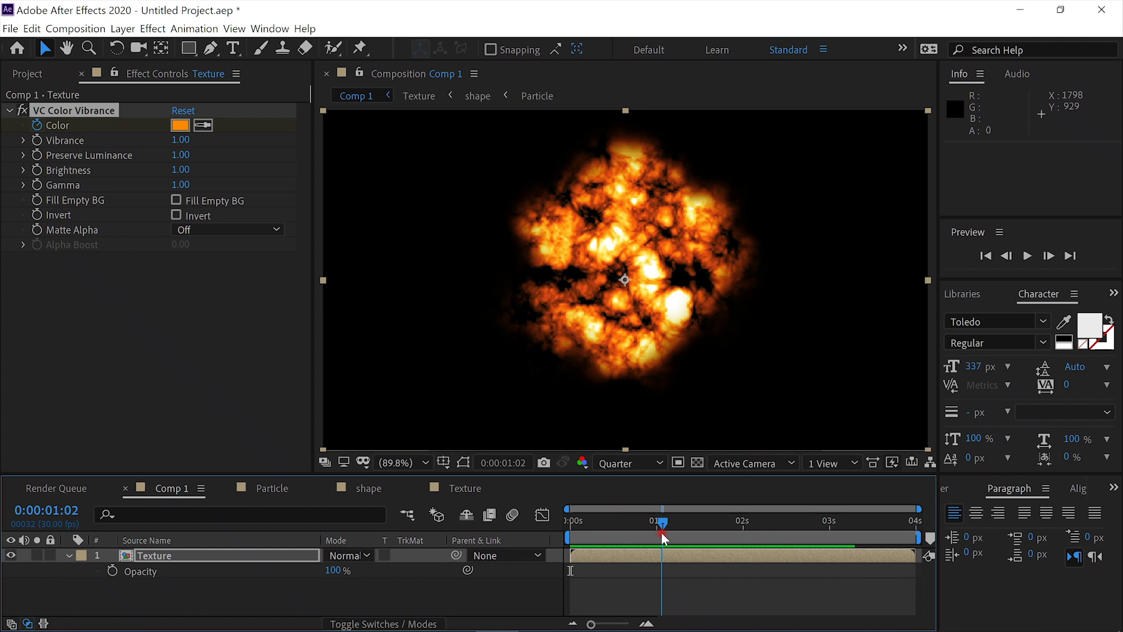
left_click_drag(661, 533, 665, 535)
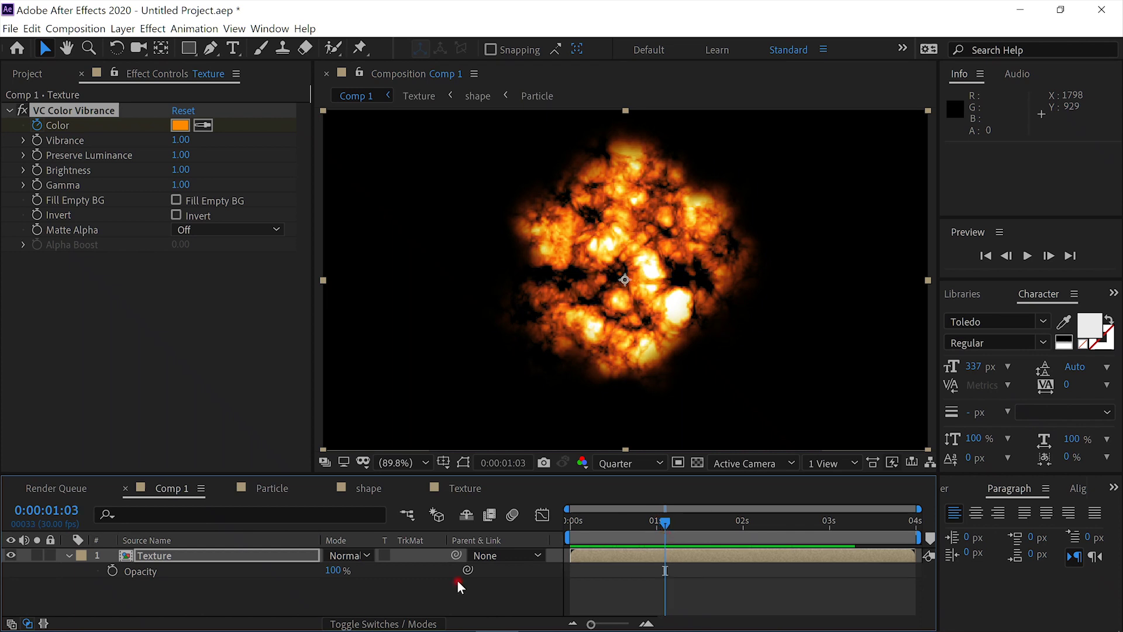
left_click(115, 570)
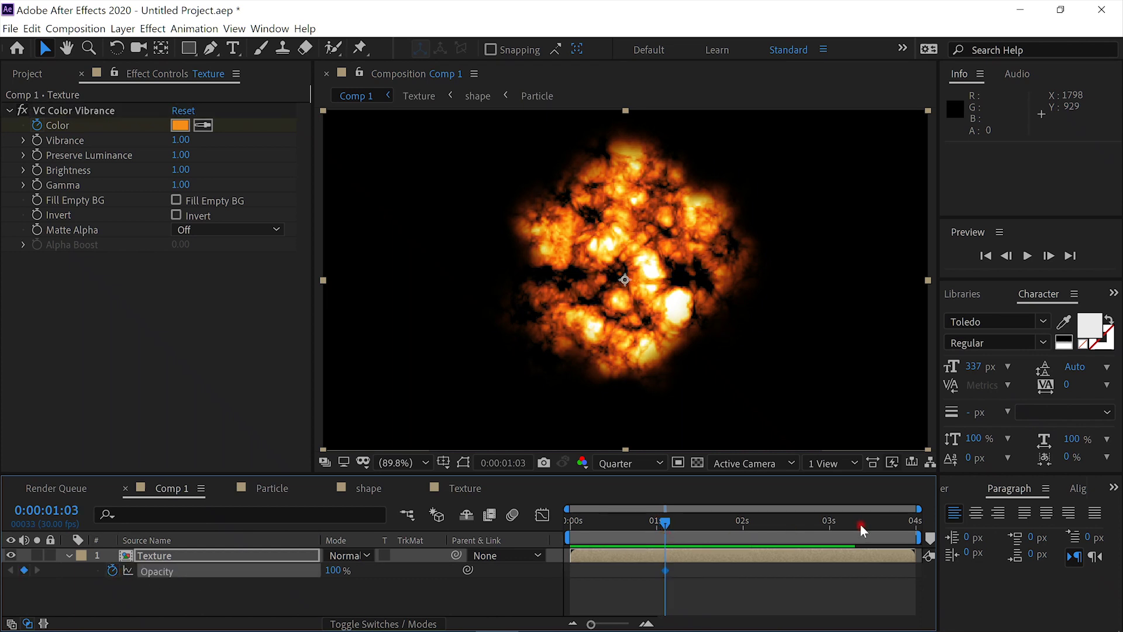
left_click(831, 527)
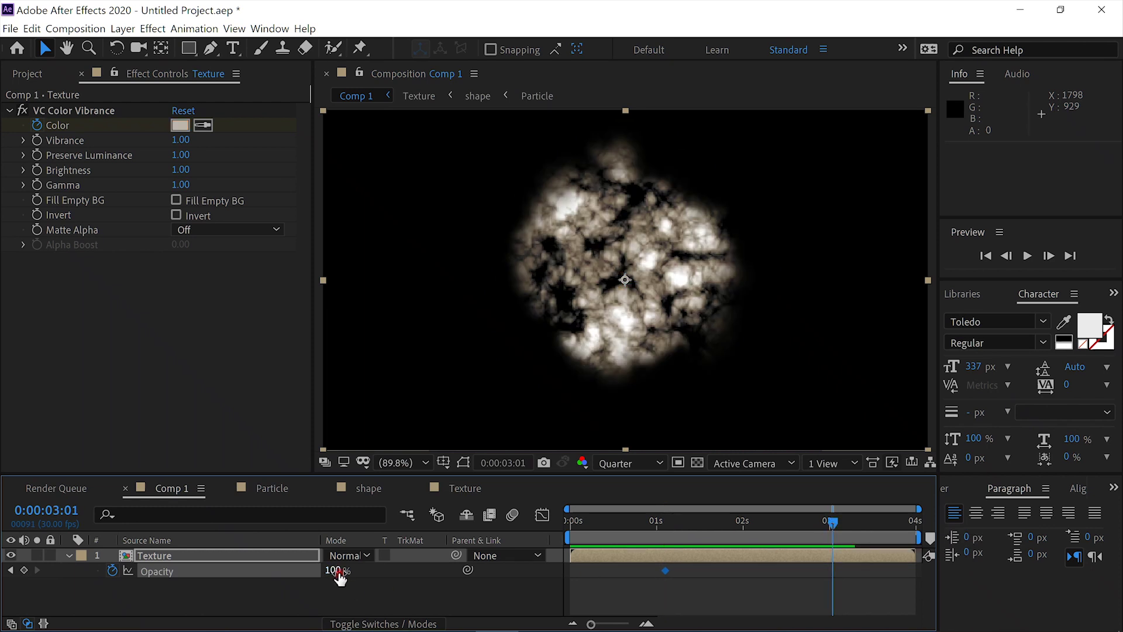
left_click_drag(339, 578, 123, 571)
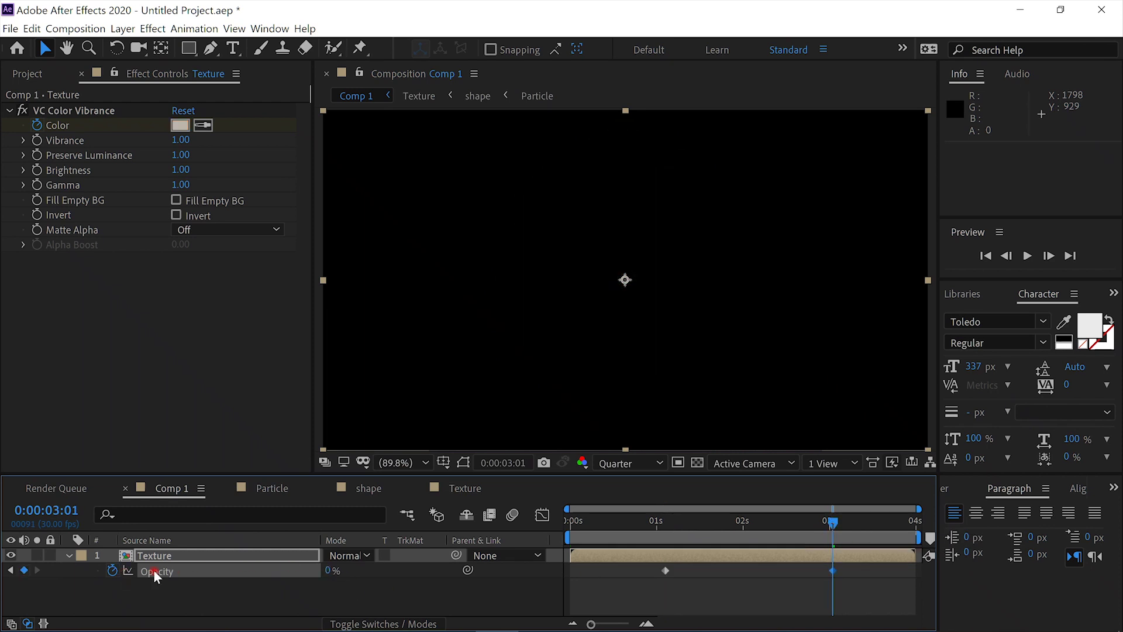
left_click(624, 524)
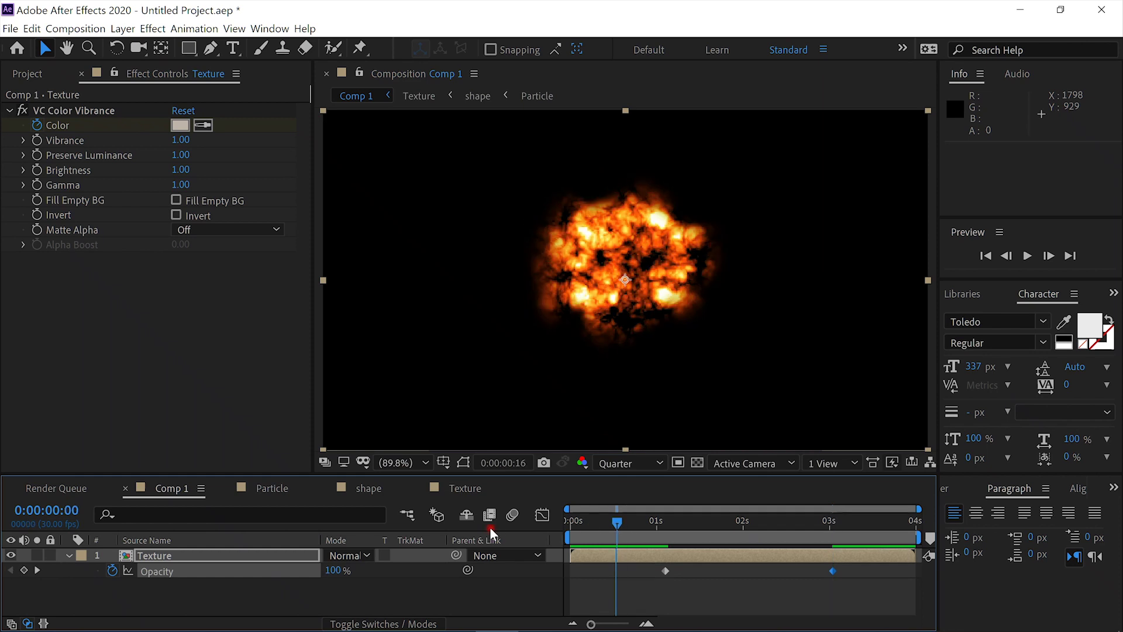
key("Home")
Move the 0% Opacity keyframe earlier, to about 0:00:02:09
left_click(1026, 257)
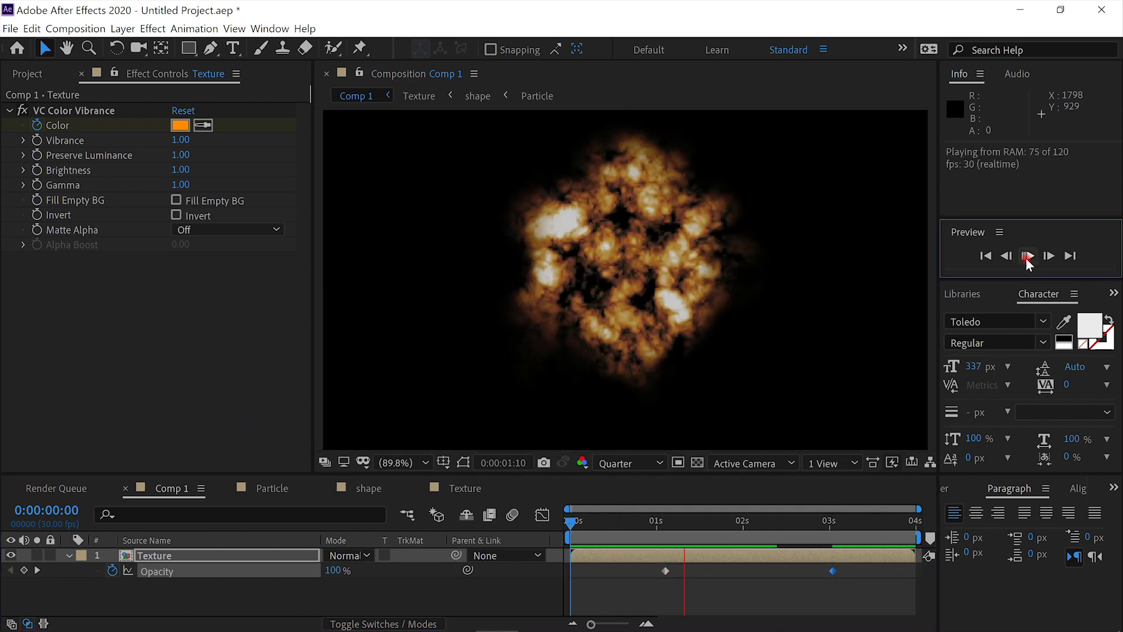
left_click(1026, 255)
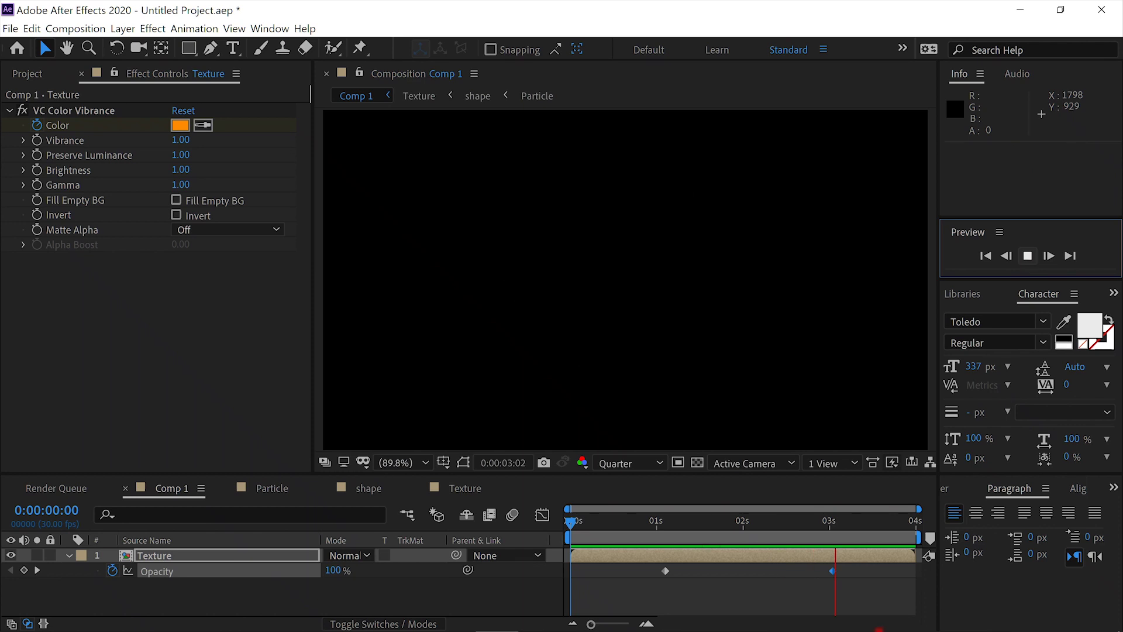
left_click(841, 521)
left_click_drag(832, 570, 768, 577)
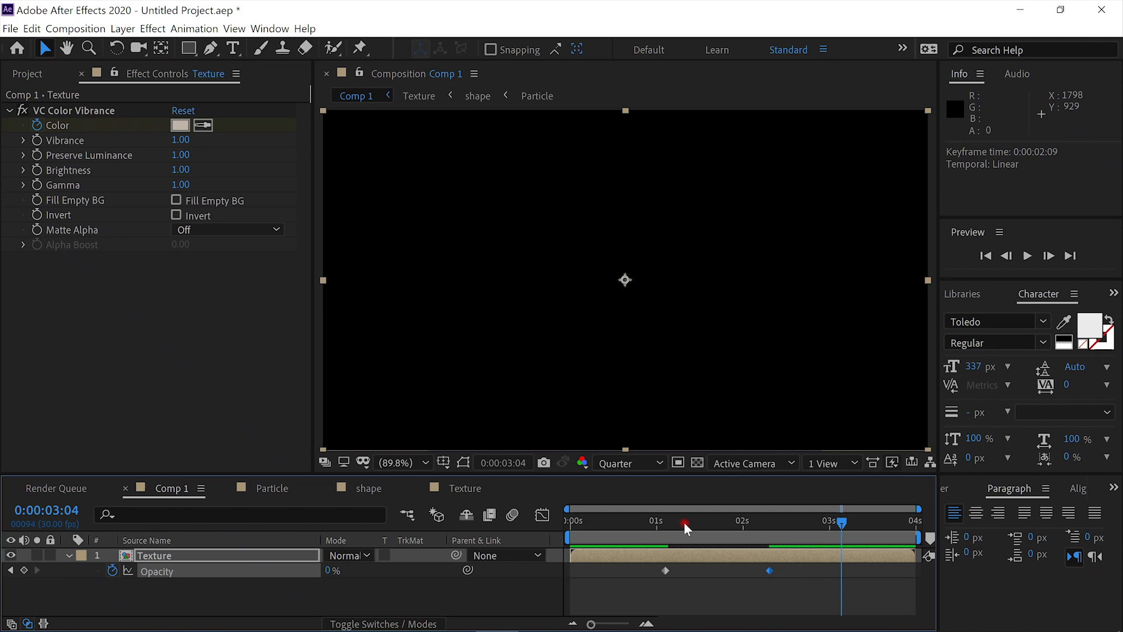
Preview the earlier fade from the start and select the Texture layer
left_click_drag(685, 526, 439, 523)
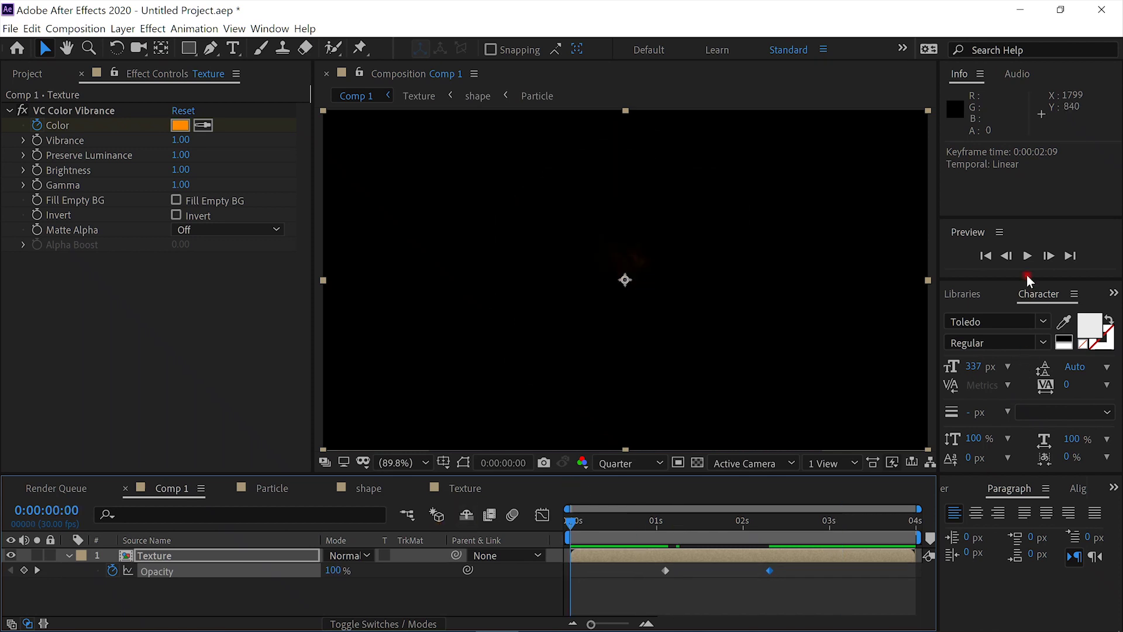
left_click(1030, 258)
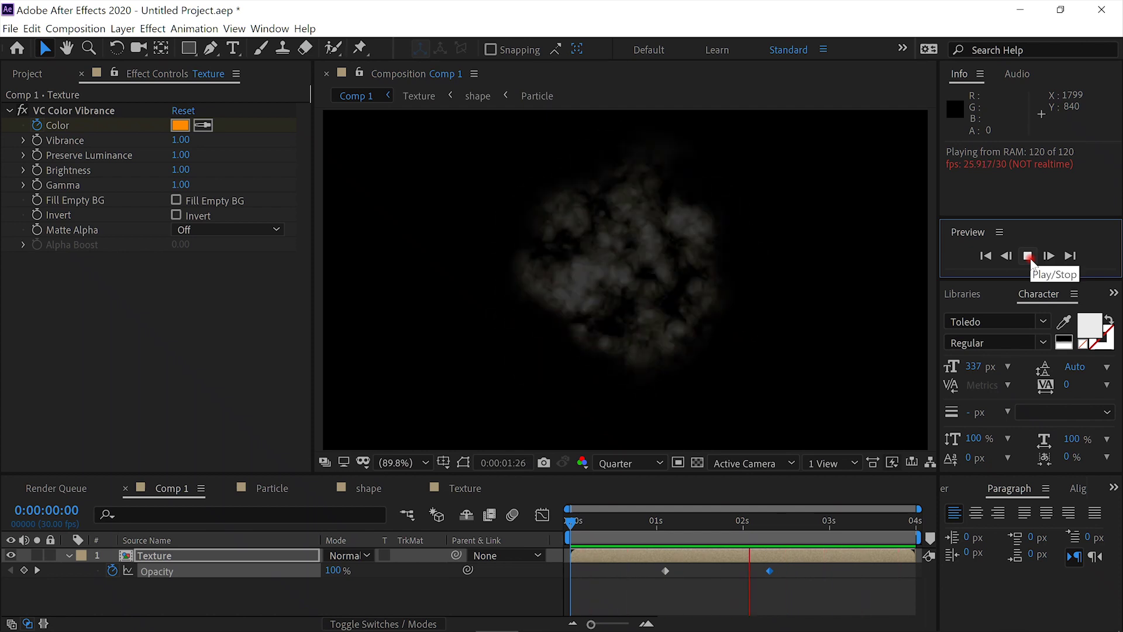
left_click(1028, 255)
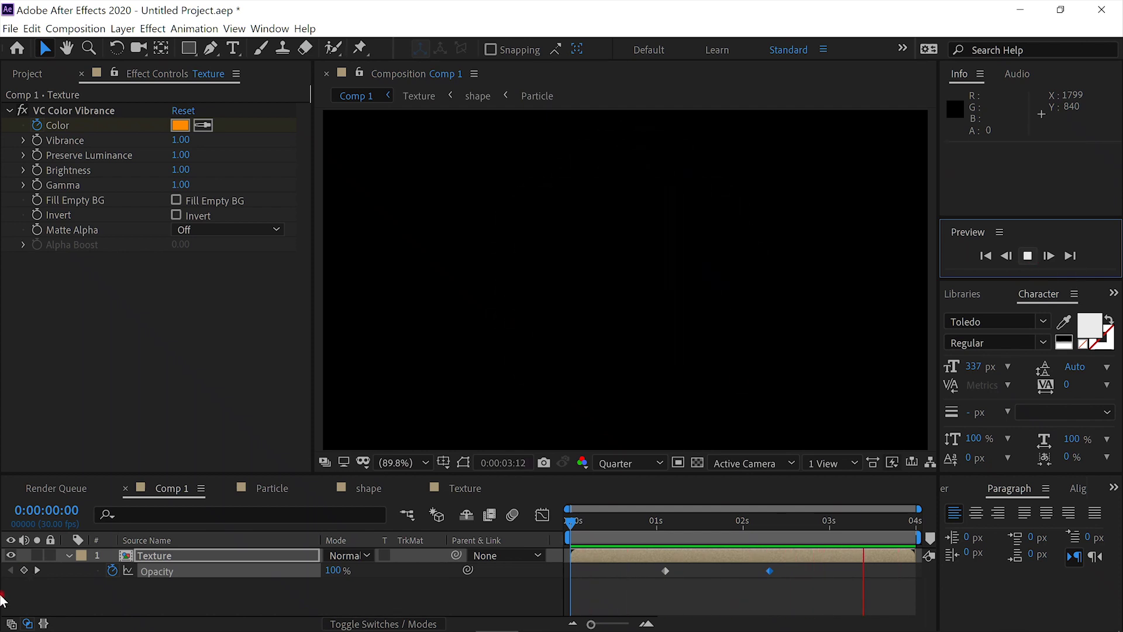
left_click(230, 558)
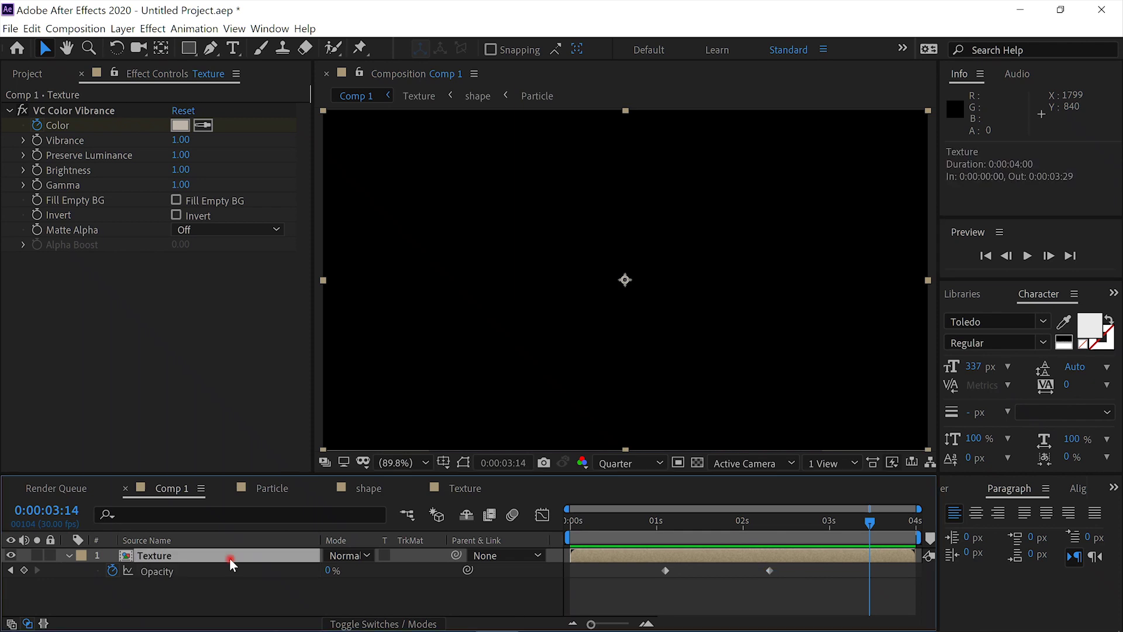
Precompose the Texture layer as 'Base' with all attributes moved, then select Base in Comp 1
key("ctrl+shift+c")
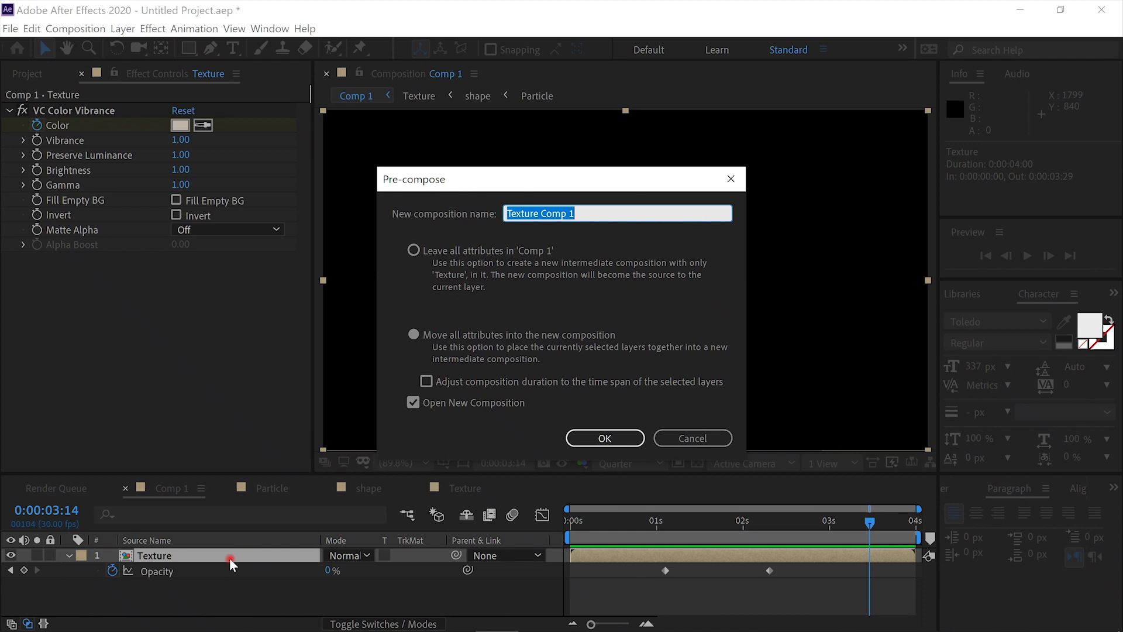
type("Base")
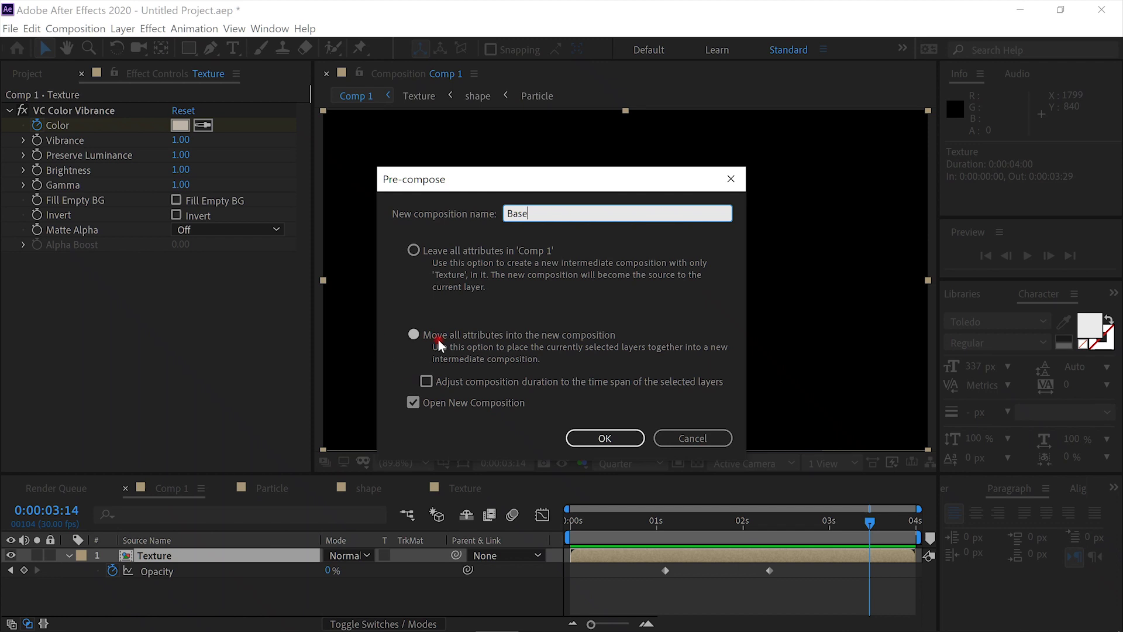
left_click(605, 437)
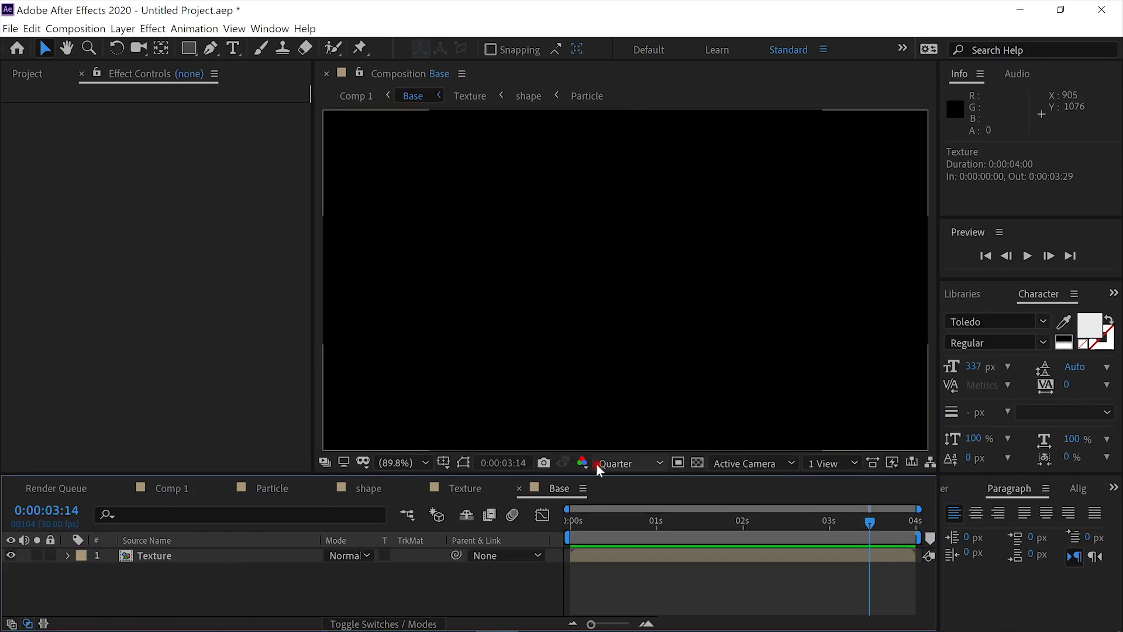
left_click(164, 493)
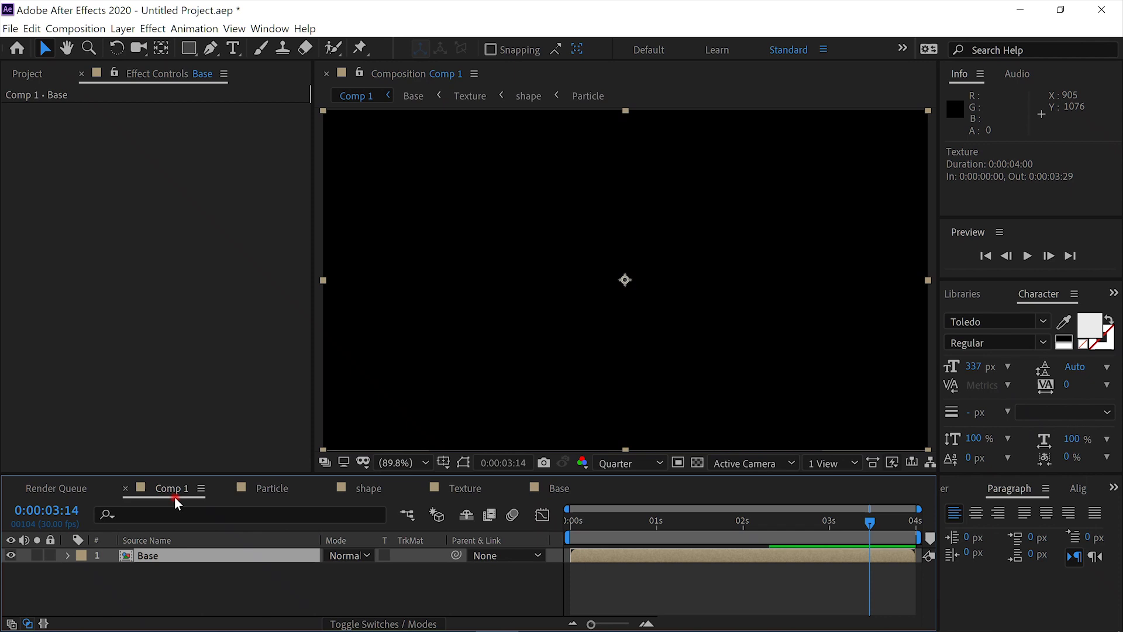
left_click_drag(697, 547, 658, 540)
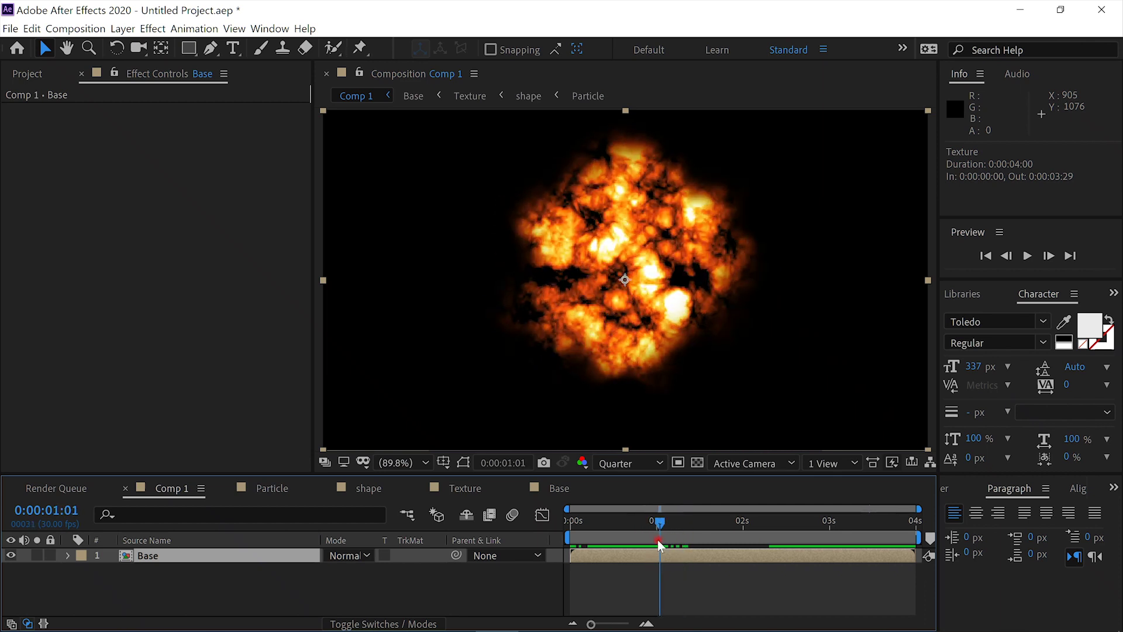
left_click(679, 559)
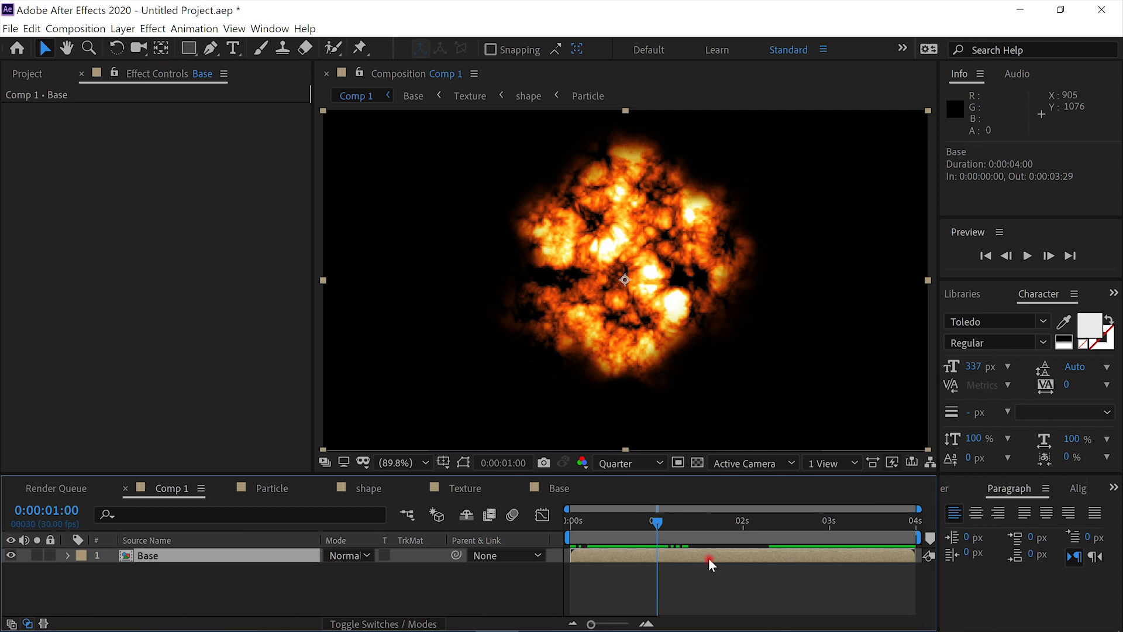
Enable Time Remapping on the Base layer
right_click(708, 556)
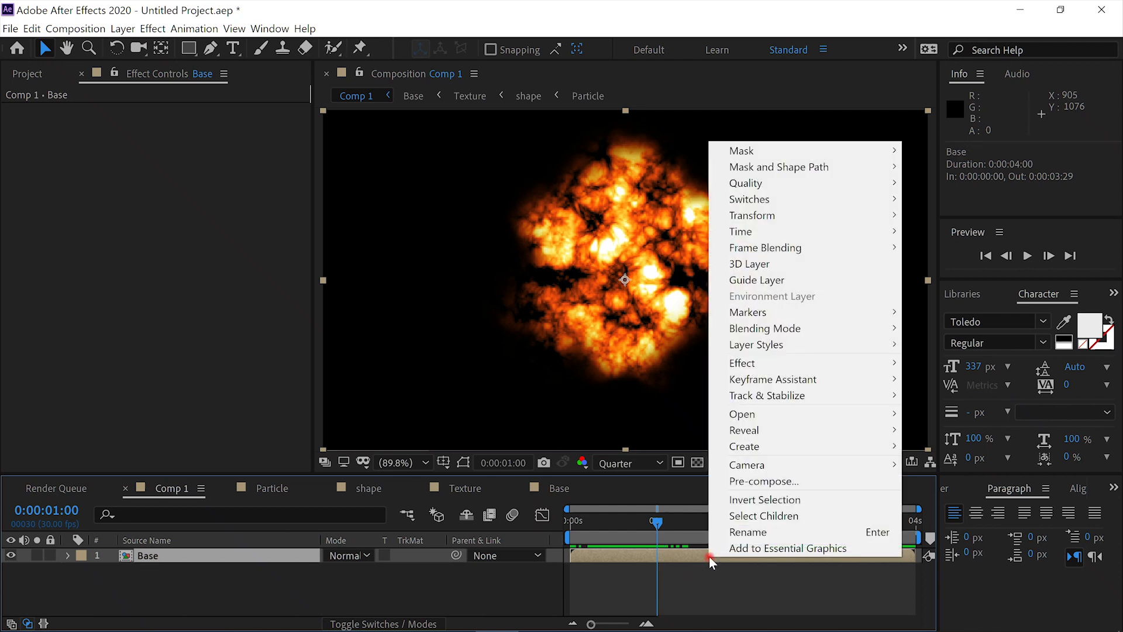
mouse_move(775, 234)
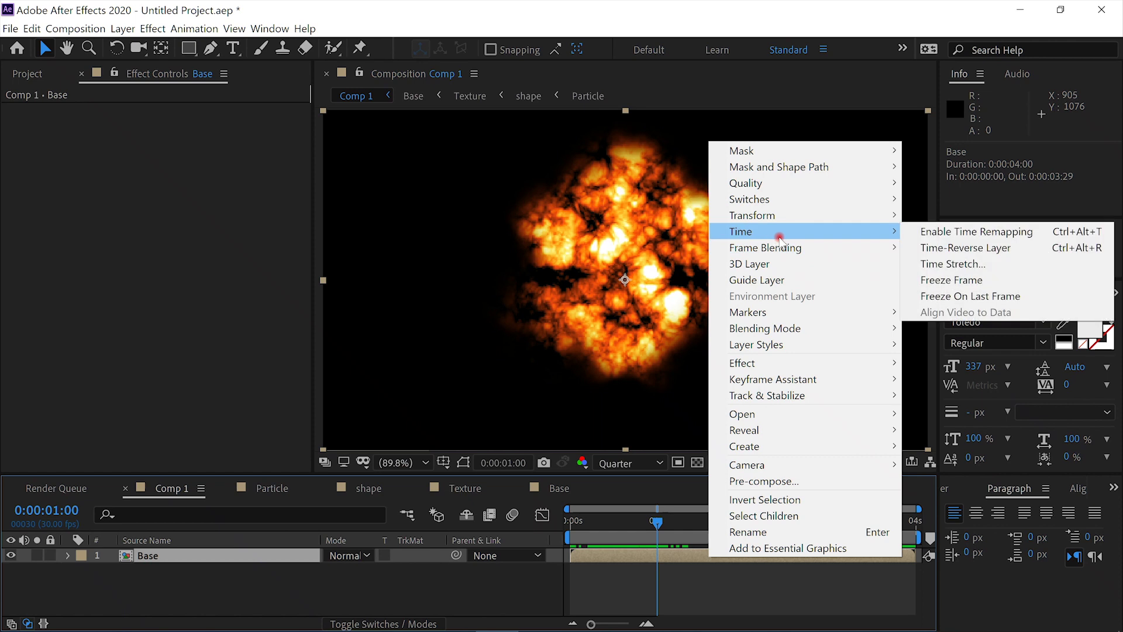
left_click(929, 232)
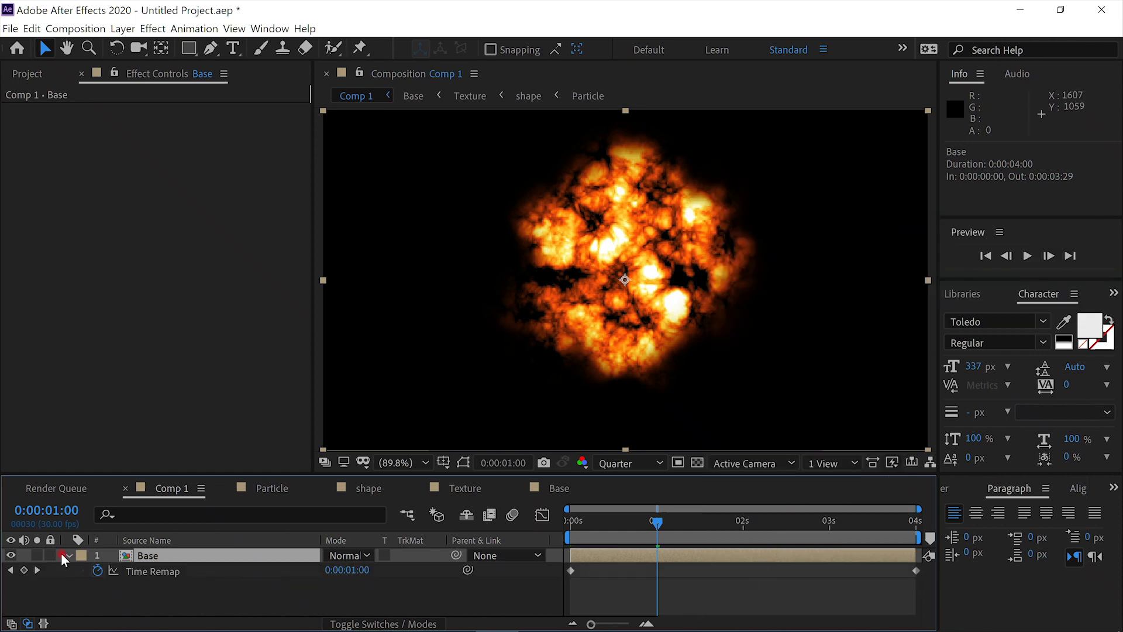
Add a Time Remap keyframe at 1:00 and drag the end keyframe back to about 3:10
left_click(26, 571)
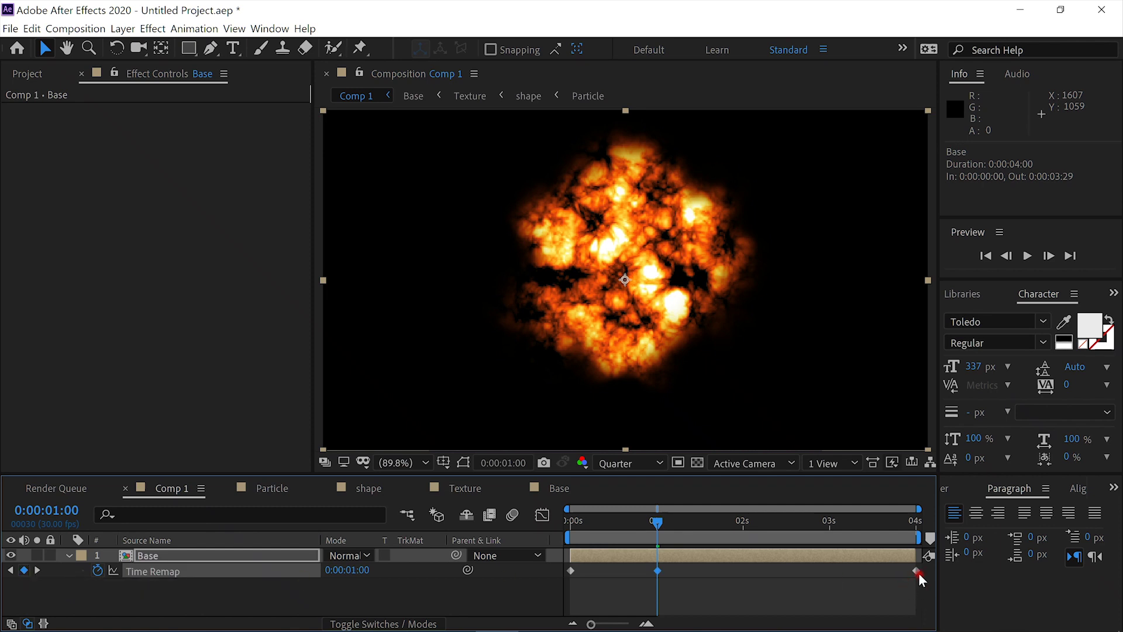
mouse_move(918, 573)
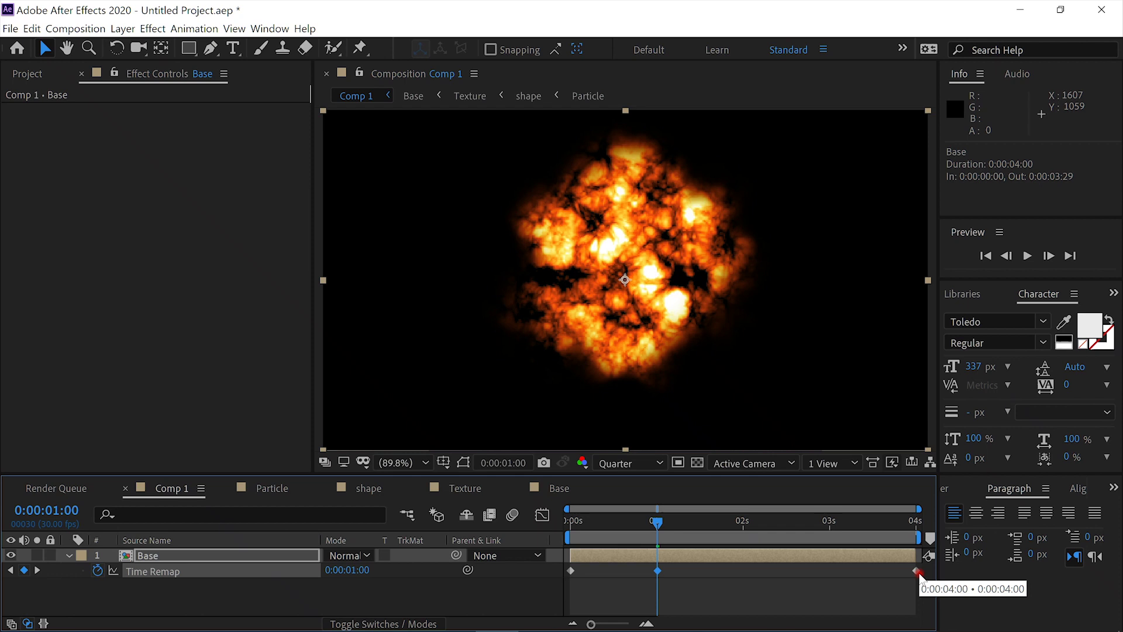
left_click(917, 571)
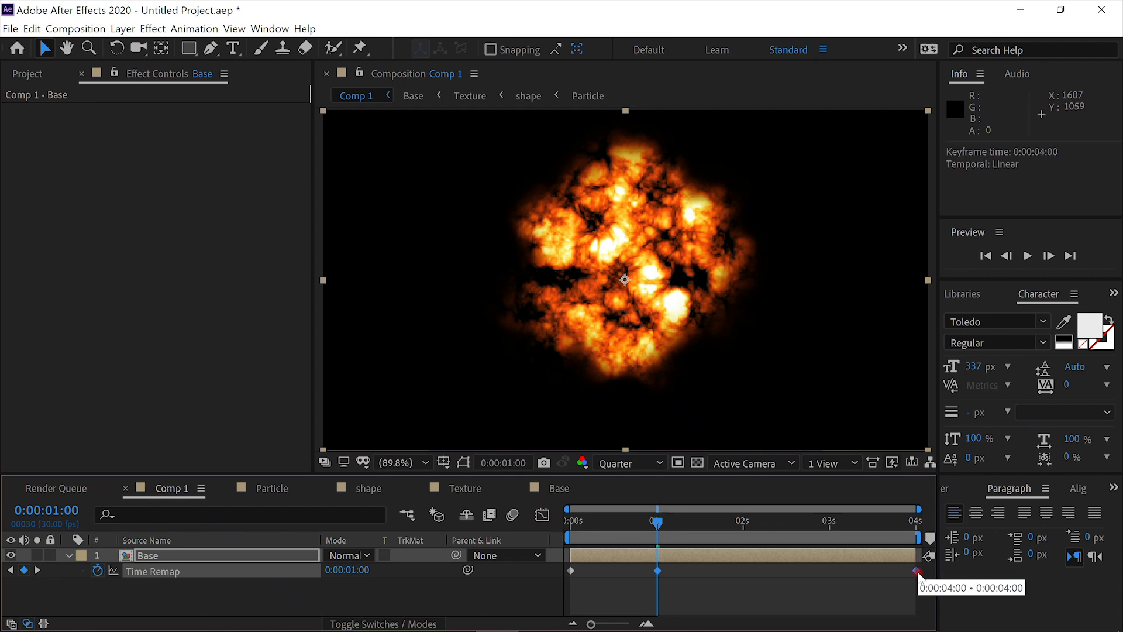
left_click_drag(919, 574, 860, 566)
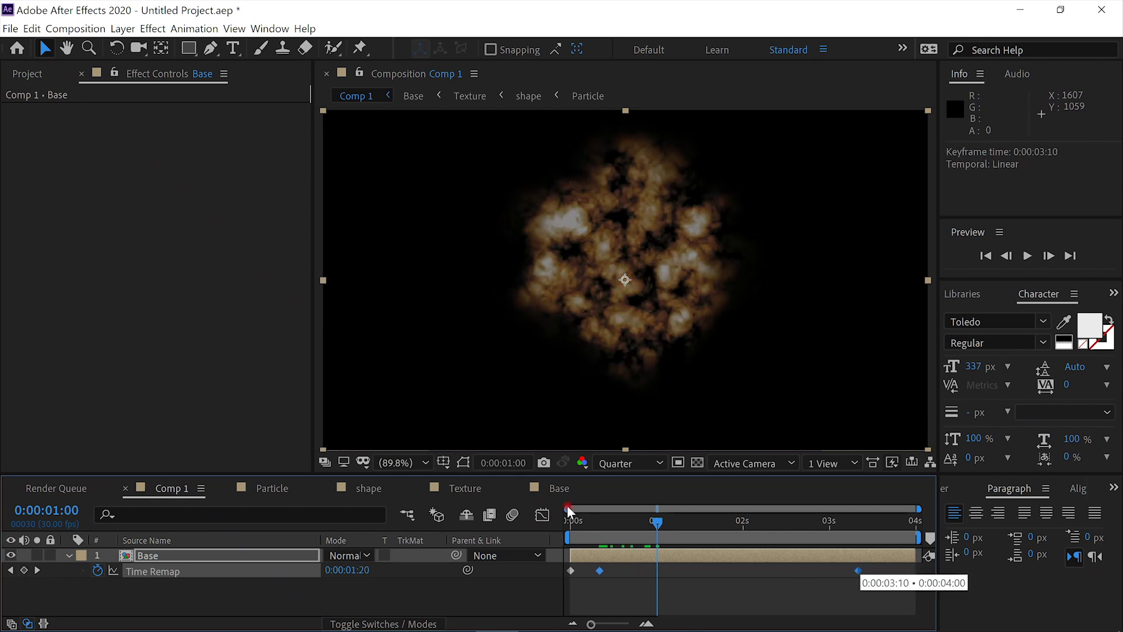
Preview the retimed explosion from the first frame
key("Home")
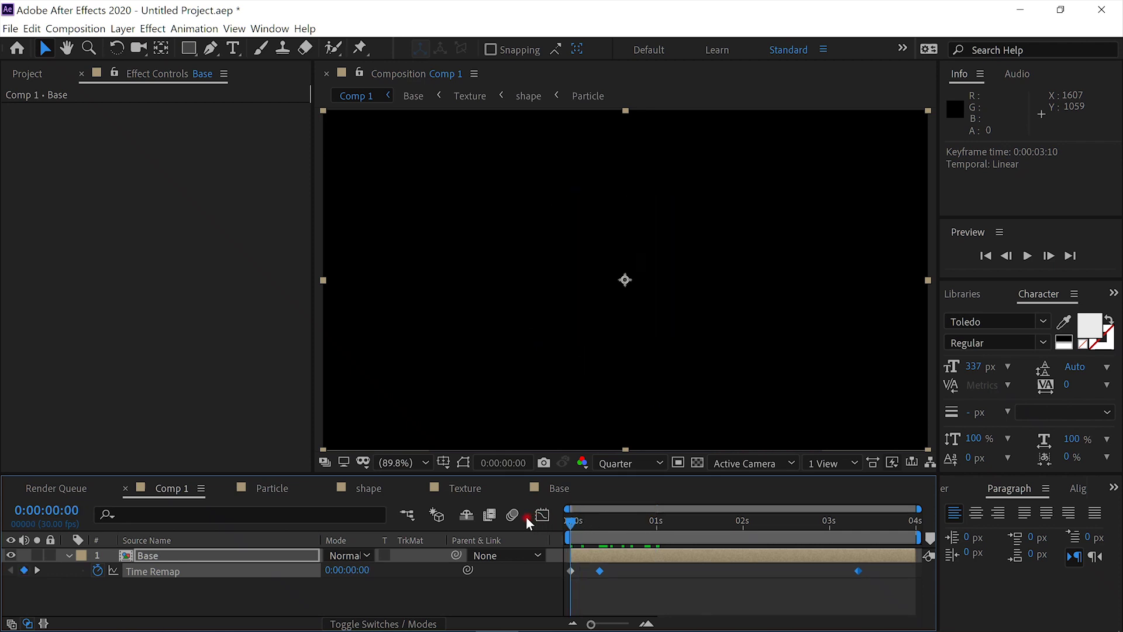
left_click(1028, 256)
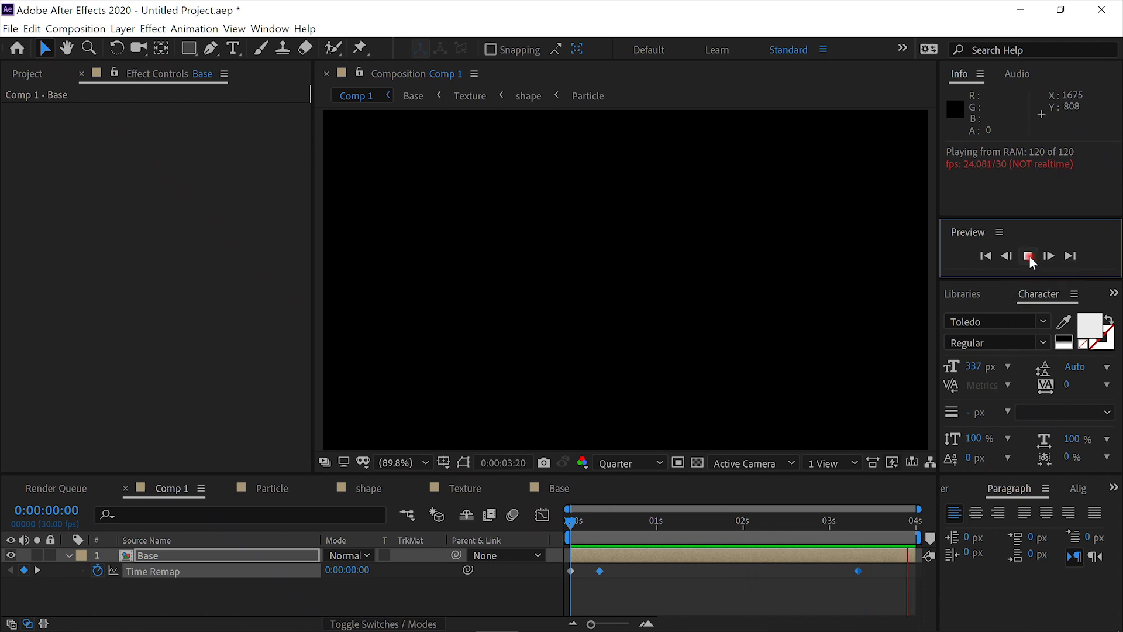
left_click(1029, 255)
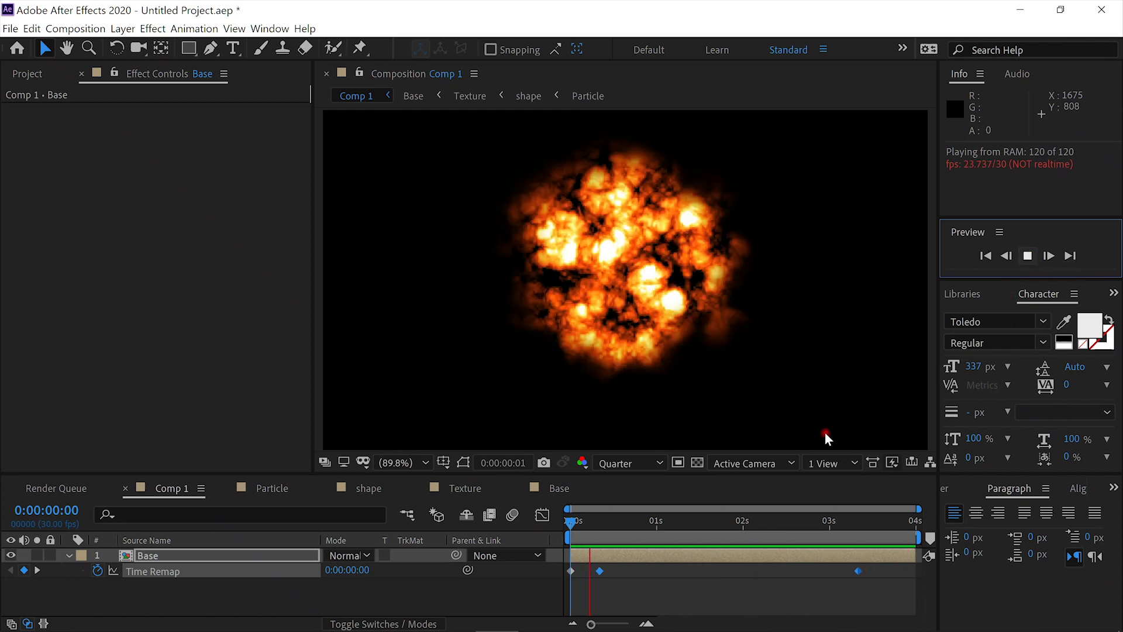
End the Comp 1 work area at 0:00:02:01 and return to the first frame
left_click(745, 523)
key("n")
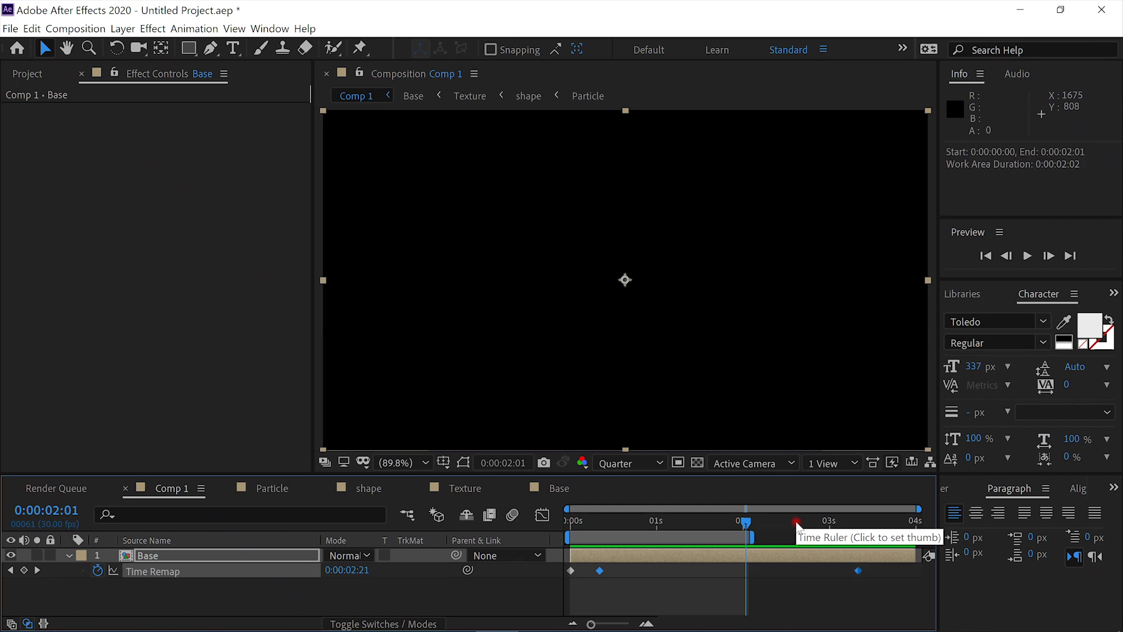
left_click(659, 520)
key("Home")
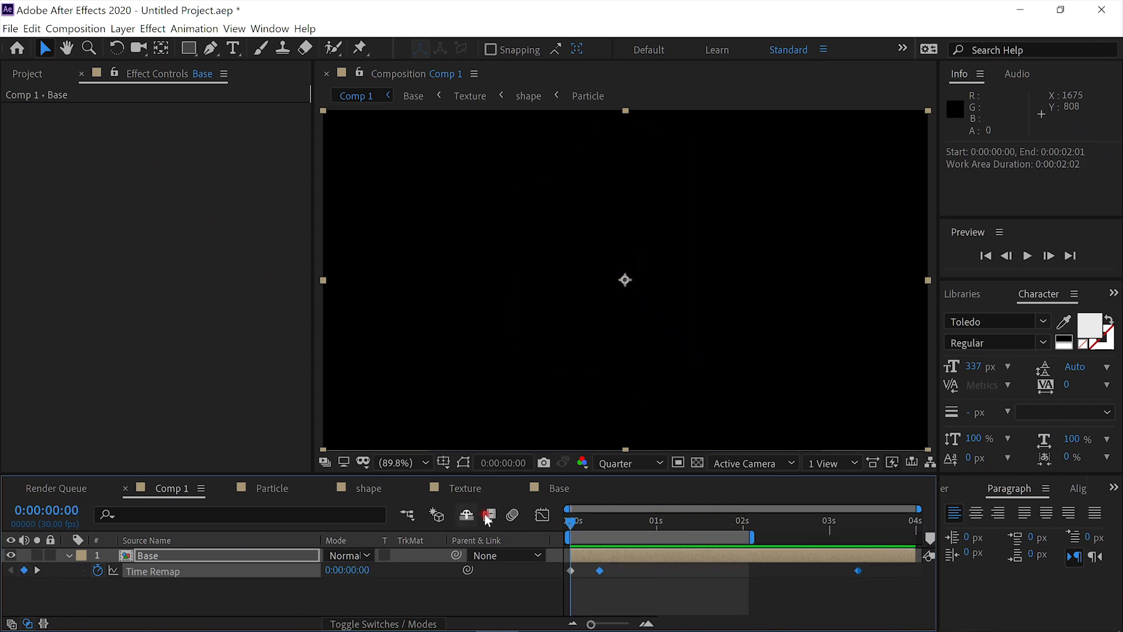
Loop-preview the two-second work area and reveal the hidden system tray icons
left_click(1028, 256)
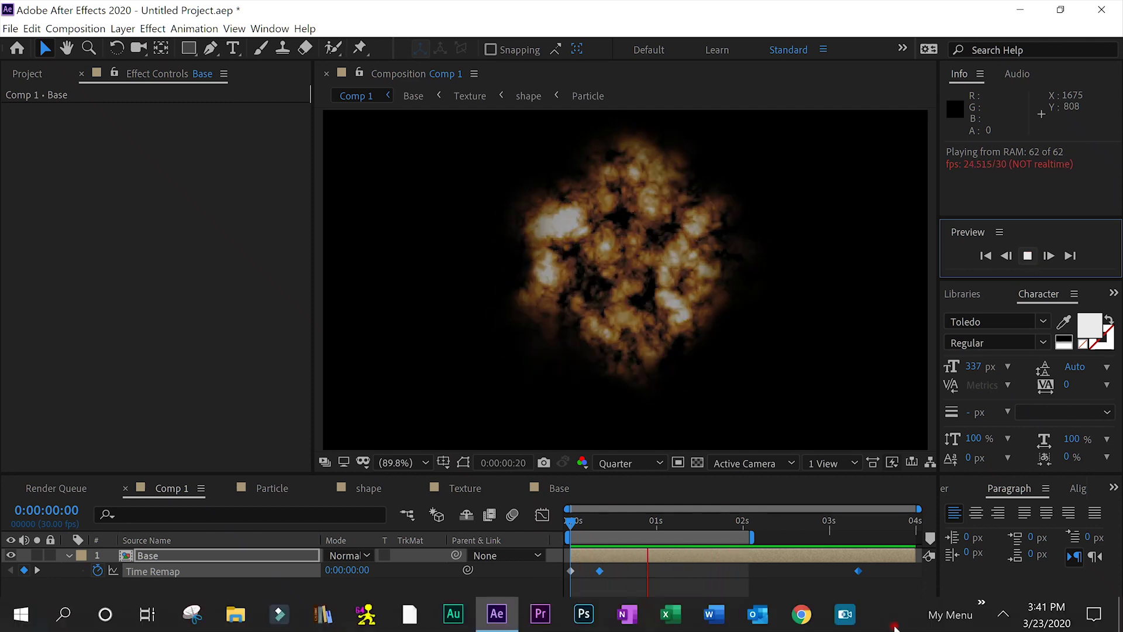
left_click(1007, 612)
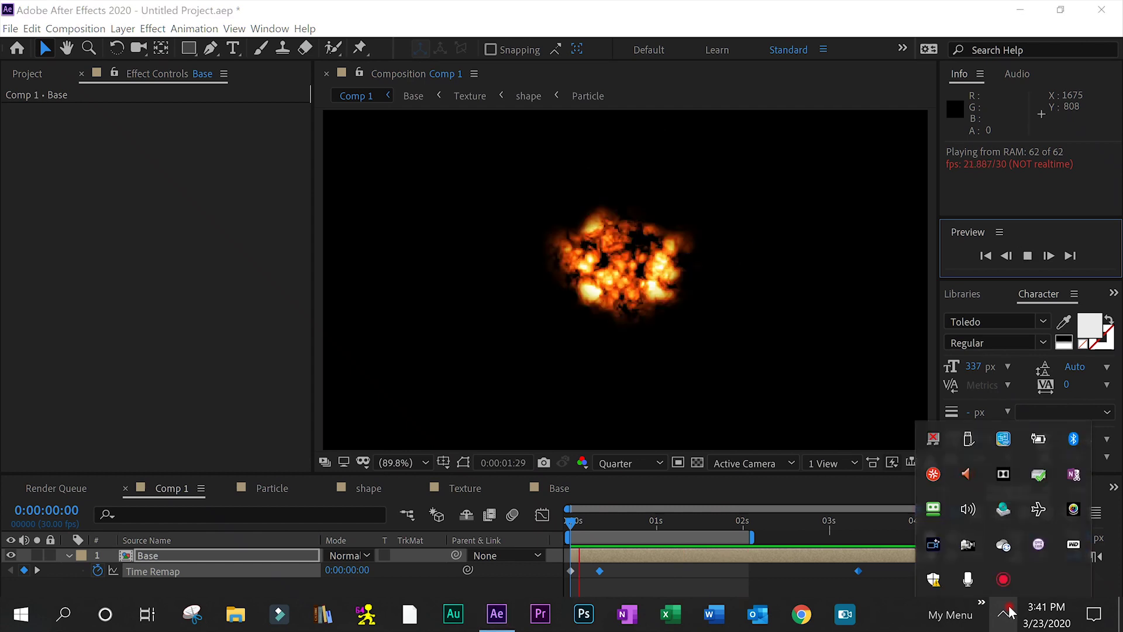